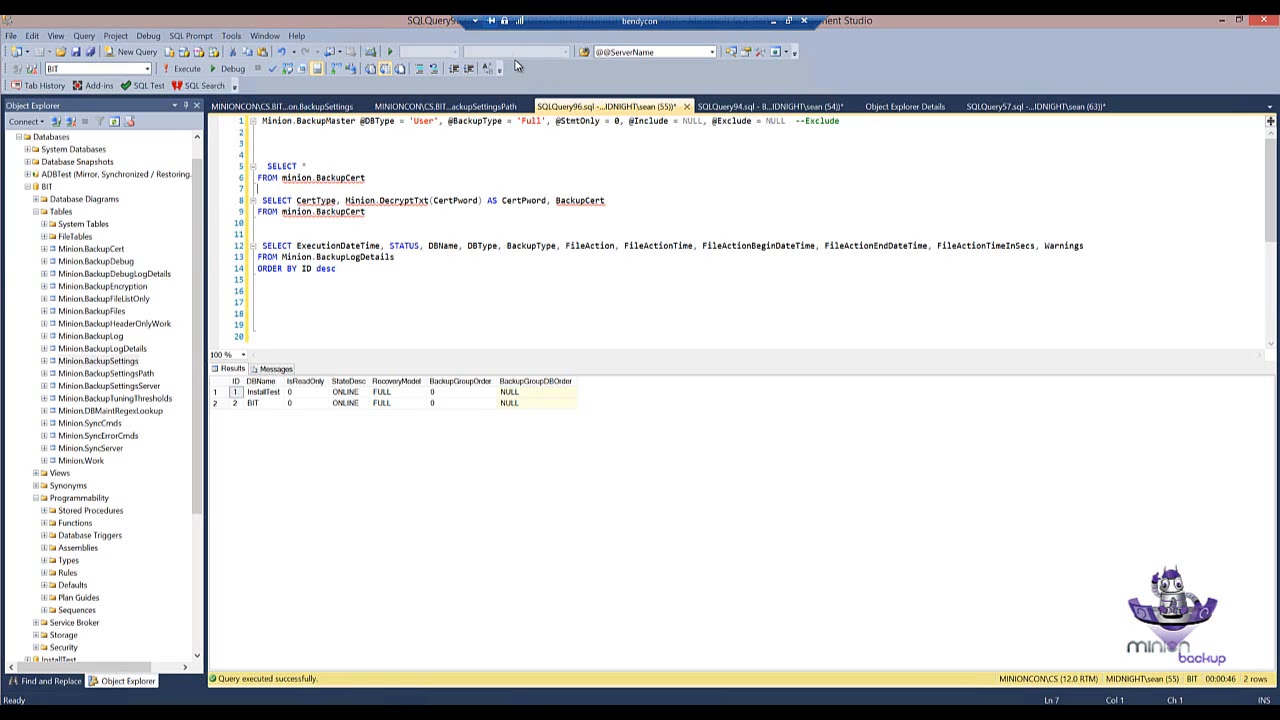
- Switch to the table data of Minion.BackupSettings
{"action": "left_click", "coordinate": [288, 106]}
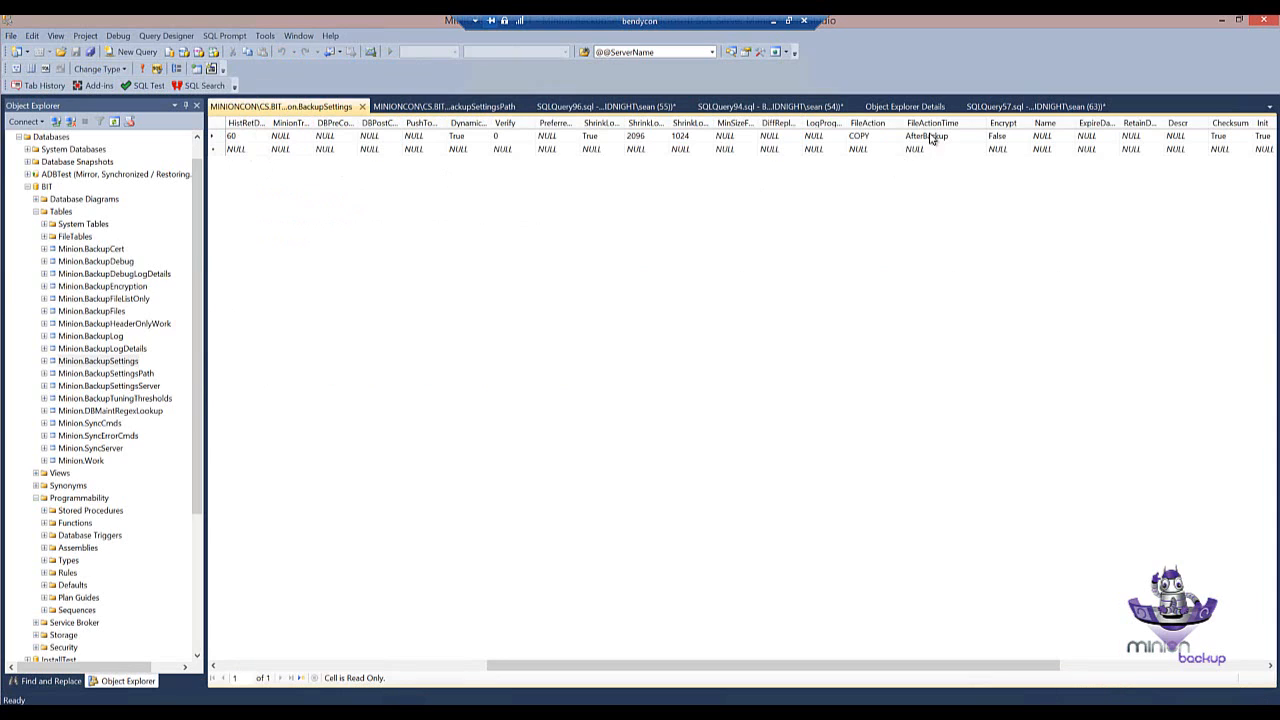
- Try MOVE as the FileAction value of the MinionDefault row
{"action": "left_click", "coordinate": [881, 136]}
{"action": "type", "text": "MOVE"}
{"action": "key", "text": "BackSpace"}
{"action": "key", "text": "BackSpace"}
{"action": "key", "text": "BackSpace"}
{"action": "key", "text": "BackSpace"}
{"action": "type", "text": "MOVE"}
{"action": "key", "text": "BackSpace"}
{"action": "key", "text": "BackSpace"}
{"action": "key", "text": "BackSpace"}
{"action": "key", "text": "BackSpace"}
- Set FileActionTime of the MinionDefault row to AfterBatch and commit the row
{"action": "left_click", "coordinate": [948, 136]}
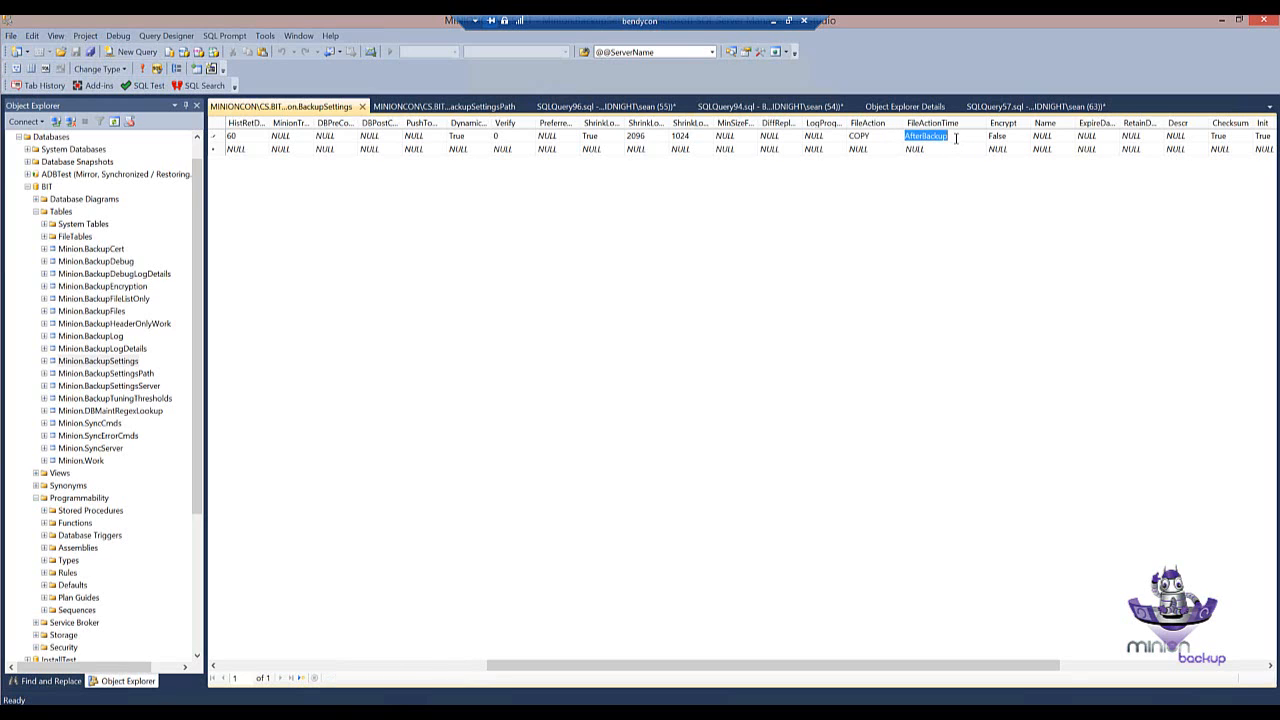
{"action": "left_click", "coordinate": [956, 137]}
{"action": "left_click_drag", "start_coordinate": [931, 138], "coordinate": [973, 139]}
{"action": "type", "text": "tch"}
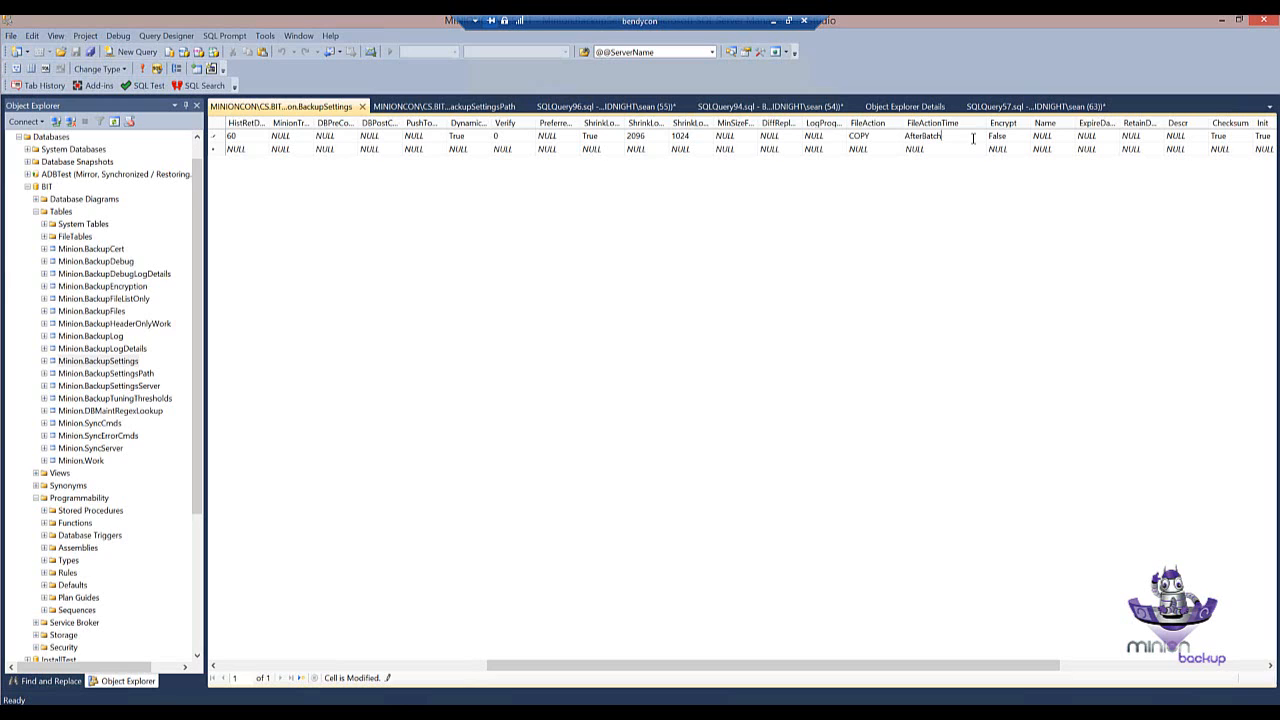
{"action": "left_click", "coordinate": [217, 138]}
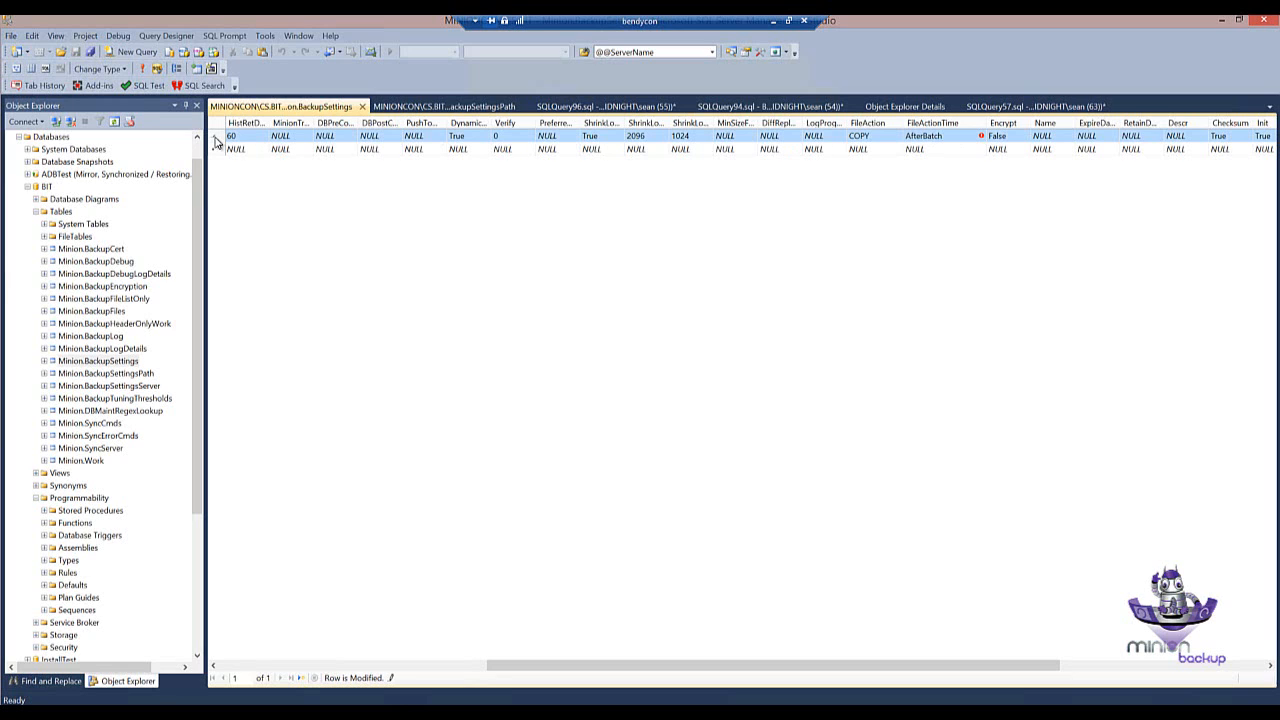
{"action": "left_click", "coordinate": [930, 135]}
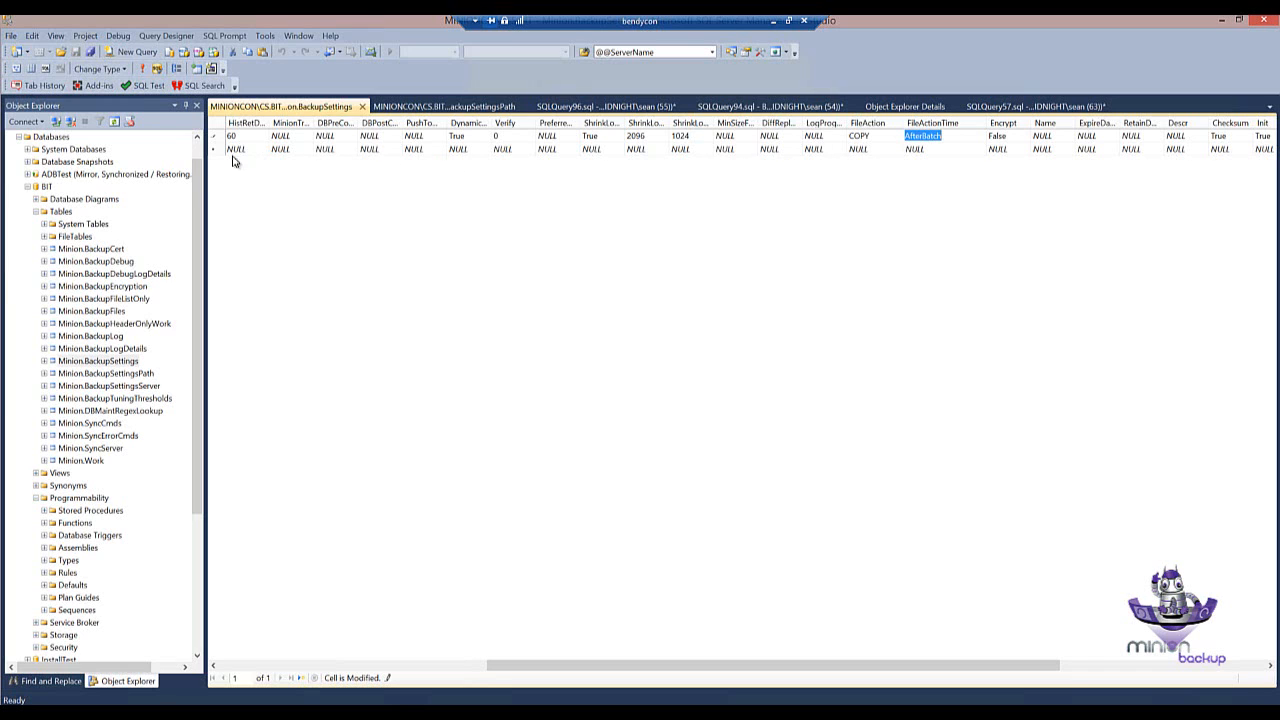
{"action": "left_click_drag", "start_coordinate": [576, 668], "coordinate": [244, 660]}
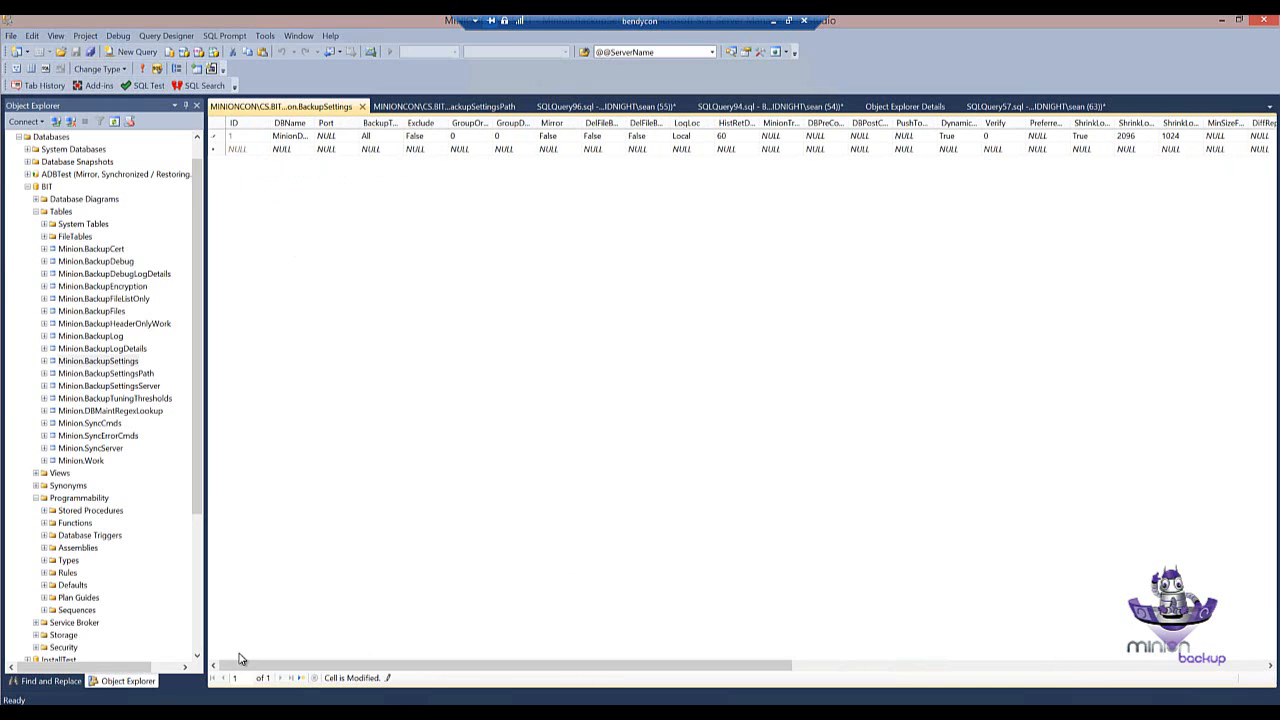
{"action": "left_click", "coordinate": [219, 136]}
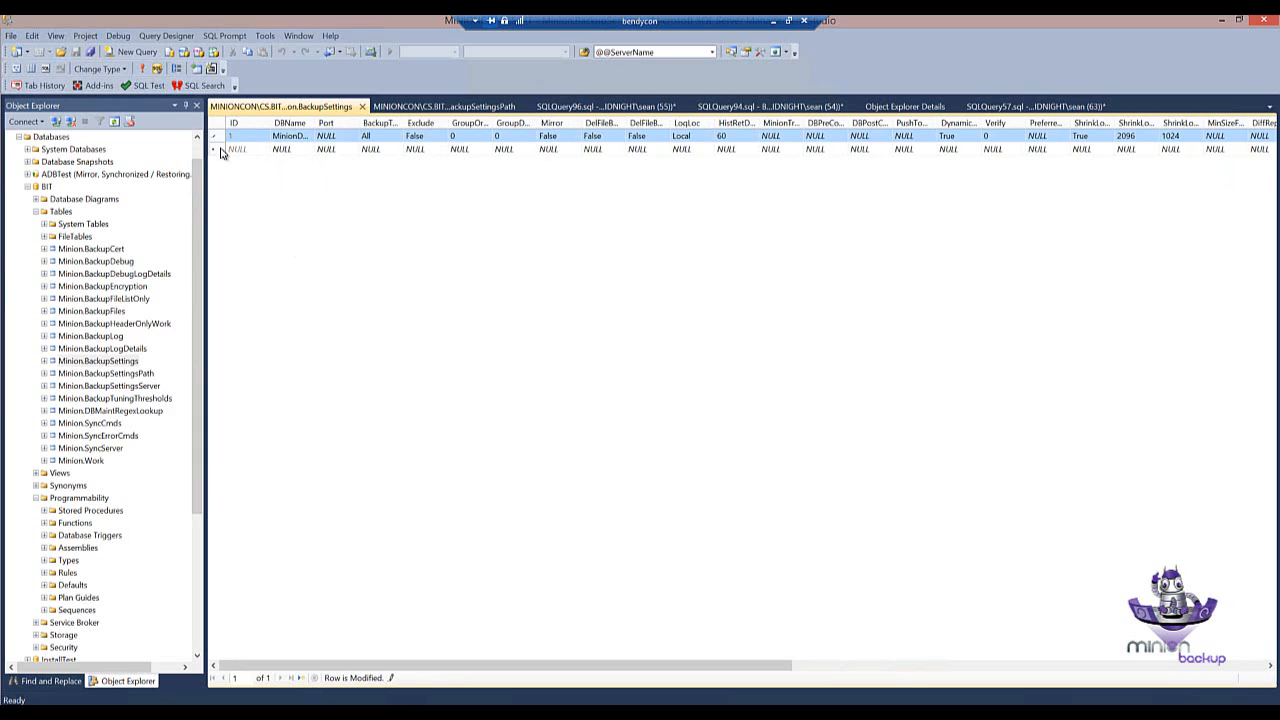
{"action": "left_click", "coordinate": [221, 150]}
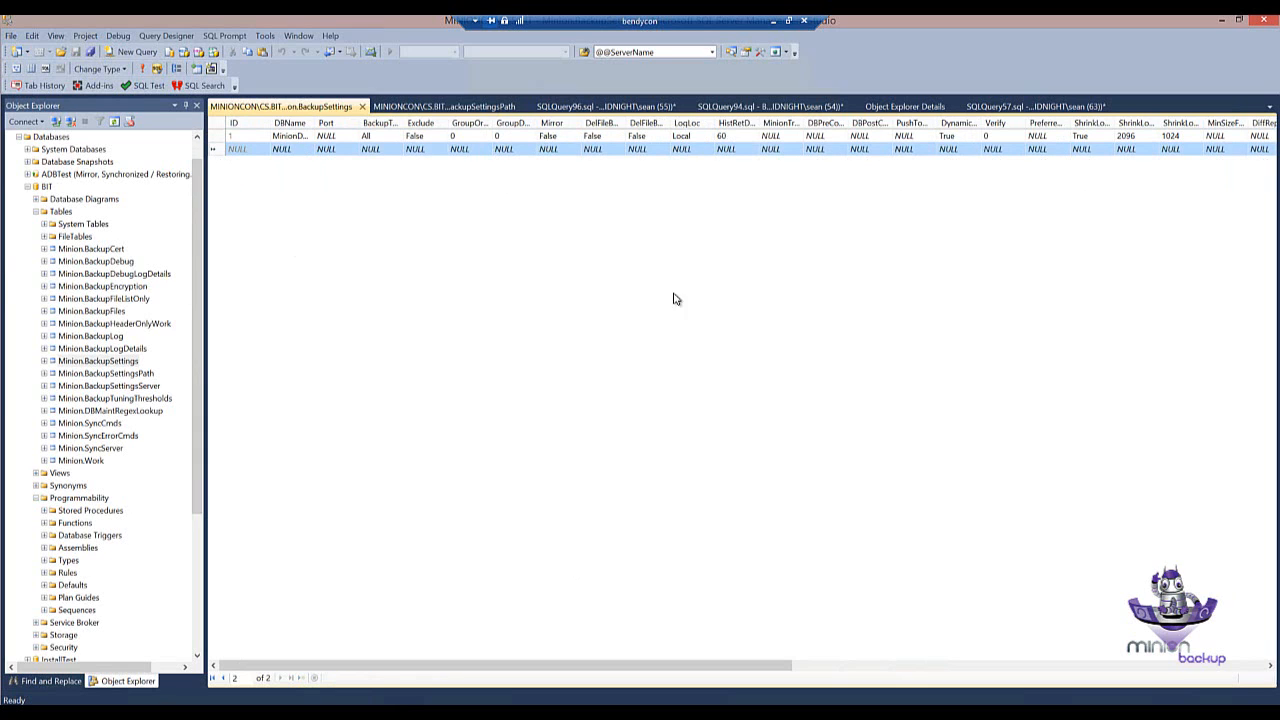
- Duplicate the MinionDefault row into a new row and set the copy's DBName to DB1
{"action": "left_click_drag", "start_coordinate": [532, 668], "coordinate": [789, 670]}
{"action": "left_click", "coordinate": [957, 150]}
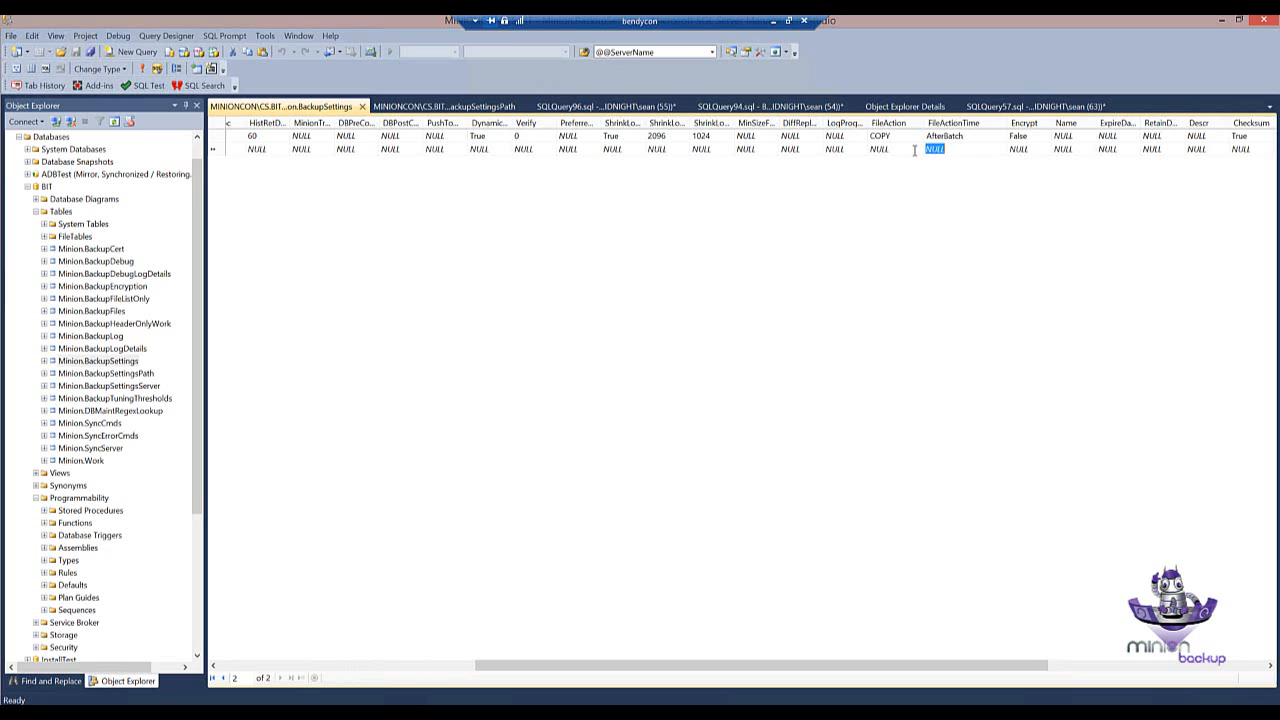
{"action": "left_click", "coordinate": [215, 151]}
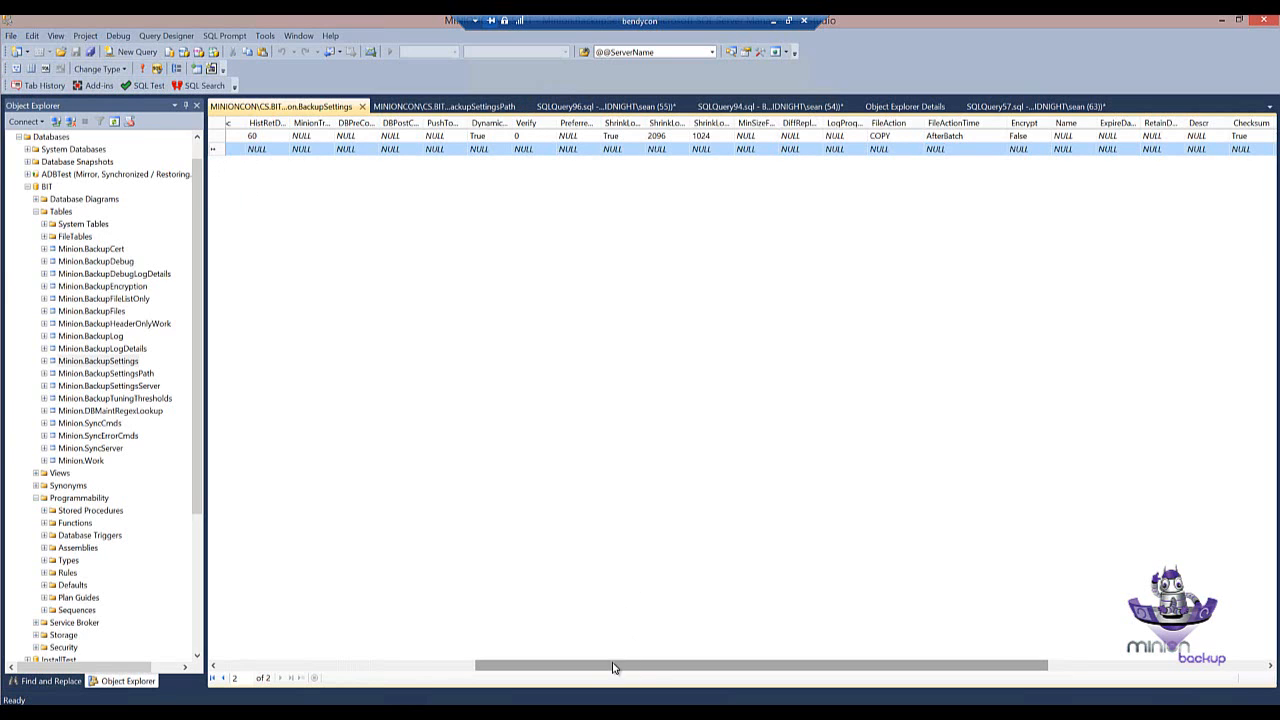
{"action": "left_click", "coordinate": [404, 665]}
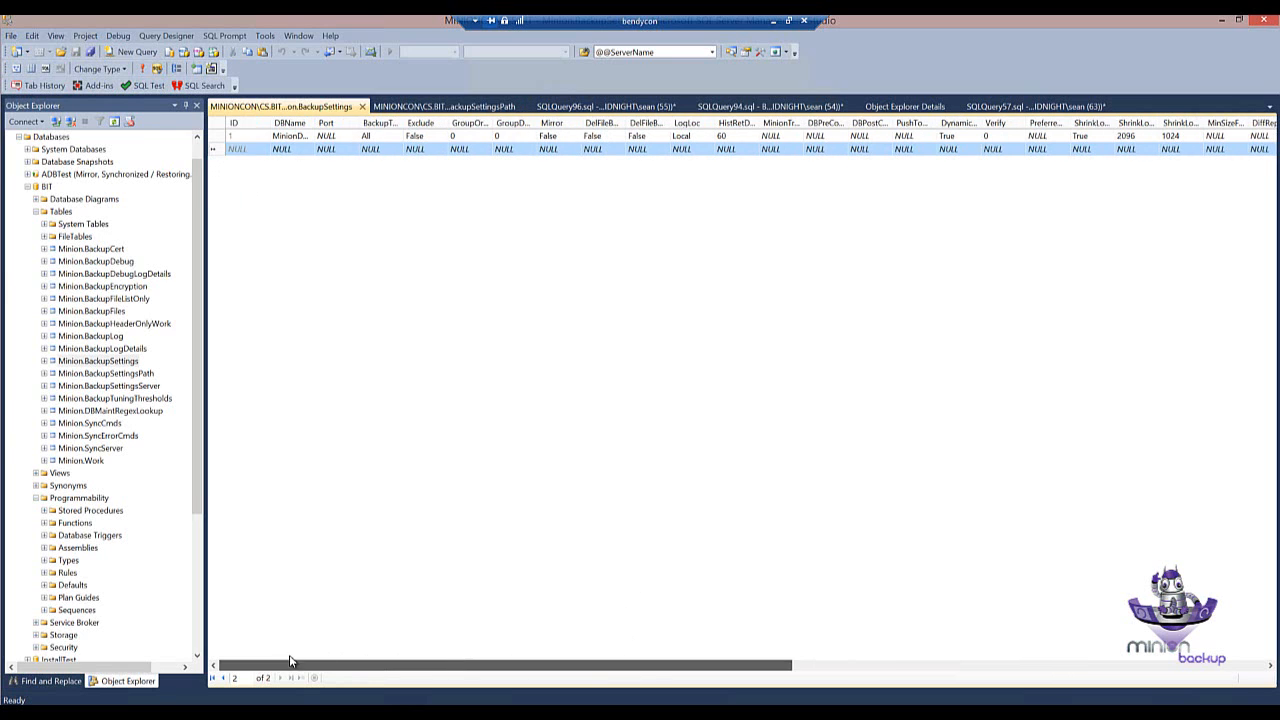
{"action": "left_click", "coordinate": [217, 137]}
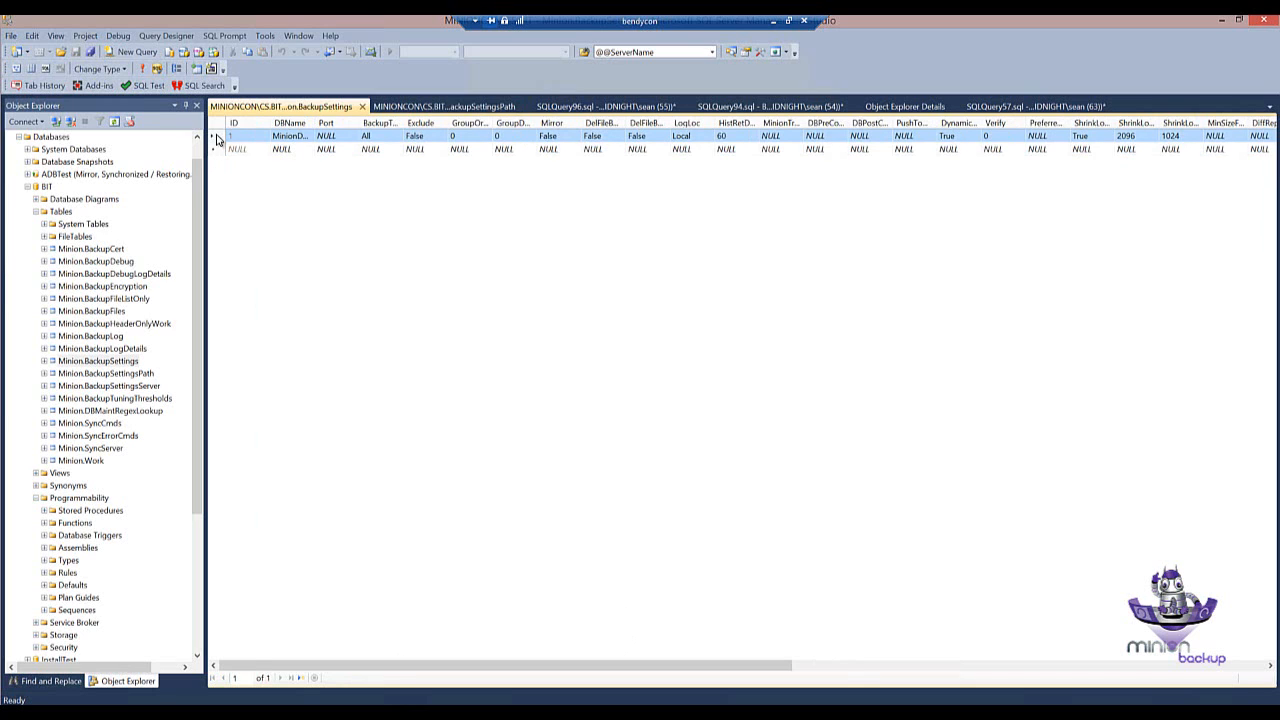
{"action": "left_click", "coordinate": [214, 151]}
{"action": "key", "text": "ctrl+v"}
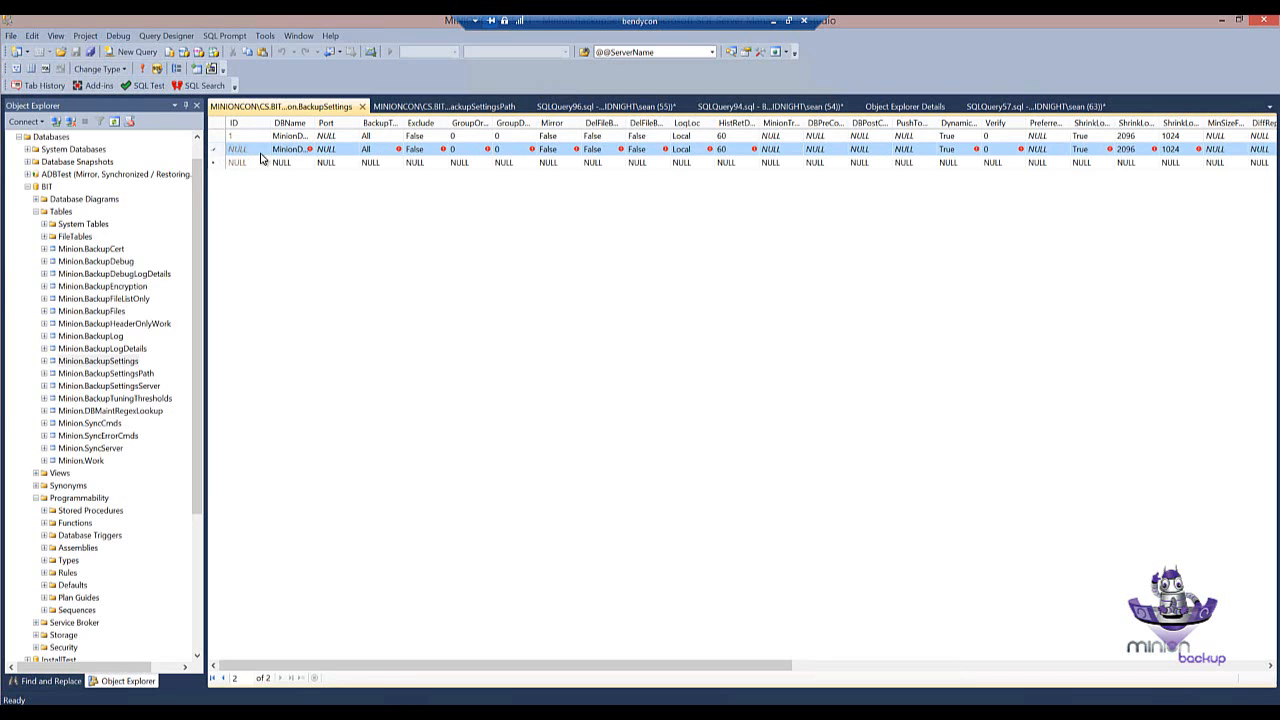
{"action": "type", "text": "DB1"}
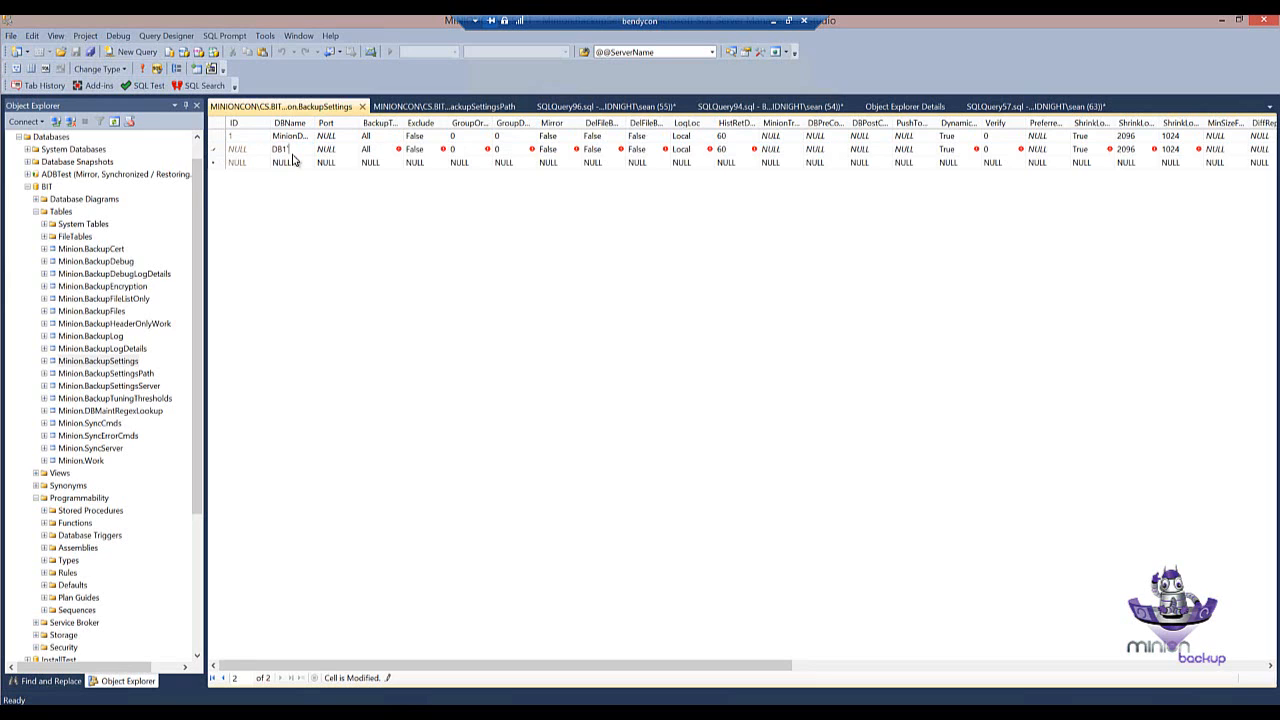
{"action": "left_click", "coordinate": [372, 152]}
- Set FileActionTime of the DB1 row to AfterBackup and commit the row
{"action": "left_click_drag", "start_coordinate": [400, 666], "coordinate": [703, 675]}
{"action": "left_click", "coordinate": [871, 150]}
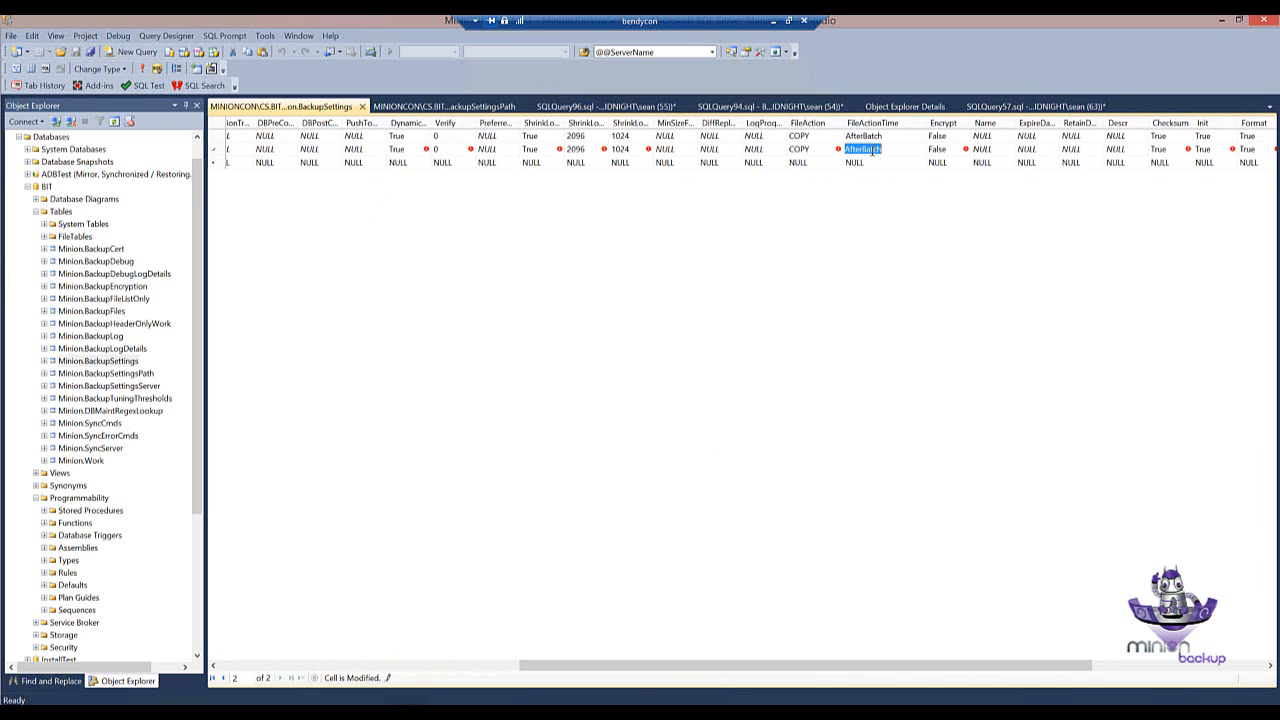
{"action": "left_click_drag", "start_coordinate": [872, 150], "coordinate": [918, 150]}
{"action": "key", "text": "BackSpace"}
{"action": "type", "text": "ckup"}
{"action": "key", "text": "Return"}
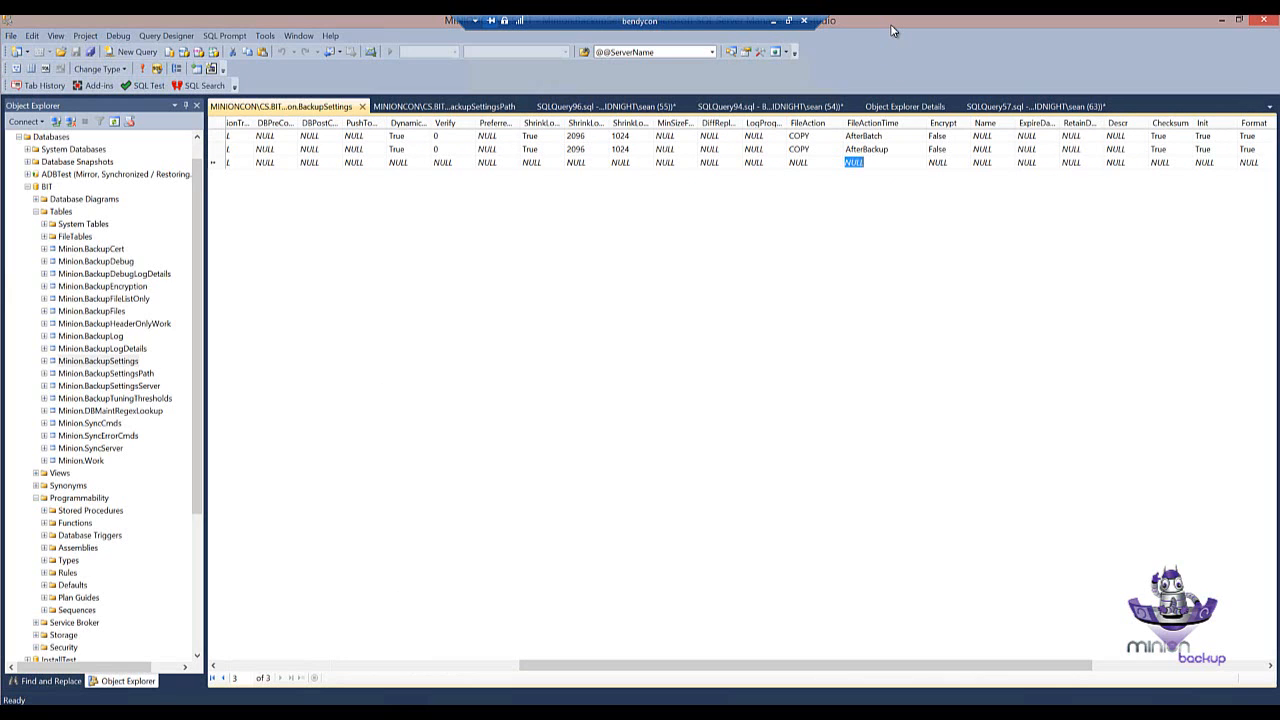
- Delete the DB1 row from the BackupSettings table
{"action": "left_click", "coordinate": [861, 150]}
{"action": "left_click", "coordinate": [880, 137]}
{"action": "left_click", "coordinate": [214, 150]}
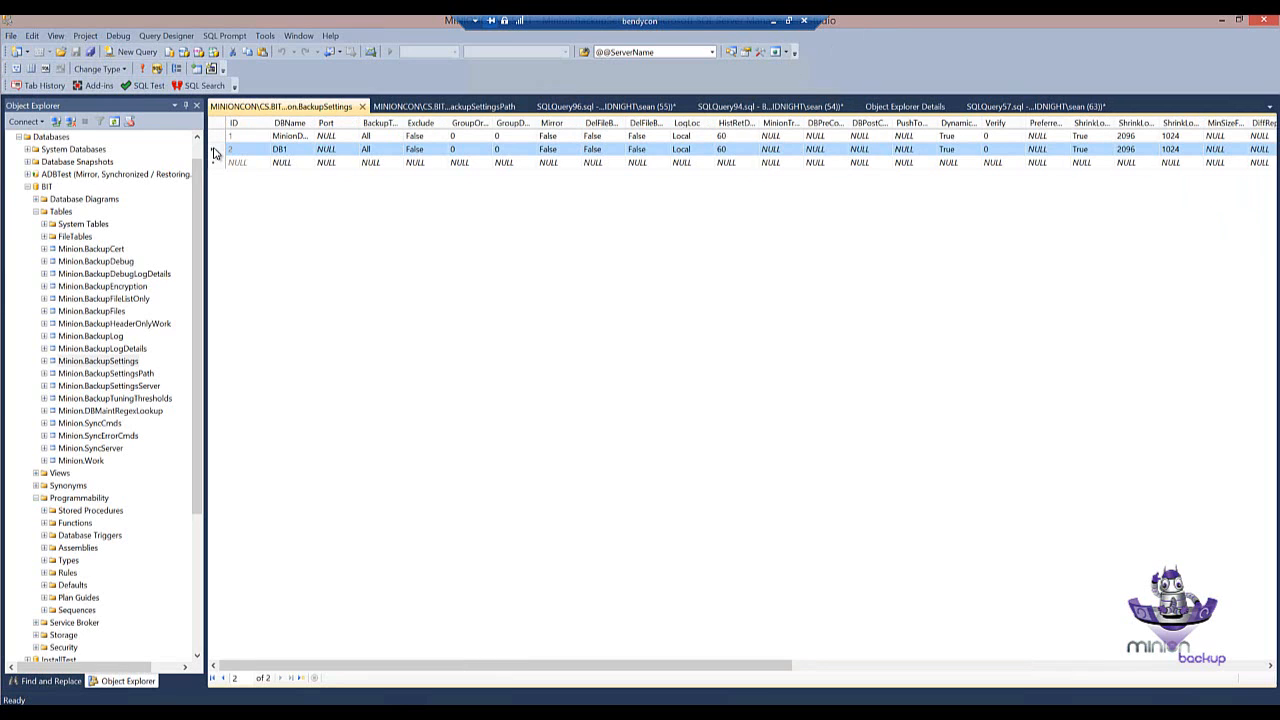
{"action": "right_click", "coordinate": [214, 150]}
{"action": "left_click", "coordinate": [243, 224]}
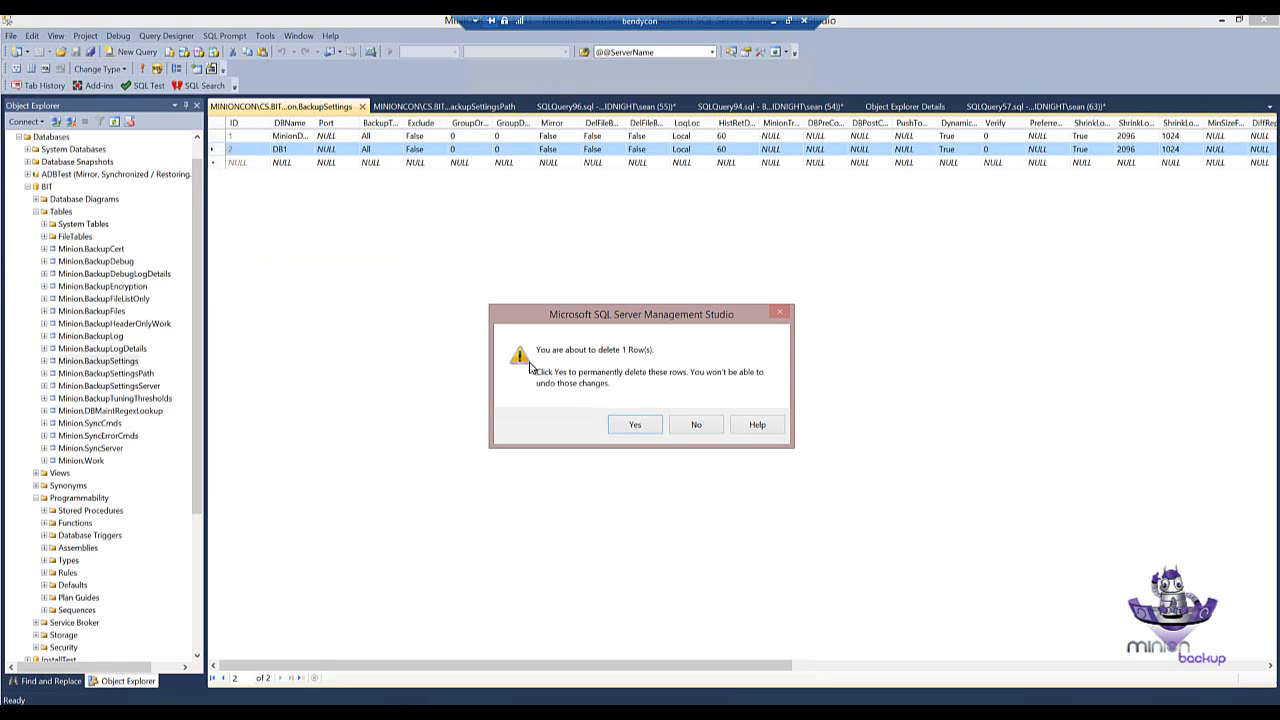
{"action": "left_click", "coordinate": [623, 425]}
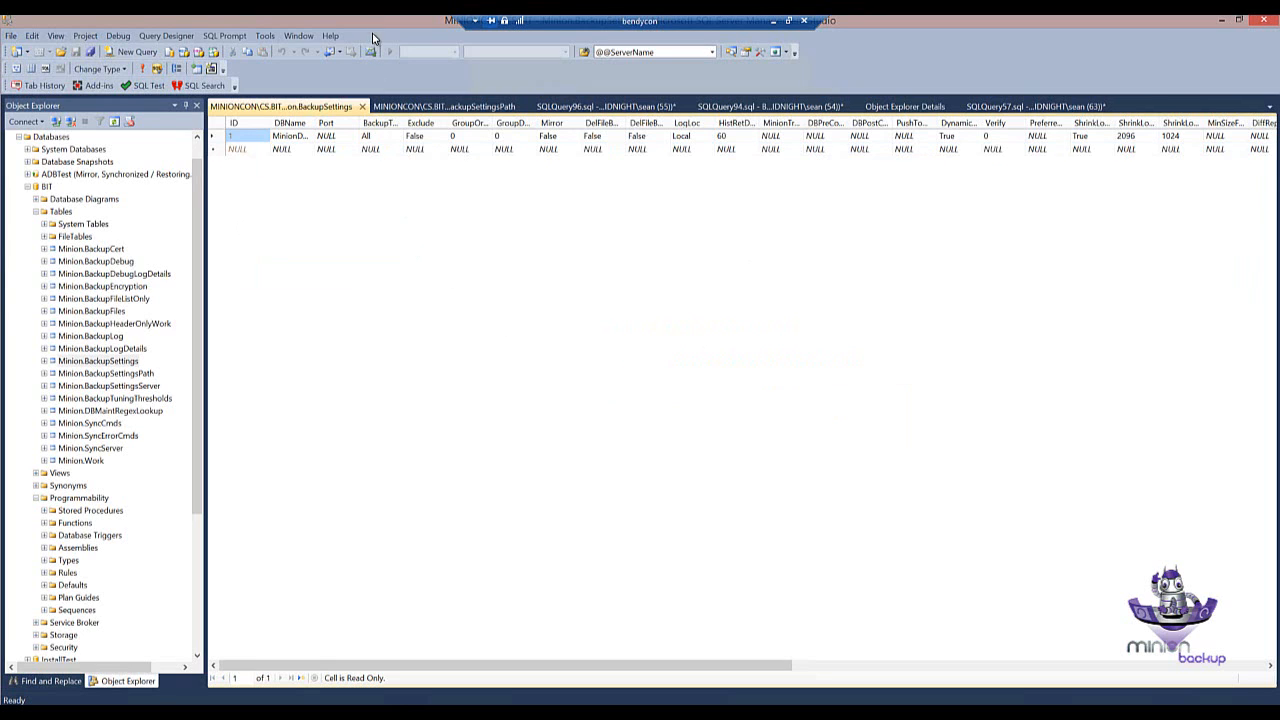
- Switch to the Minion.BackupSettingsPath table data and examine the MinionDefault rows with BackupType Copy and Move
{"action": "left_click", "coordinate": [416, 108]}
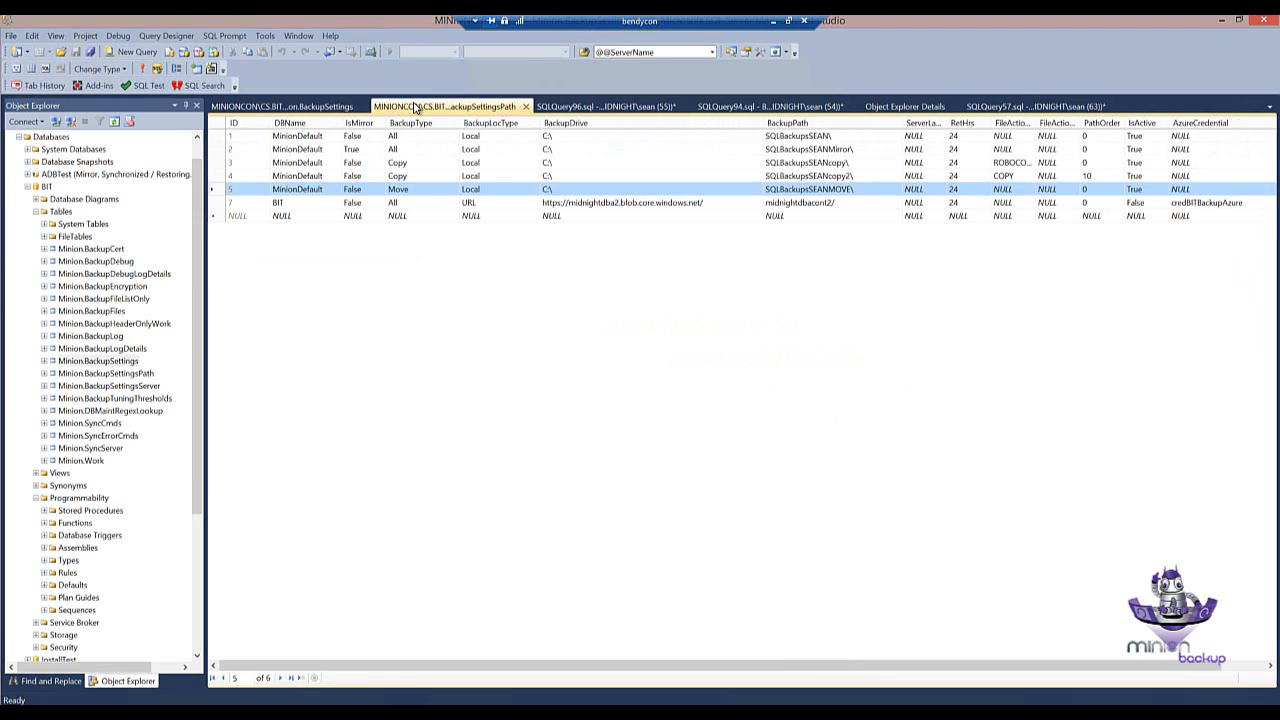
{"action": "left_click", "coordinate": [406, 165]}
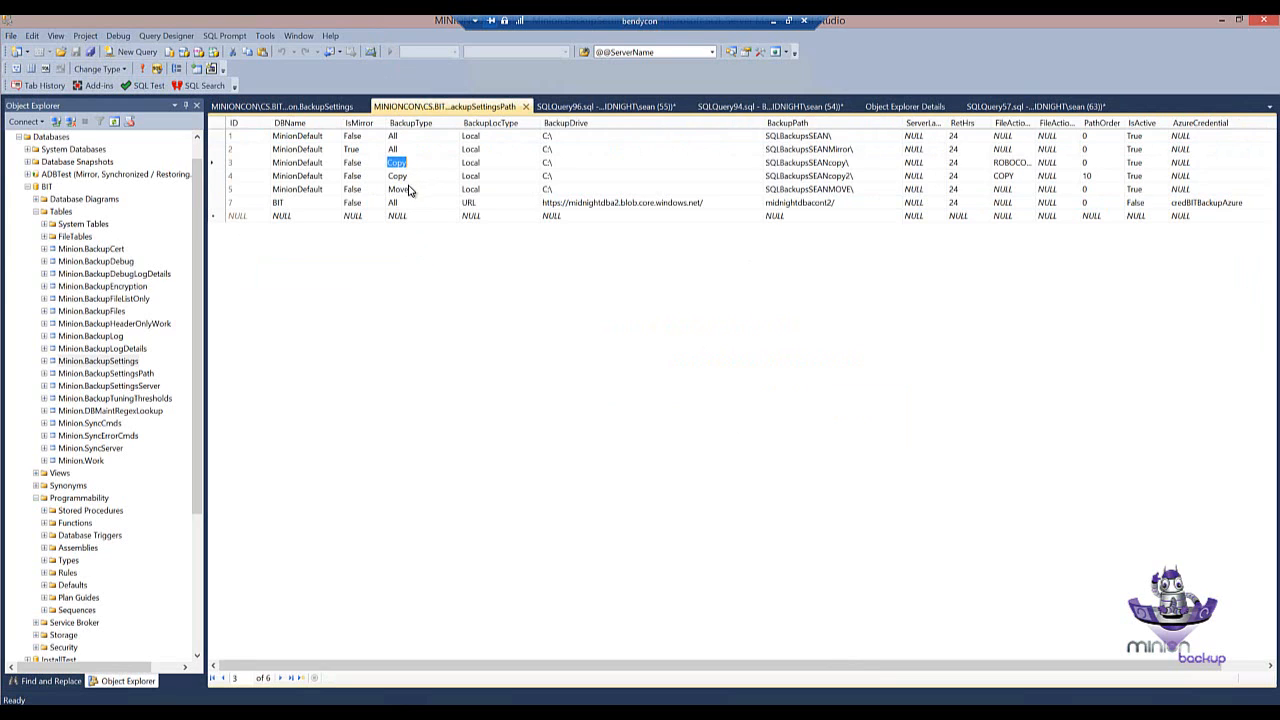
{"action": "left_click", "coordinate": [409, 191]}
{"action": "left_click", "coordinate": [214, 151]}
{"action": "left_click", "coordinate": [218, 165]}
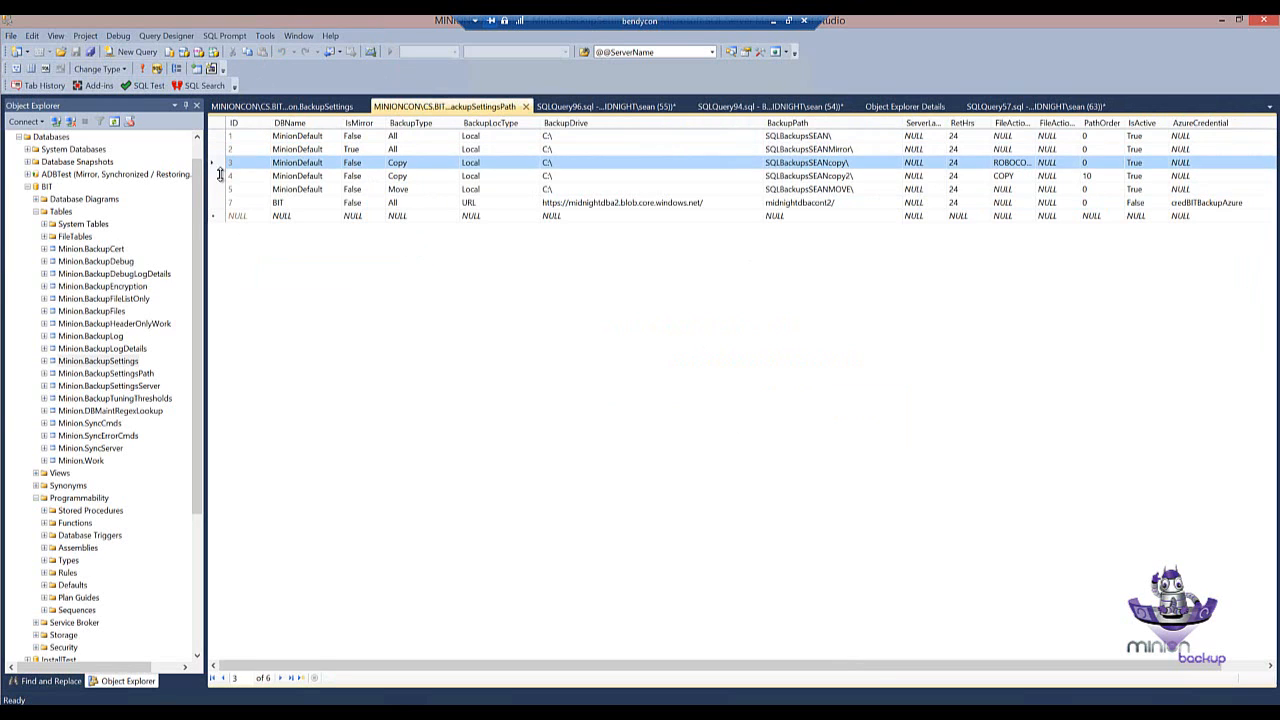
{"action": "left_click", "coordinate": [217, 176]}
{"action": "left_click", "coordinate": [215, 190]}
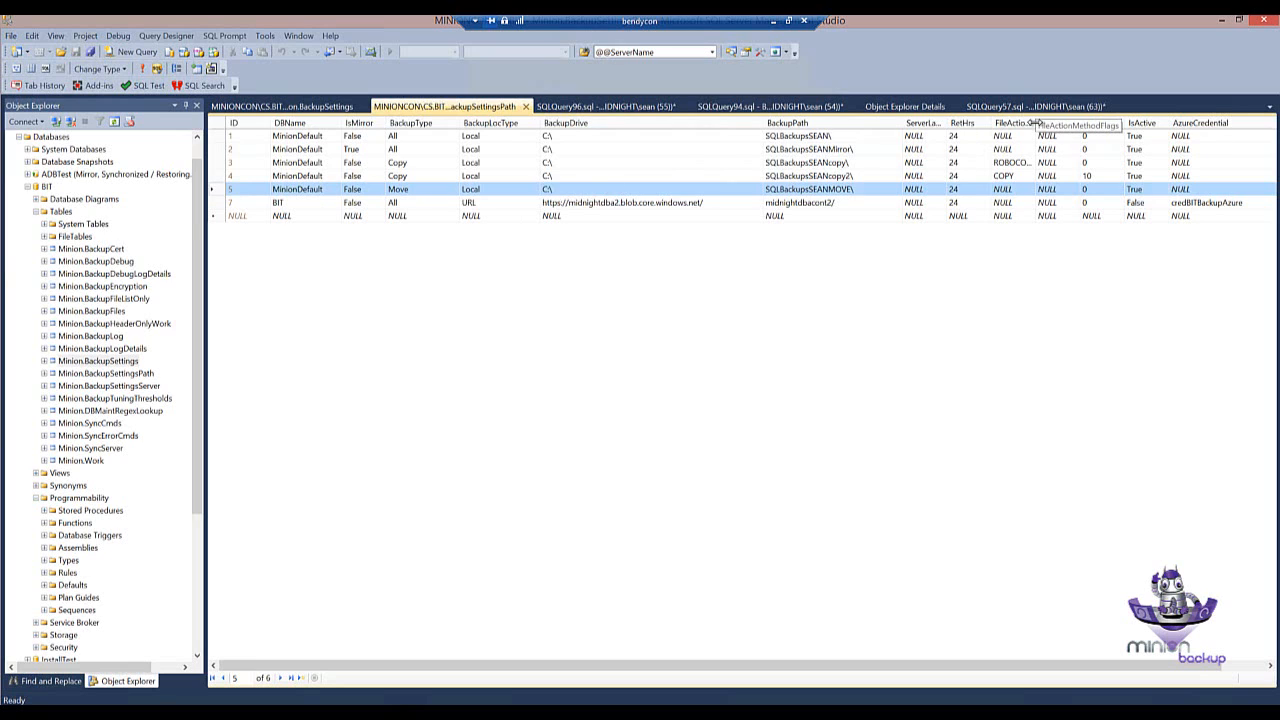
- Widen the FileActionMethod and FileActionMethodFlags columns to show their full names, and check the methods of the two Copy rows
{"action": "left_click_drag", "start_coordinate": [1036, 127], "coordinate": [1180, 121]}
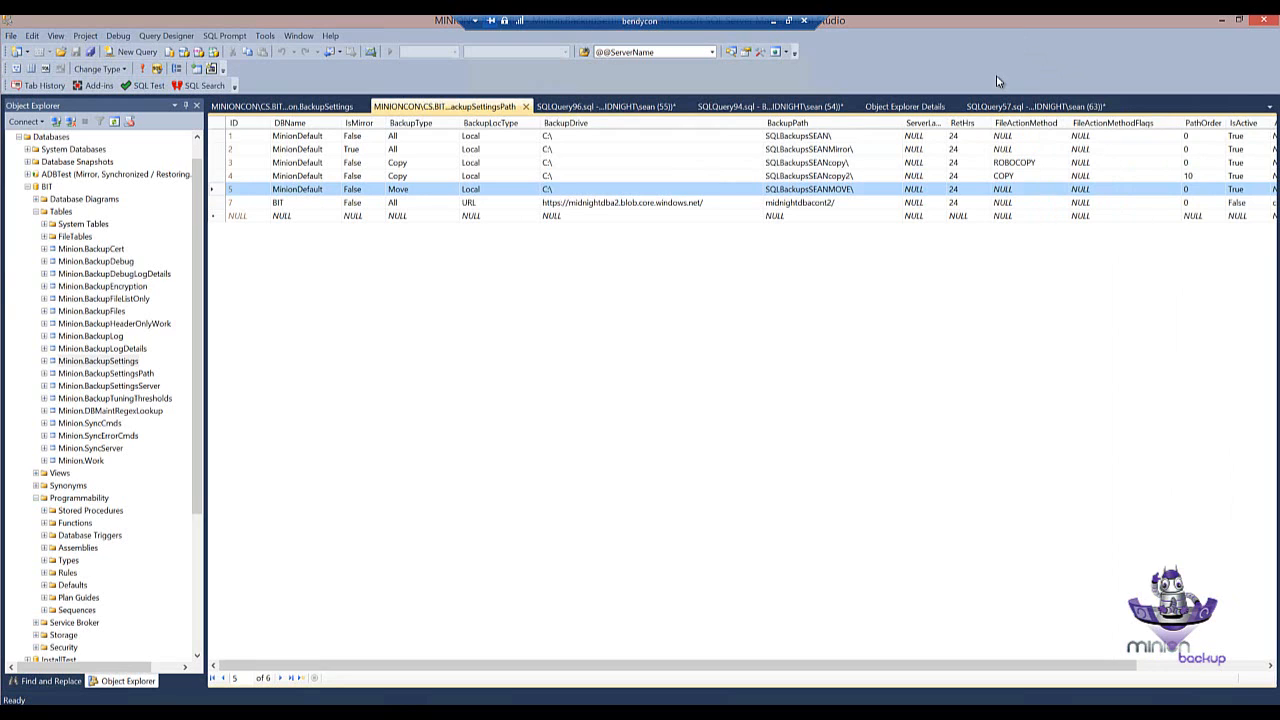
{"action": "left_click", "coordinate": [213, 164]}
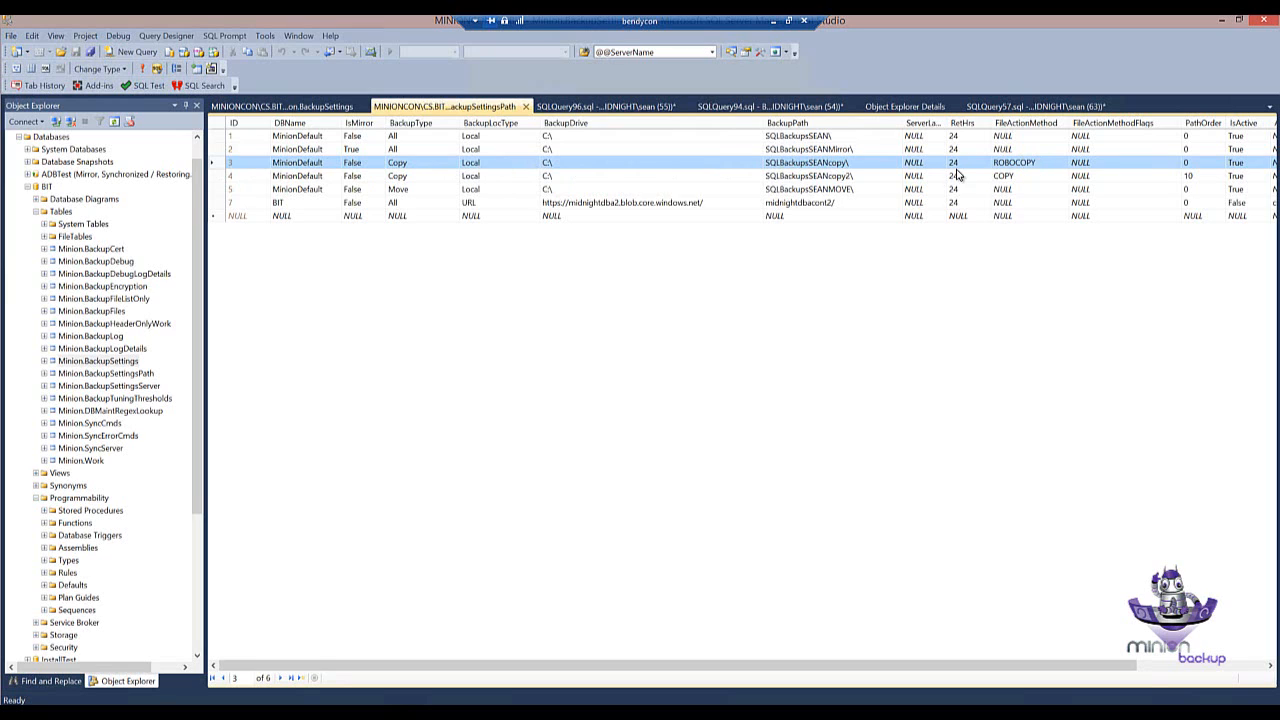
{"action": "left_click", "coordinate": [219, 178]}
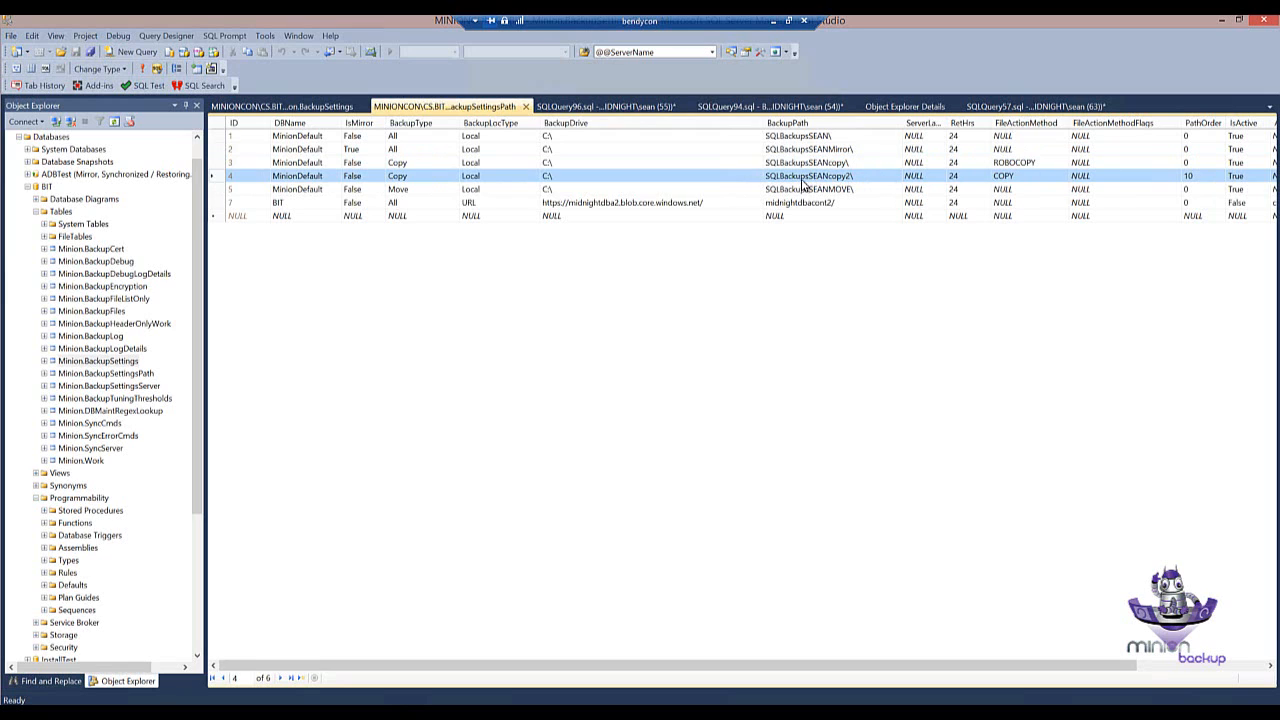
{"action": "left_click", "coordinate": [1008, 178]}
{"action": "left_click", "coordinate": [1017, 177]}
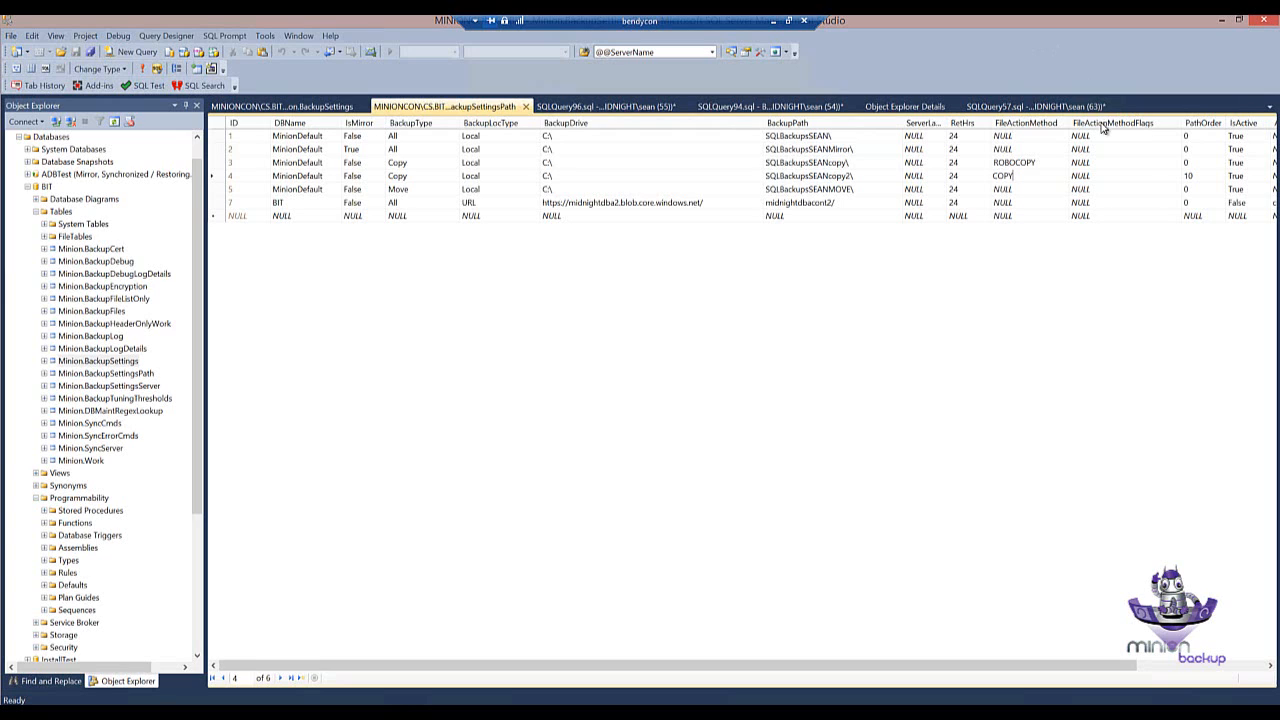
- Try the flags /j /N in FileActionMethodFlags of the ROBOCOPY row, and restore the field to NULL
{"action": "left_click", "coordinate": [1041, 164]}
{"action": "left_click", "coordinate": [1043, 164]}
{"action": "left_click", "coordinate": [1099, 164]}
{"action": "type", "text": "/j /N"}
{"action": "key", "text": "BackSpace"}
{"action": "key", "text": "BackSpace"}
{"action": "key", "text": "BackSpace"}
{"action": "key", "text": "BackSpace"}
{"action": "key", "text": "BackSpace"}
{"action": "left_click", "coordinate": [1112, 149]}
{"action": "left_click", "coordinate": [1100, 165]}
{"action": "key", "text": "ctrl+v"}
{"action": "left_click", "coordinate": [217, 163]}
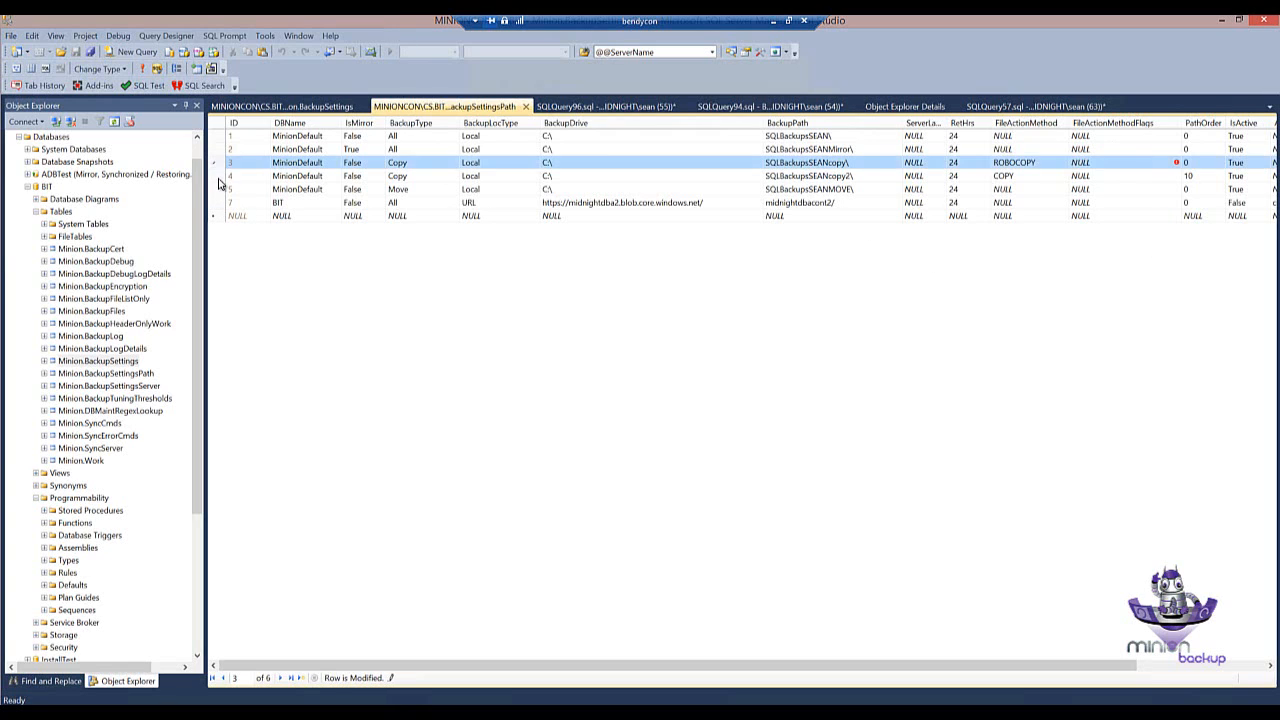
{"action": "left_click", "coordinate": [221, 189]}
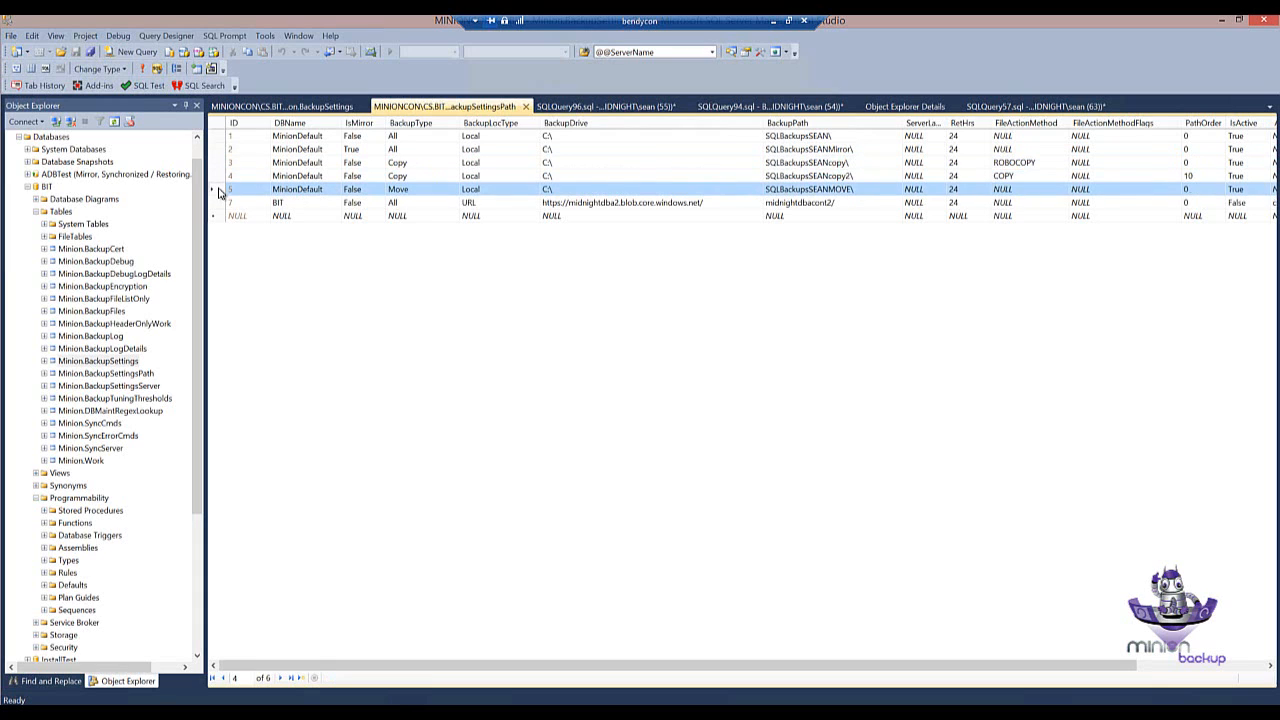
- Compare the two Copy rows, the Move row and the BIT row in the backup path settings
{"action": "left_click", "coordinate": [215, 163]}
{"action": "left_click", "coordinate": [216, 176]}
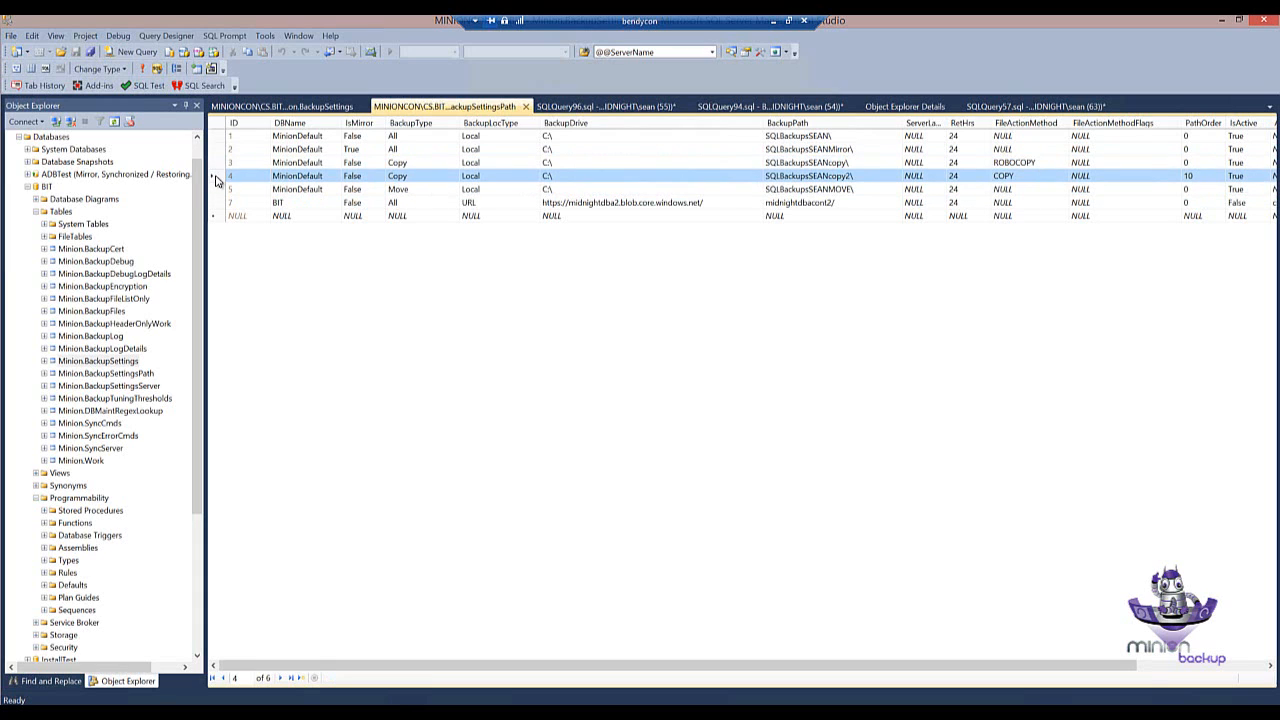
{"action": "left_click", "coordinate": [216, 163]}
{"action": "left_click", "coordinate": [216, 176]}
{"action": "left_click", "coordinate": [214, 190]}
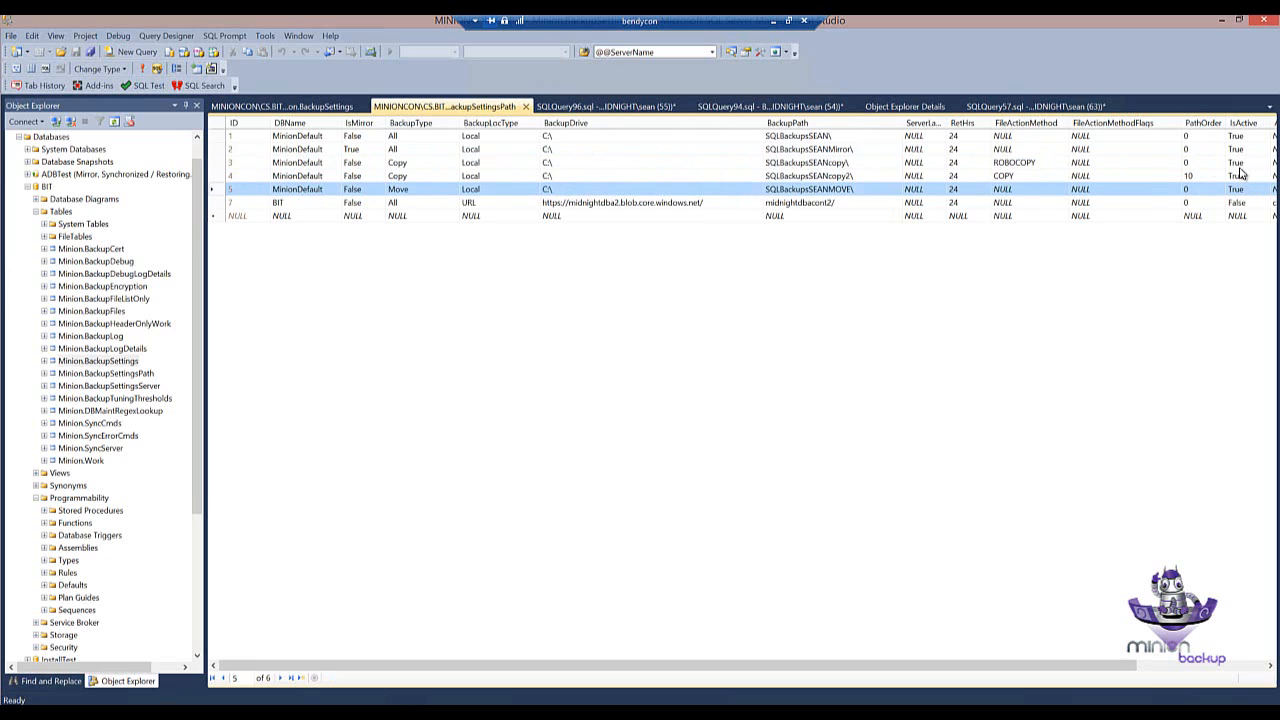
{"action": "left_click", "coordinate": [220, 203]}
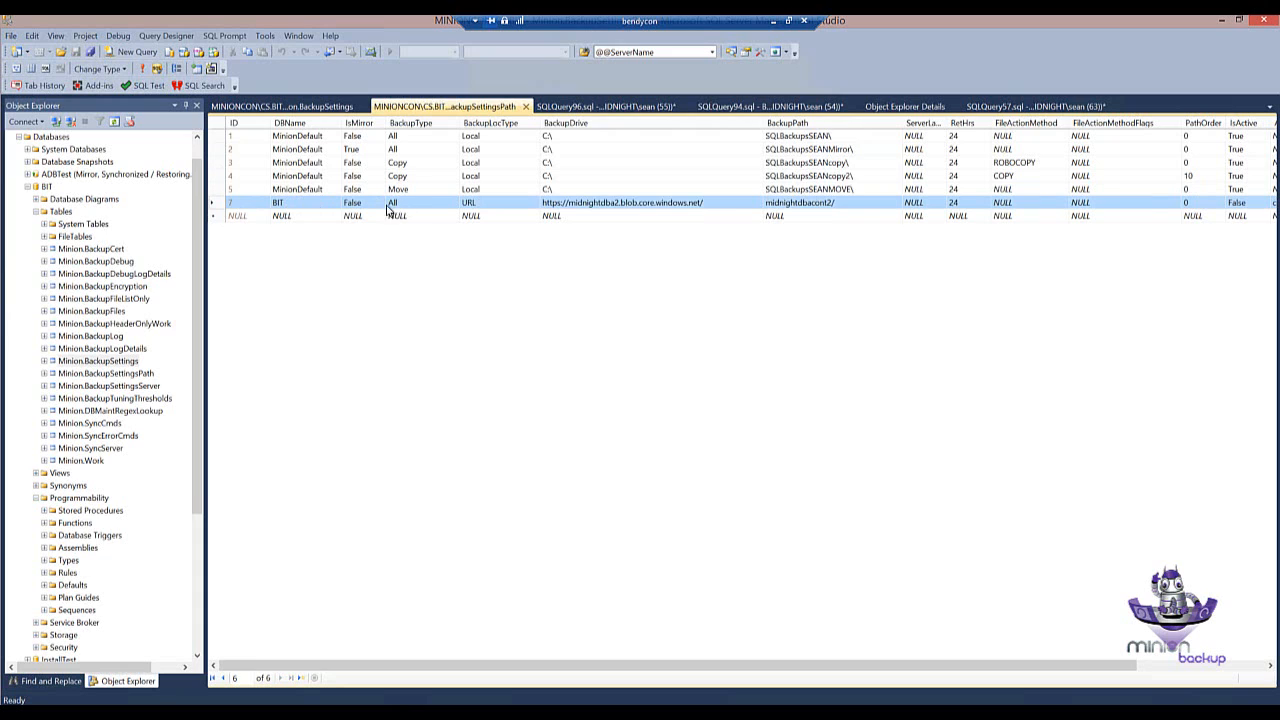
{"action": "left_click", "coordinate": [215, 163]}
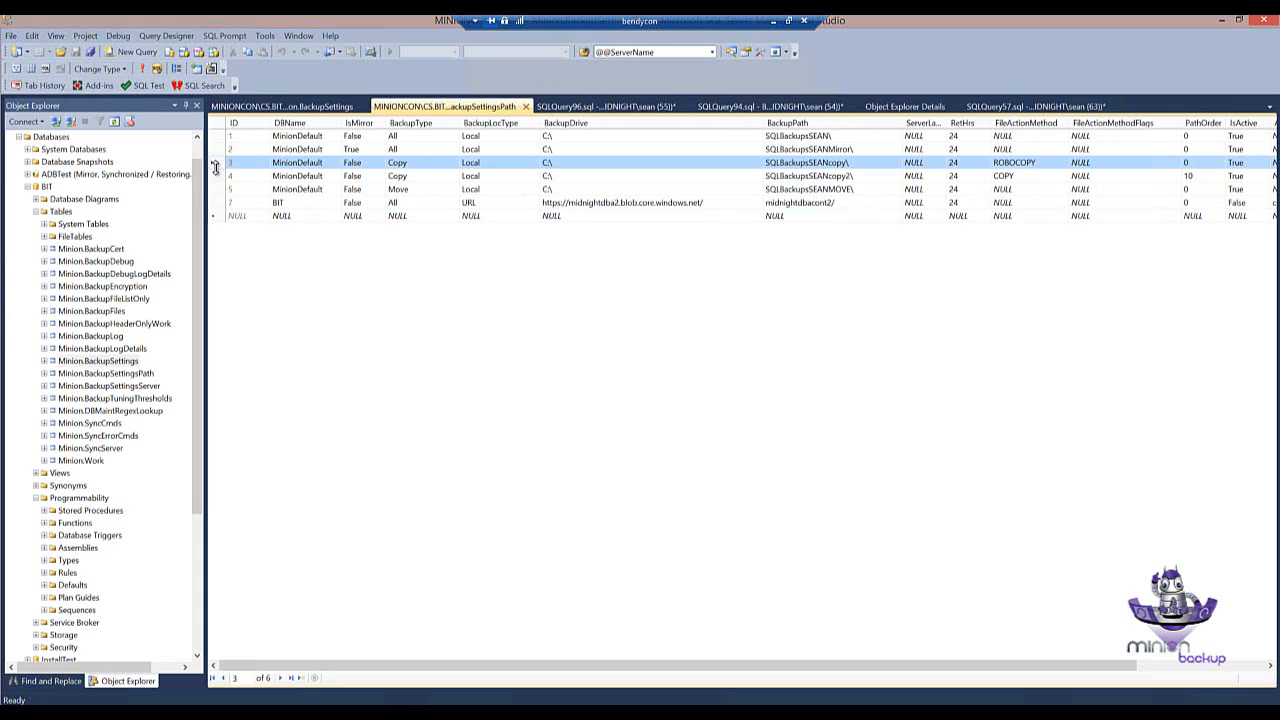
{"action": "left_click", "coordinate": [216, 177]}
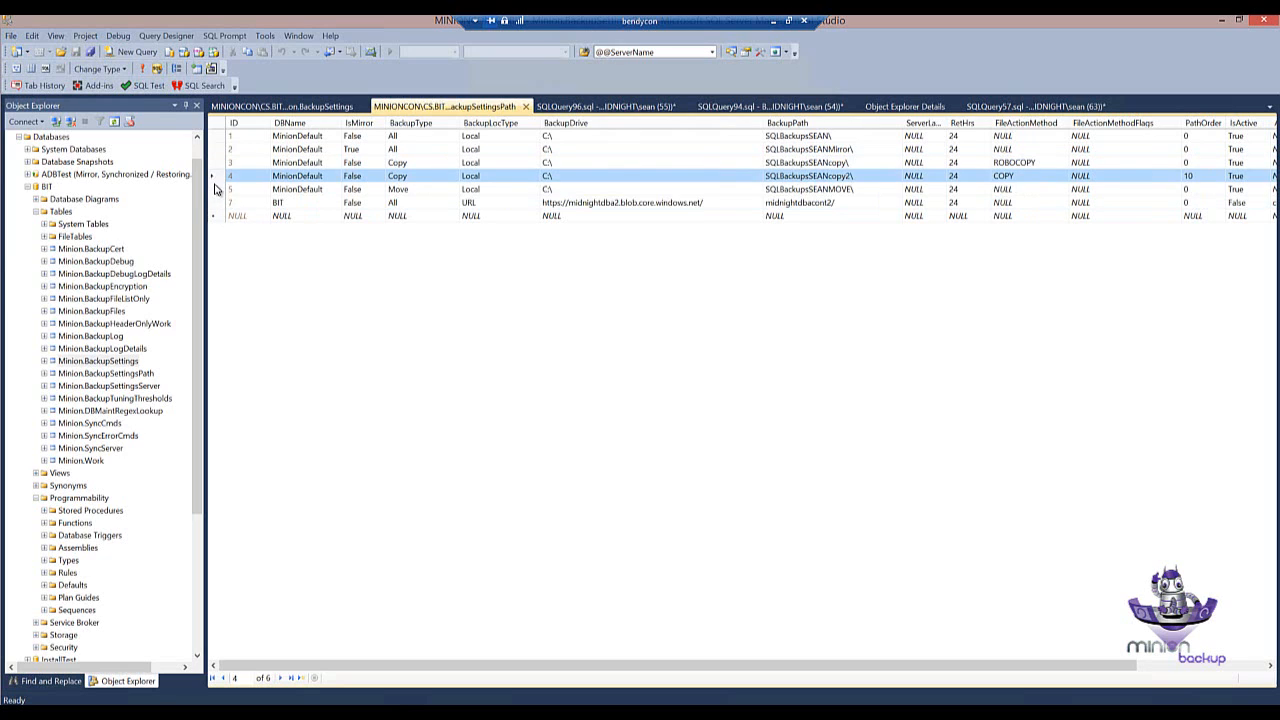
{"action": "left_click", "coordinate": [216, 189]}
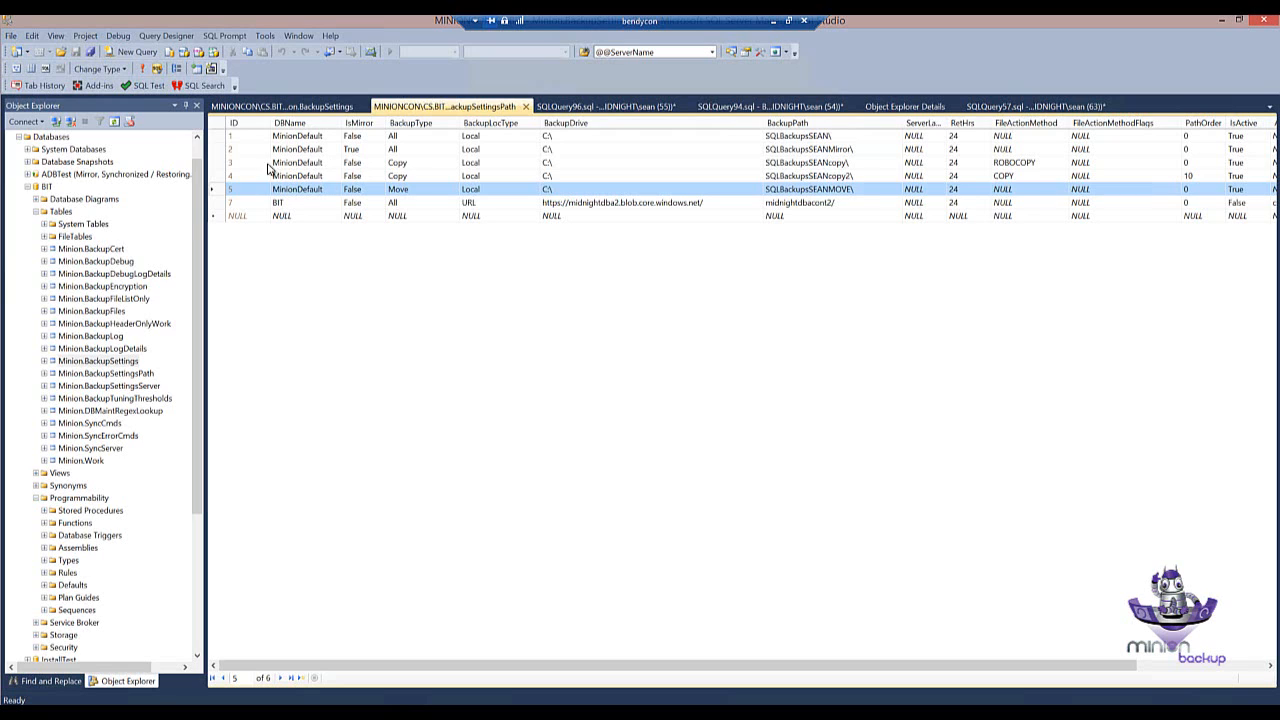
- Check the ROBOCOPY row and the BIT row with location type URL, and compare the PathOrder of the two Copy rows
{"action": "left_click", "coordinate": [222, 163]}
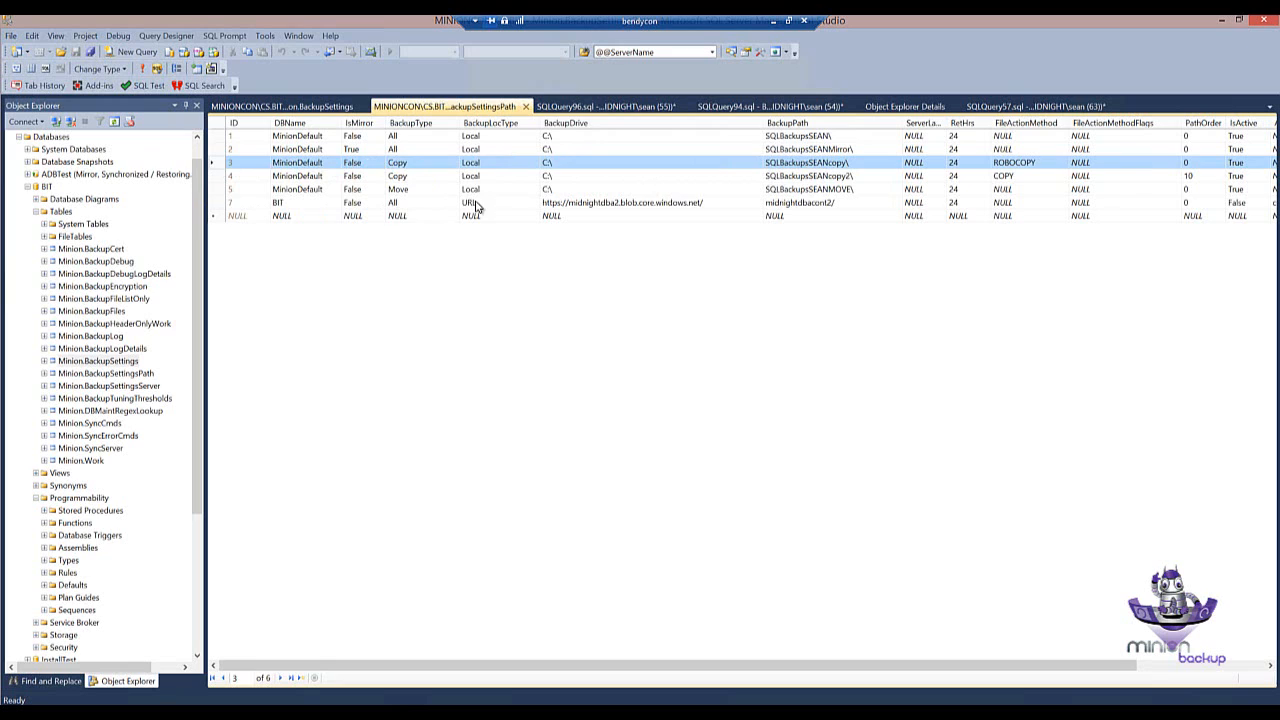
{"action": "left_click", "coordinate": [216, 205]}
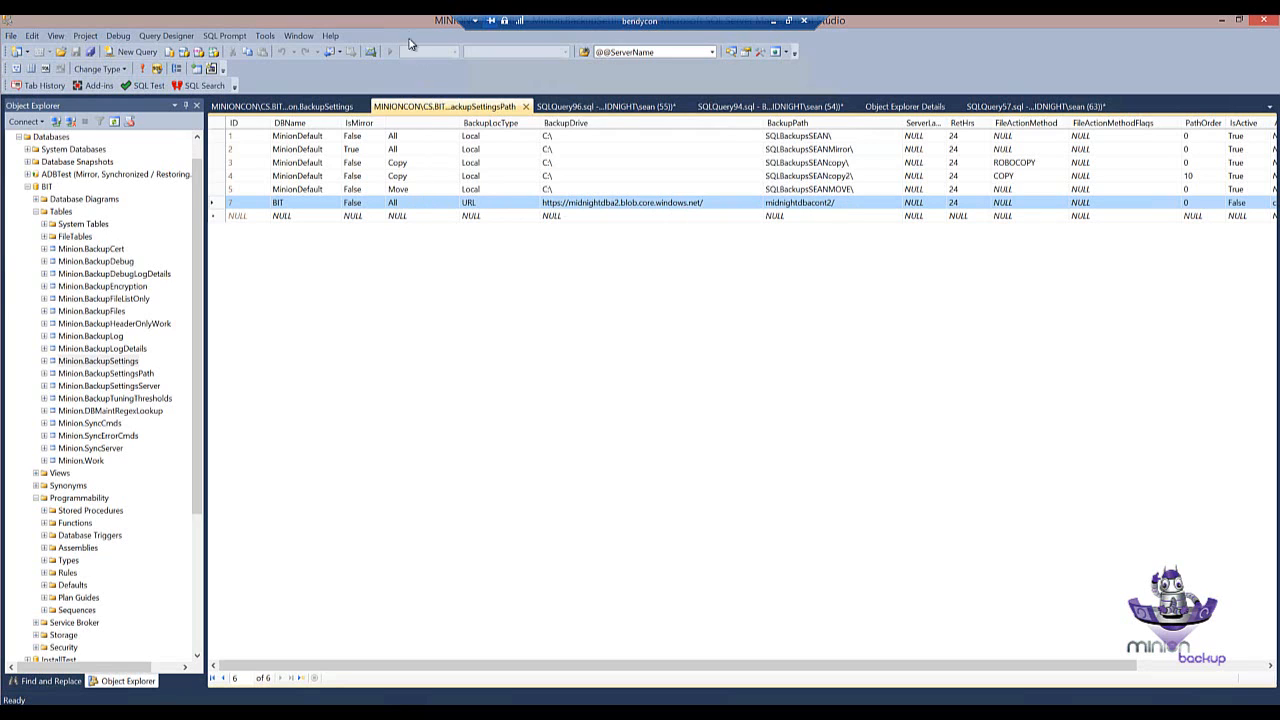
{"action": "left_click", "coordinate": [217, 163]}
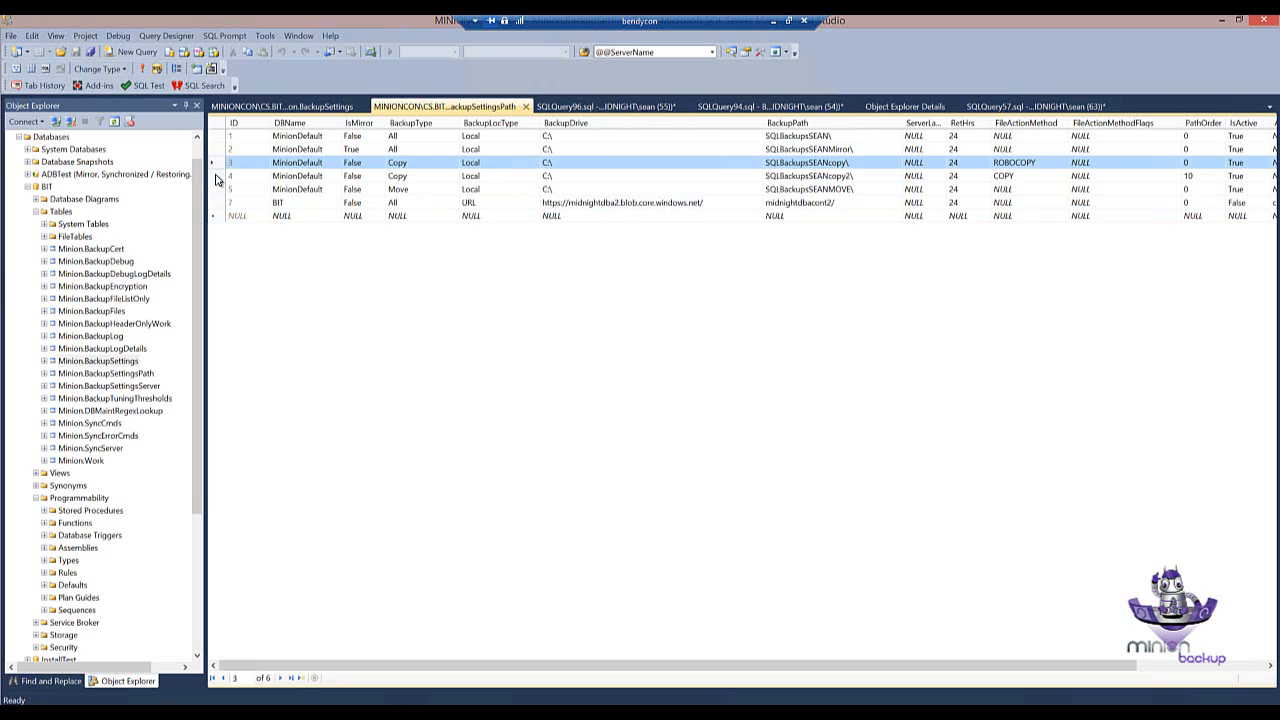
{"action": "left_click", "coordinate": [214, 176], "text": "shift"}
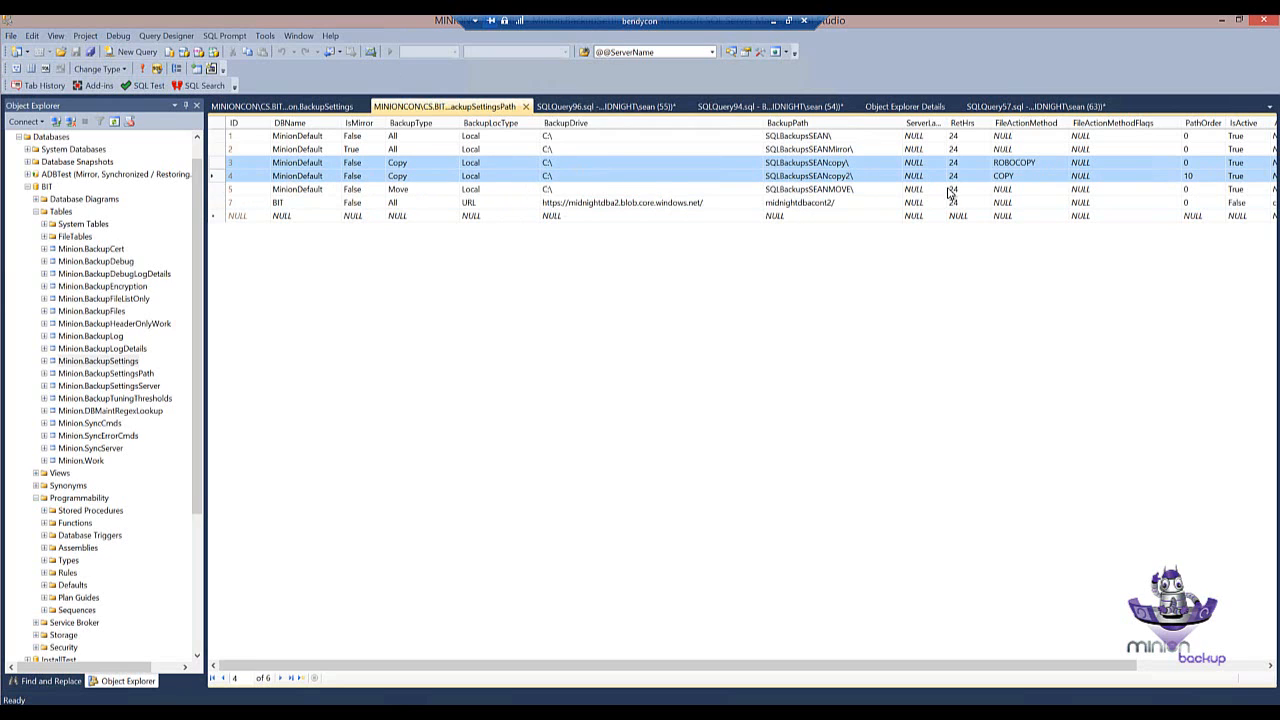
{"action": "left_click", "coordinate": [1188, 176]}
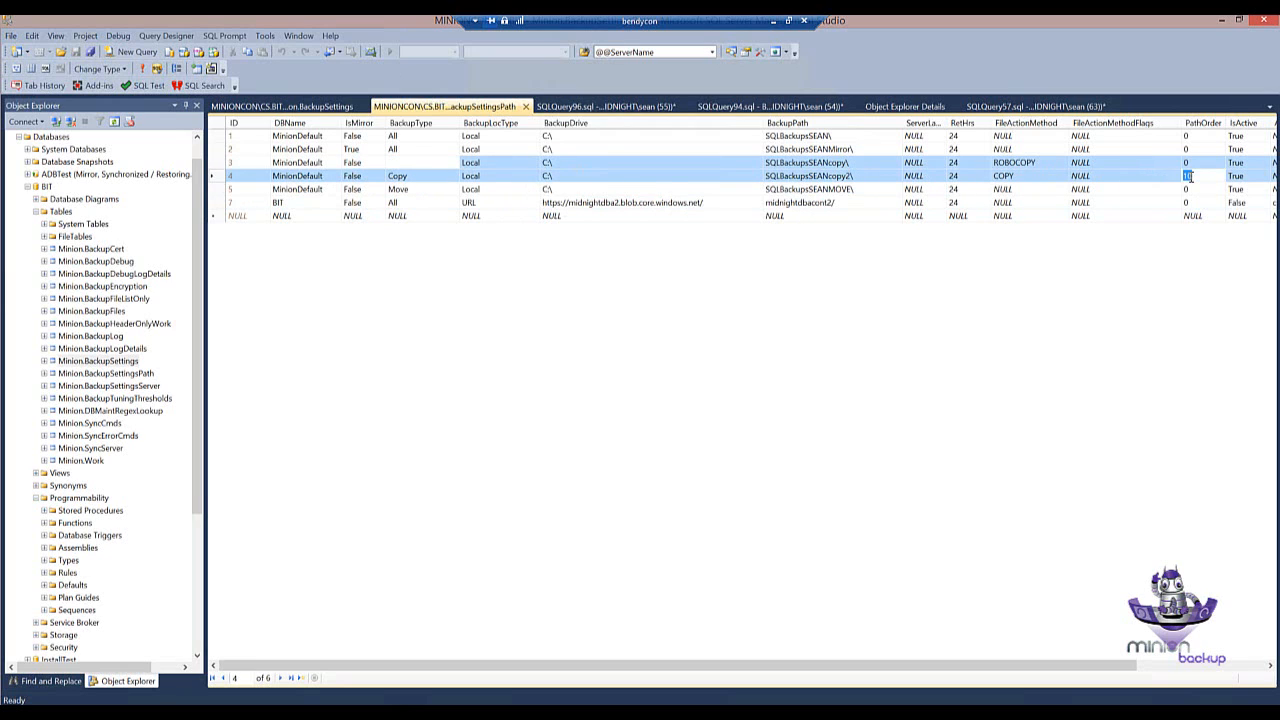
{"action": "left_click", "coordinate": [1191, 162]}
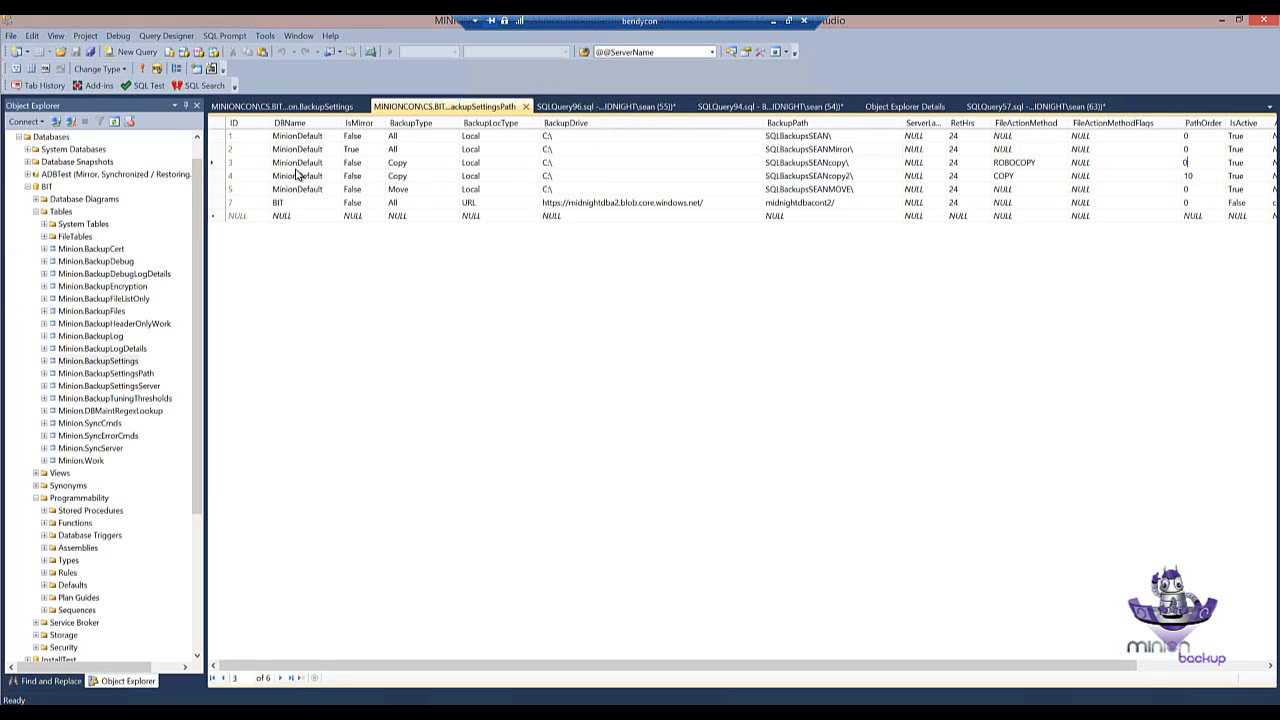
- Review the PathOrder of the row with method COPY, and check the ROBOCOPY row and the Move row
{"action": "left_click", "coordinate": [216, 176]}
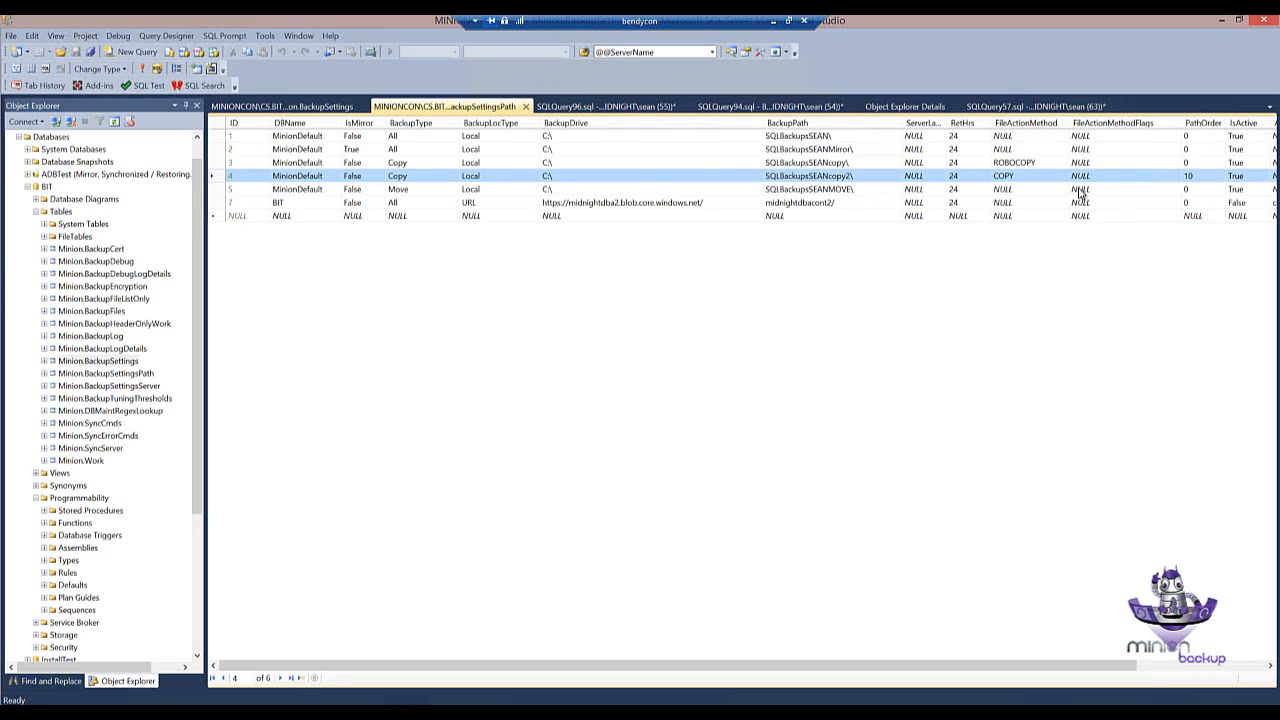
{"action": "left_click", "coordinate": [1195, 180]}
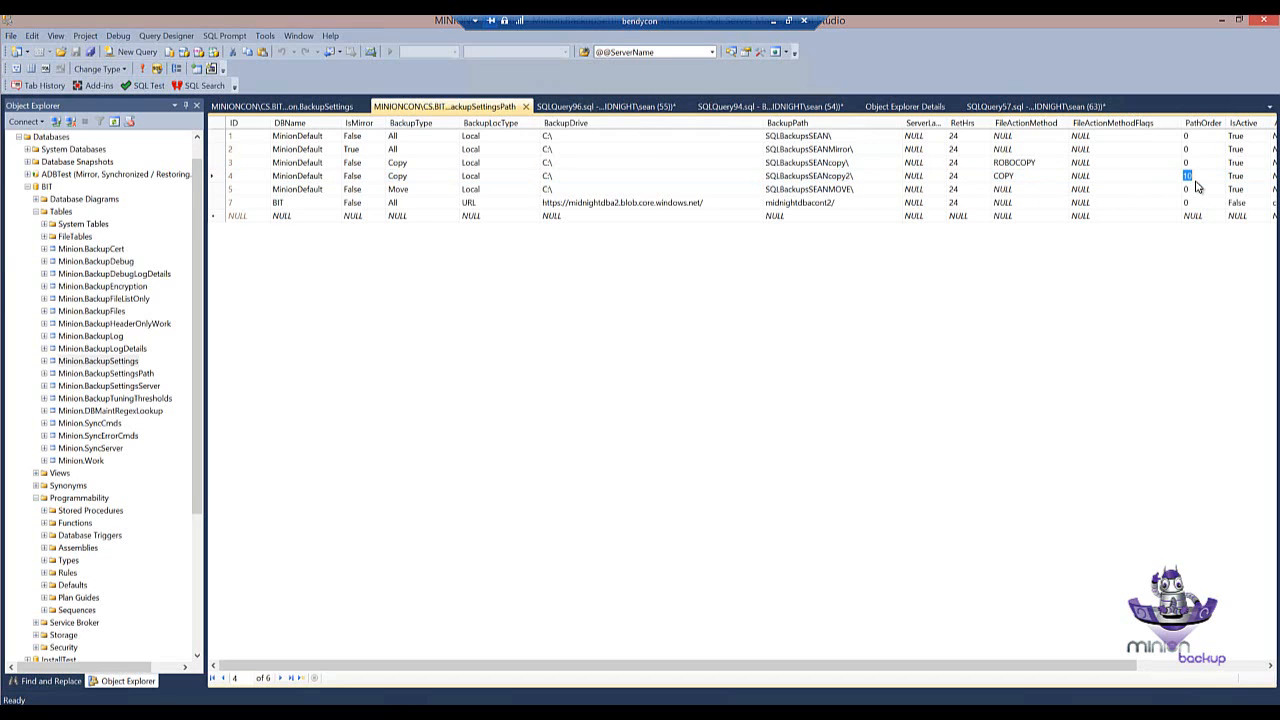
{"action": "left_click", "coordinate": [1199, 178]}
{"action": "left_click", "coordinate": [216, 179]}
{"action": "left_click", "coordinate": [216, 180]}
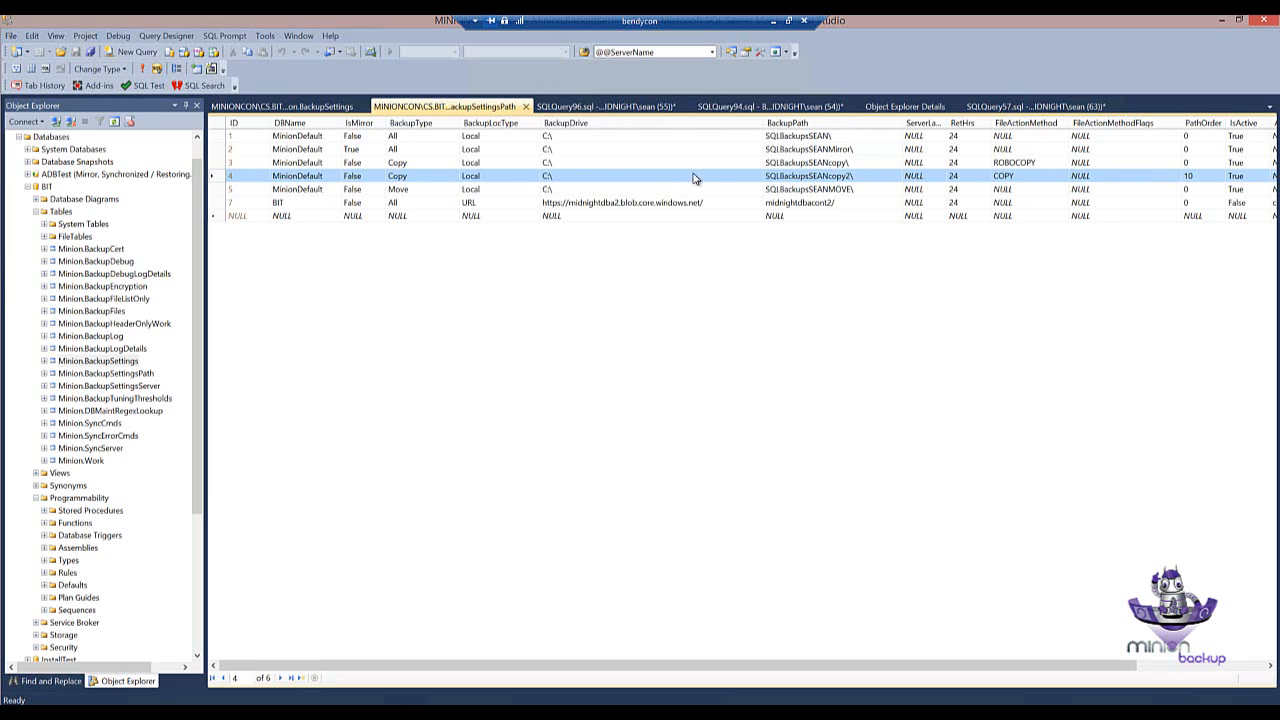
{"action": "left_click", "coordinate": [213, 162]}
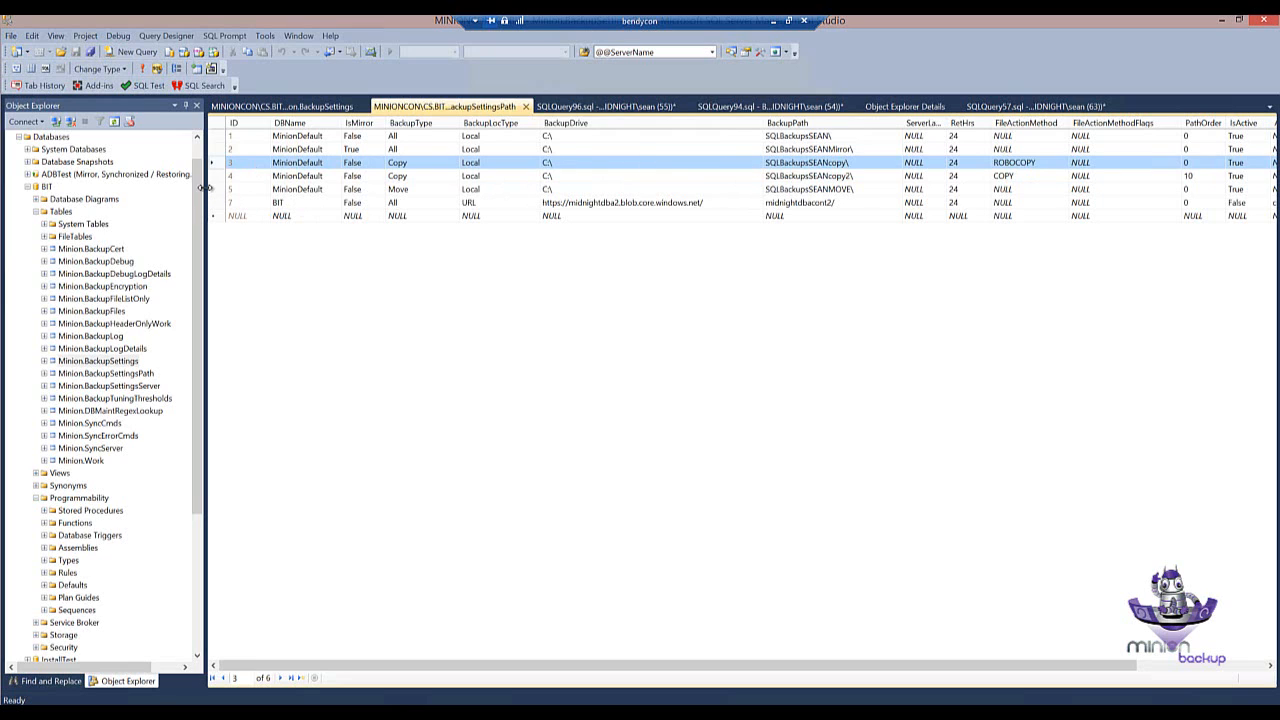
{"action": "left_click", "coordinate": [216, 190]}
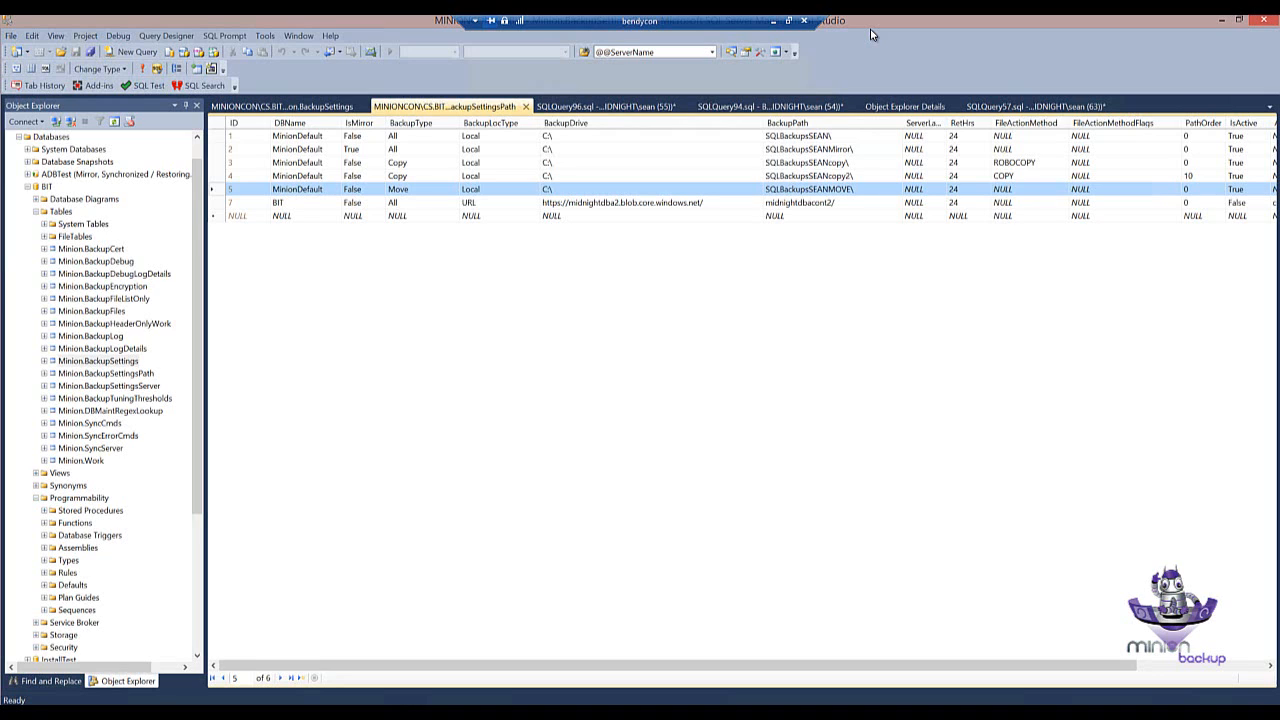
- Find the open query containing the log SELECT statements and execute only the one on Minion.BackupLogDetails ordered by ID desc
{"action": "left_click", "coordinate": [583, 111]}
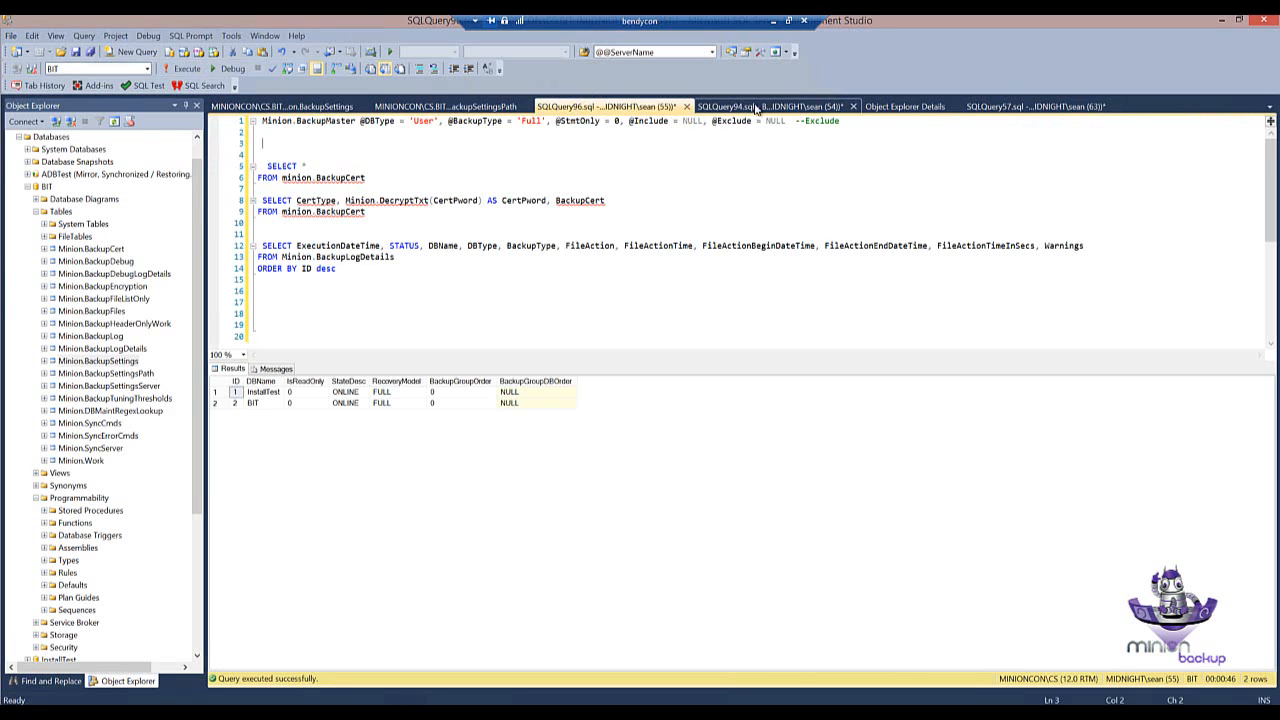
{"action": "left_click", "coordinate": [757, 108]}
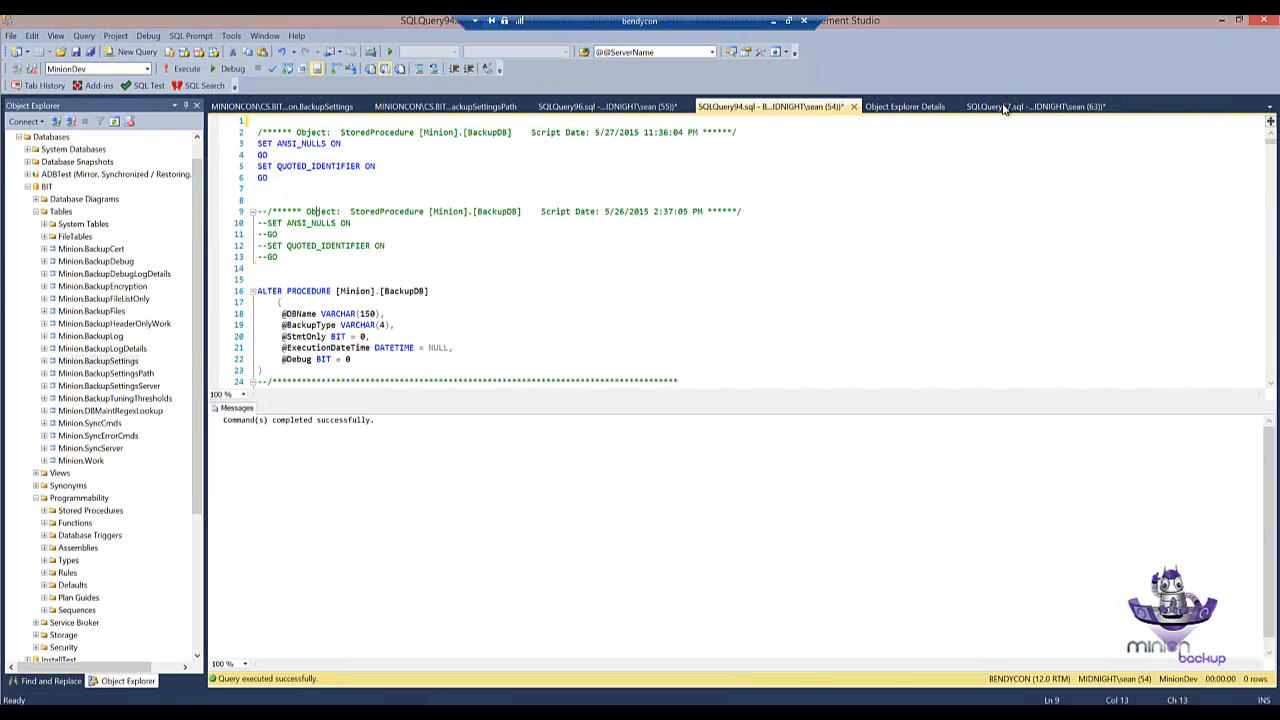
{"action": "left_click", "coordinate": [1003, 108]}
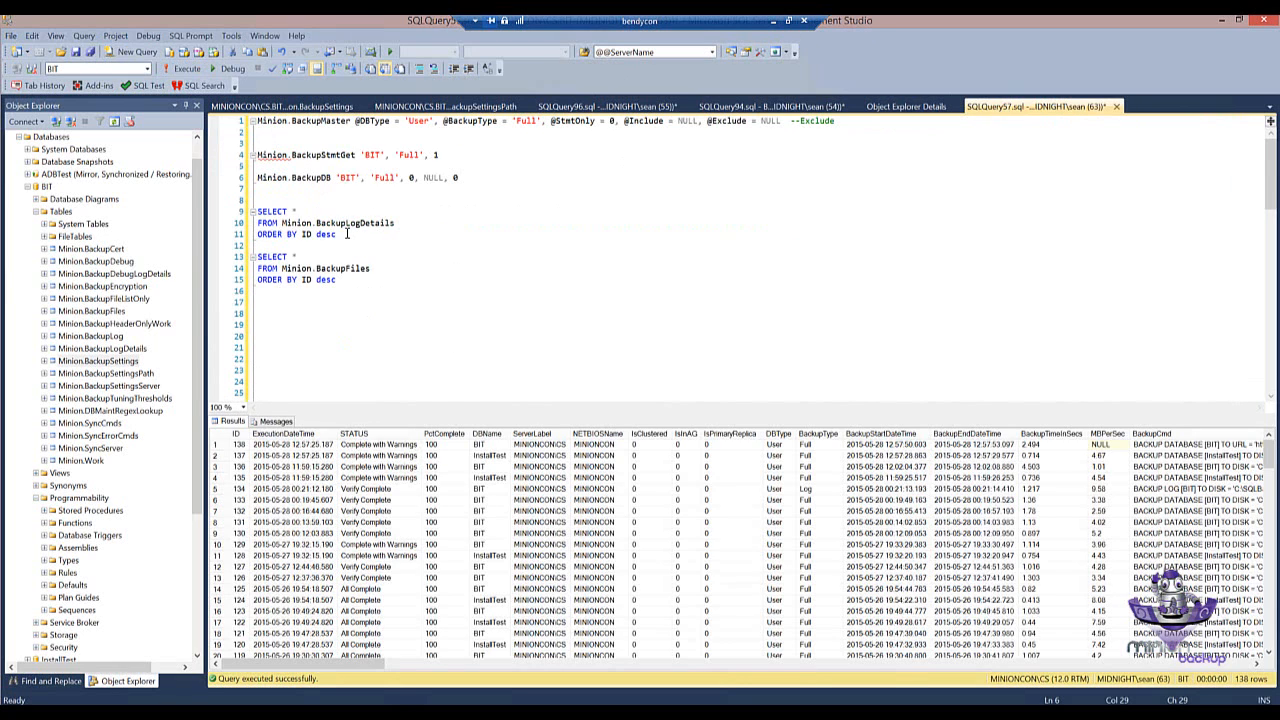
{"action": "left_click_drag", "start_coordinate": [348, 283], "coordinate": [245, 216]}
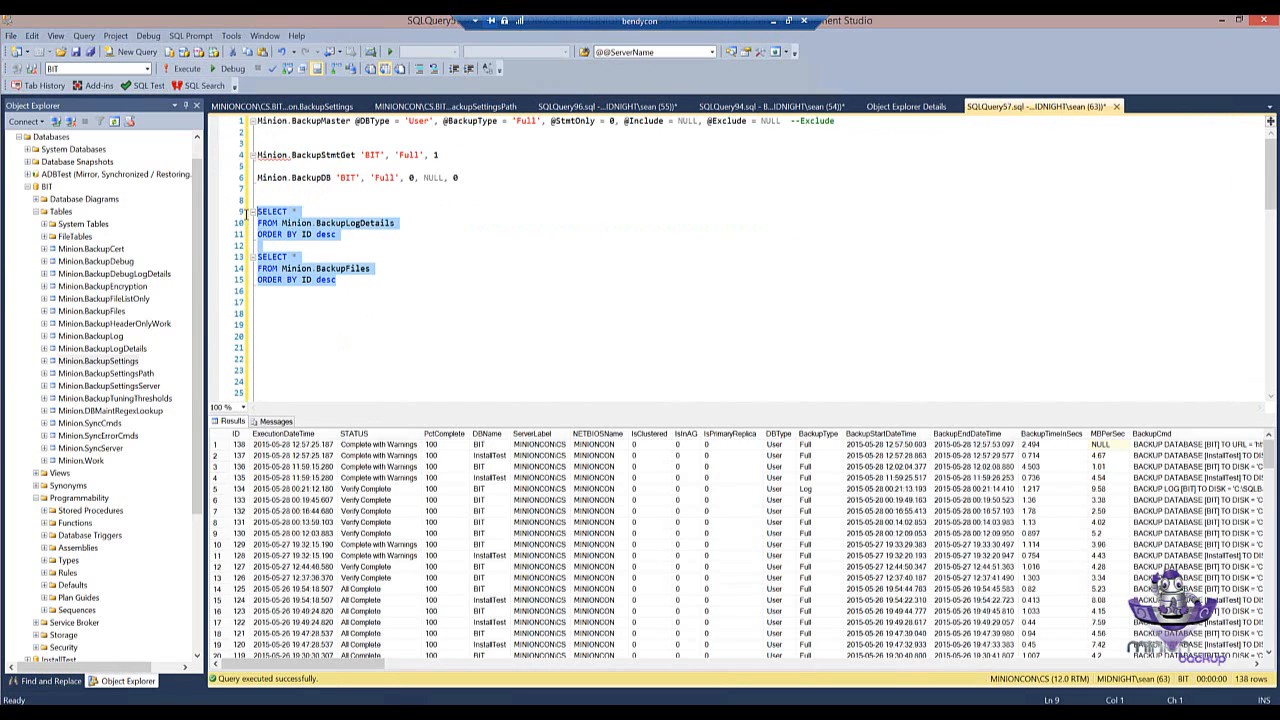
{"action": "left_click", "coordinate": [300, 213]}
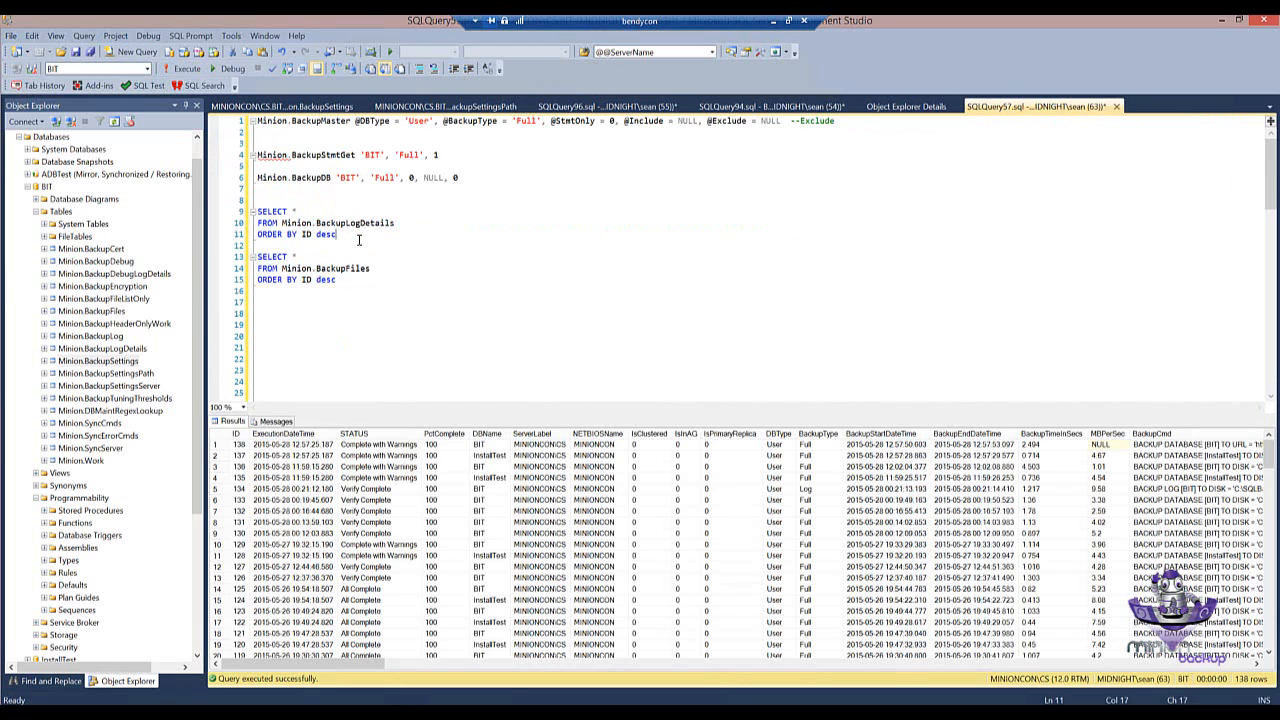
{"action": "left_click_drag", "start_coordinate": [359, 240], "coordinate": [255, 212]}
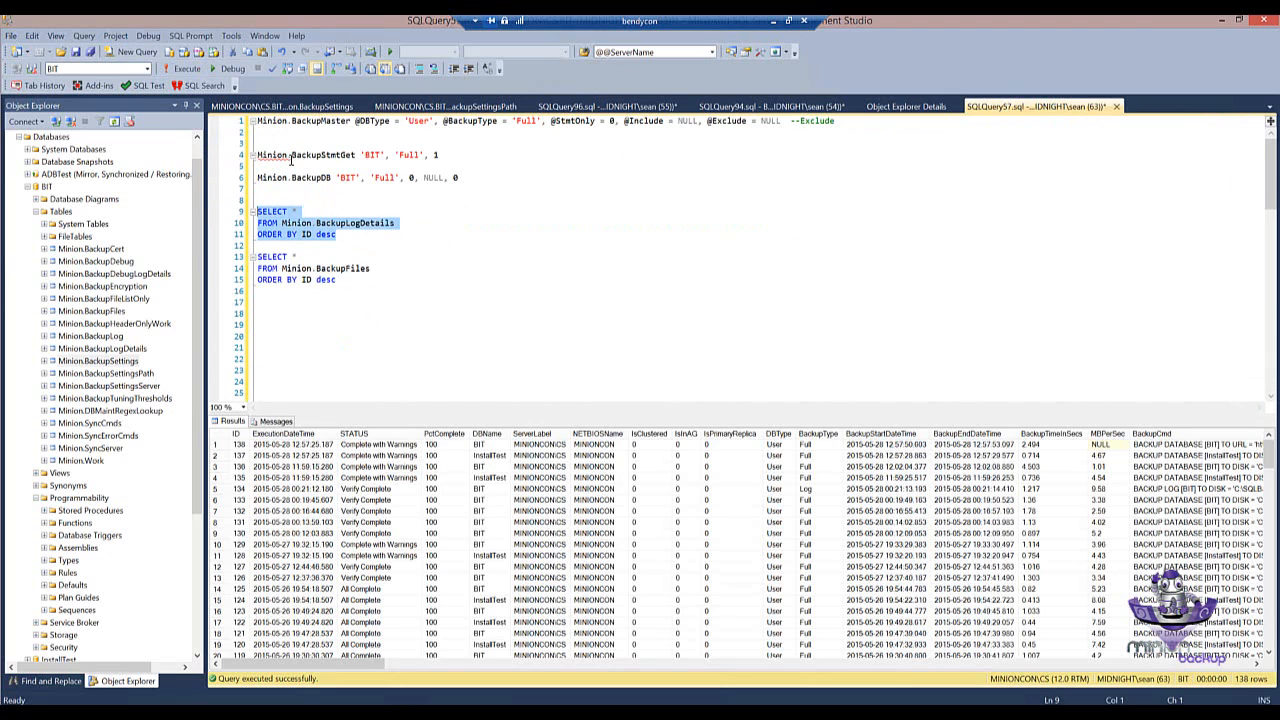
{"action": "scroll", "coordinate": [291, 160], "scroll_direction": "down", "scroll_amount": 1}
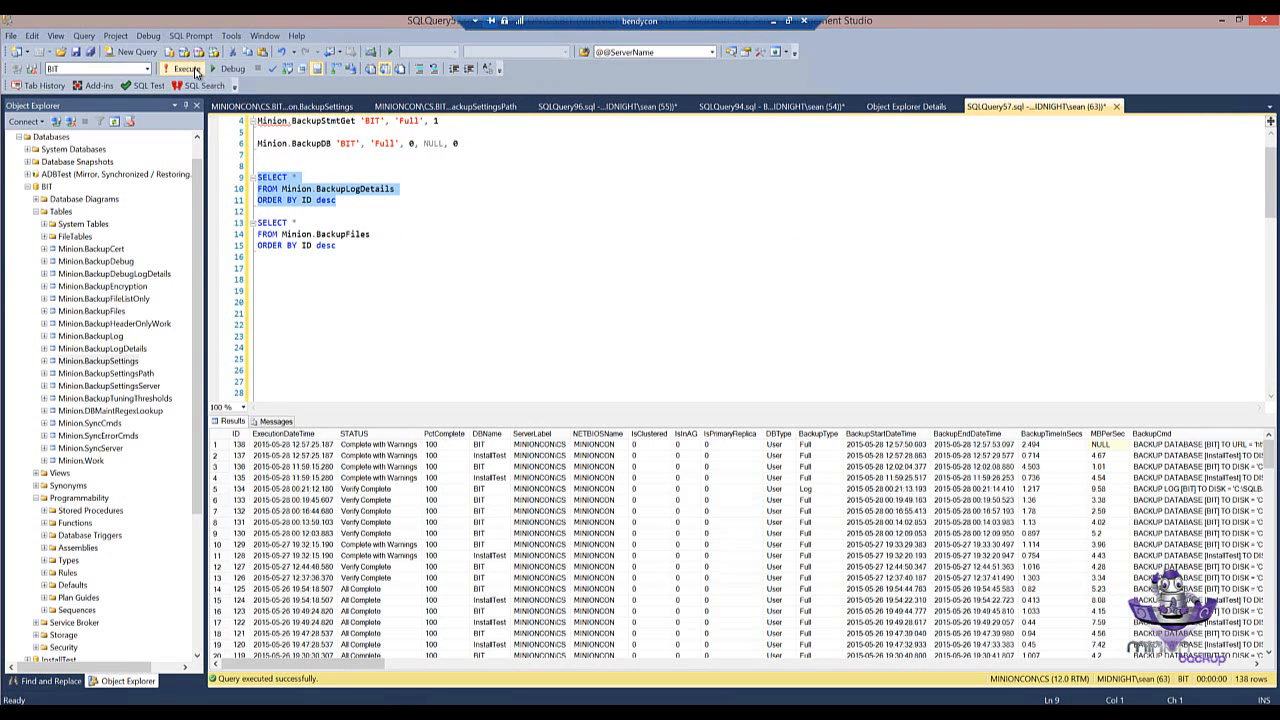
{"action": "left_click", "coordinate": [188, 69]}
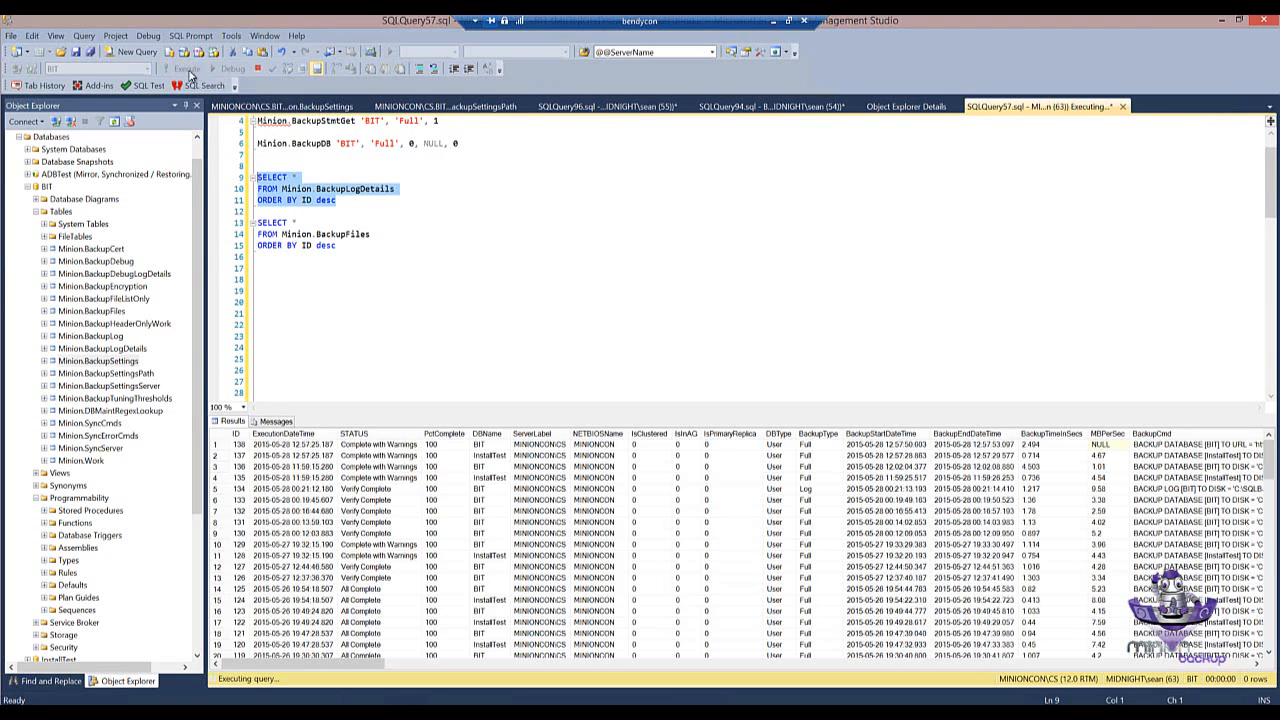
- Examine the Warnings column for the newest backup log entry in the query results
{"action": "left_click", "coordinate": [215, 444]}
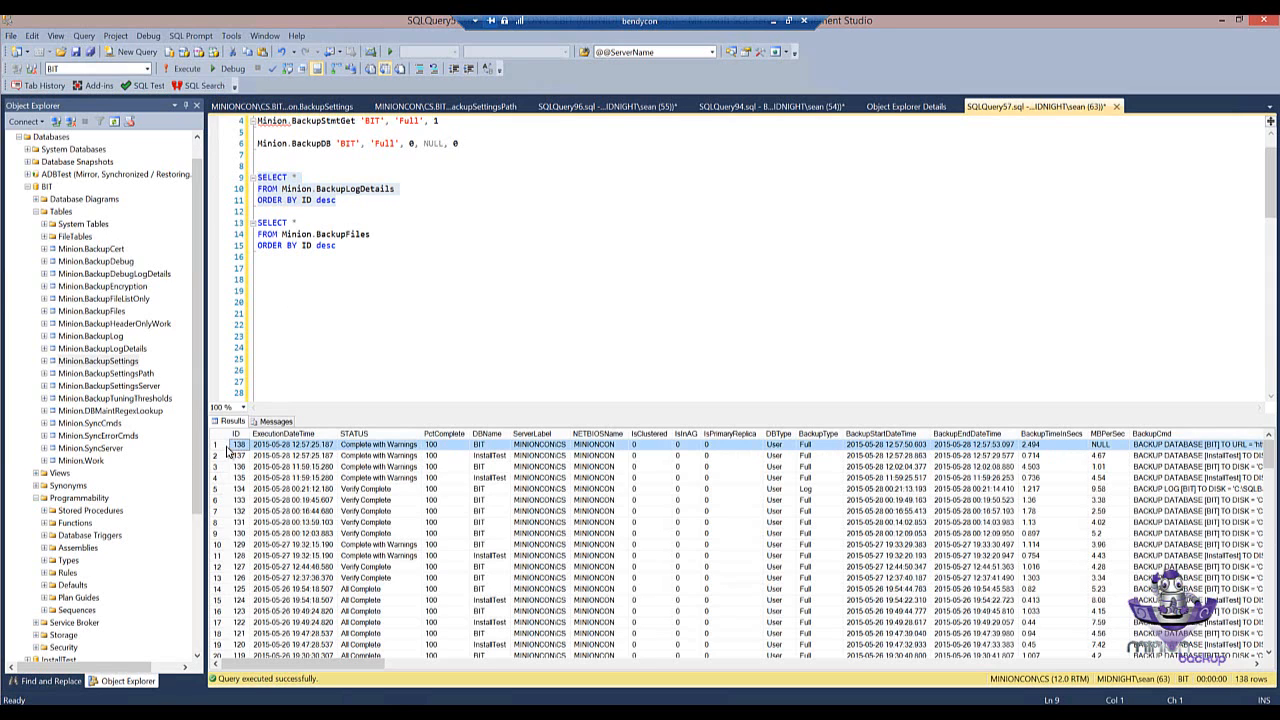
{"action": "left_click_drag", "start_coordinate": [294, 668], "coordinate": [1210, 697]}
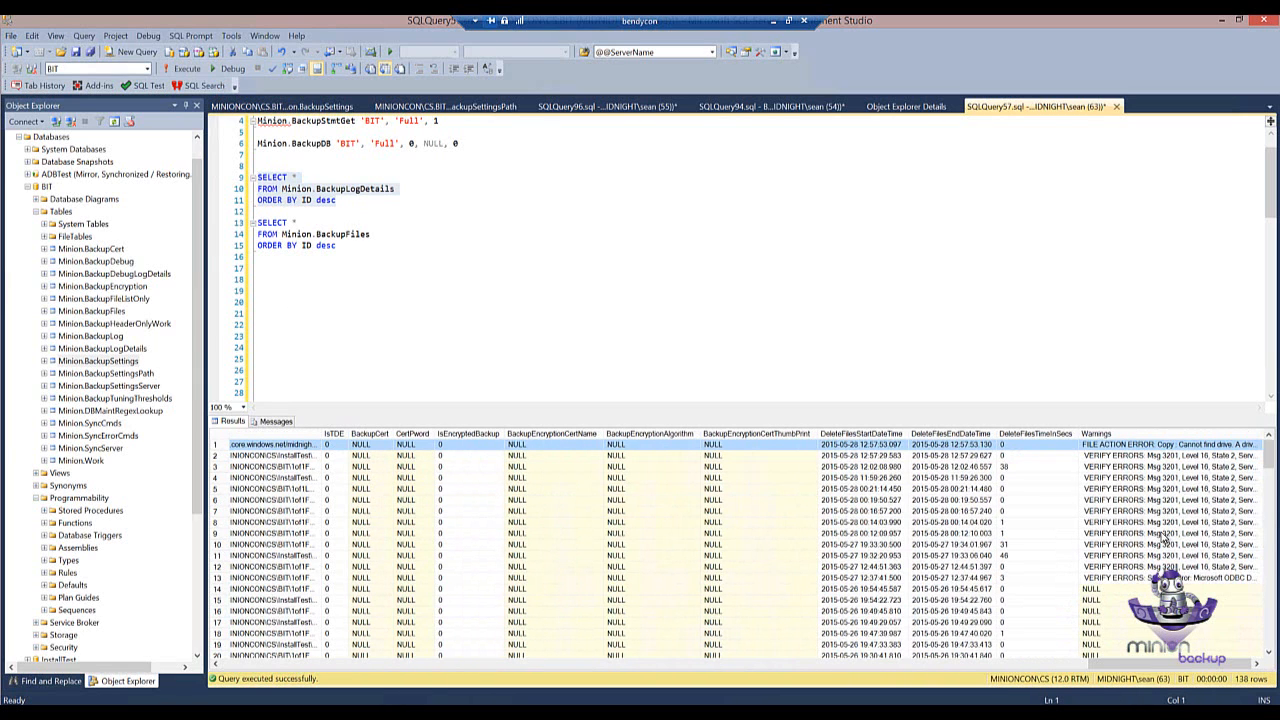
{"action": "left_click", "coordinate": [1124, 456]}
{"action": "left_click", "coordinate": [1122, 447]}
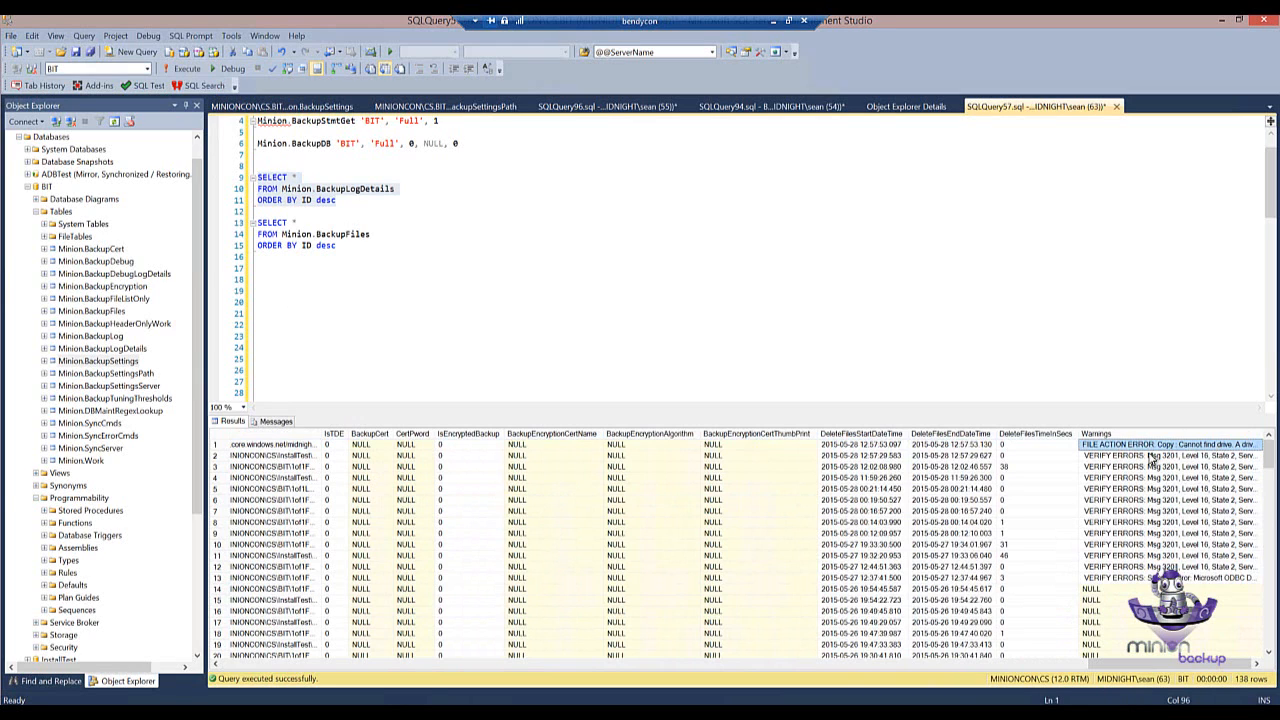
- Paste the second log entry's verify warning into an empty line of the query to read it in full, and delete the pasted line
{"action": "left_click", "coordinate": [1150, 456]}
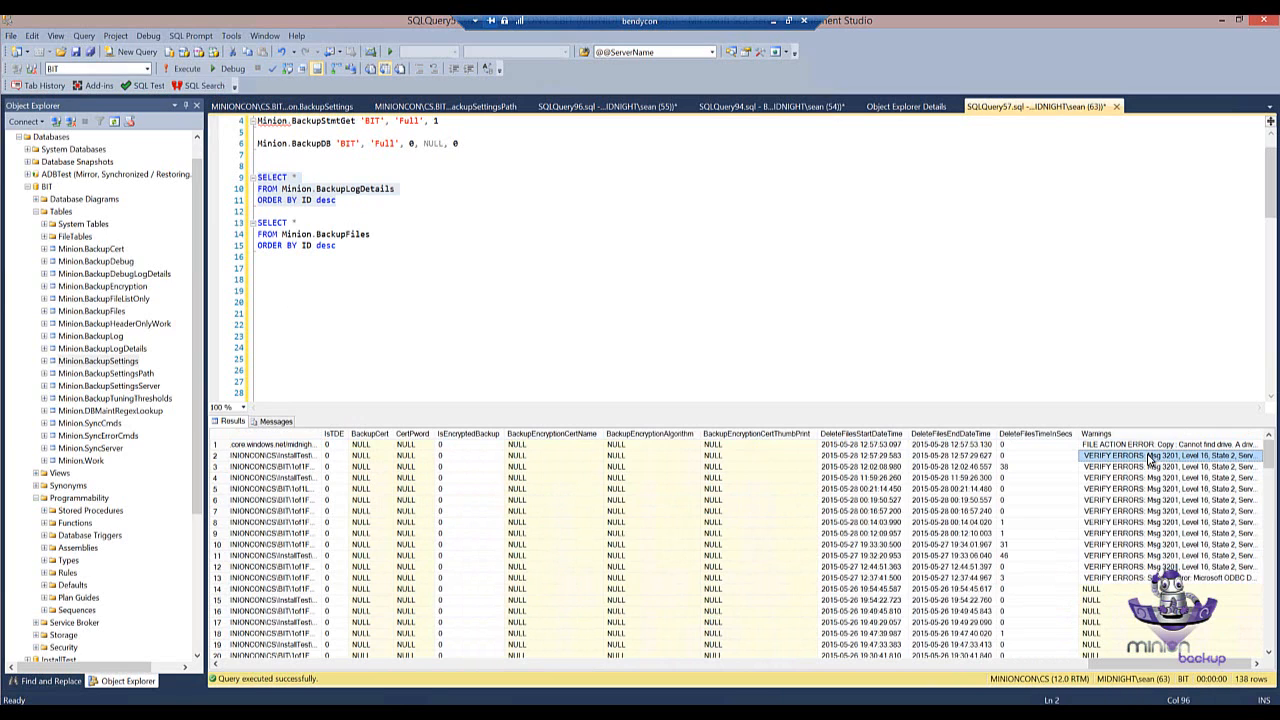
{"action": "left_click", "coordinate": [278, 291]}
{"action": "key", "text": "ctrl+v"}
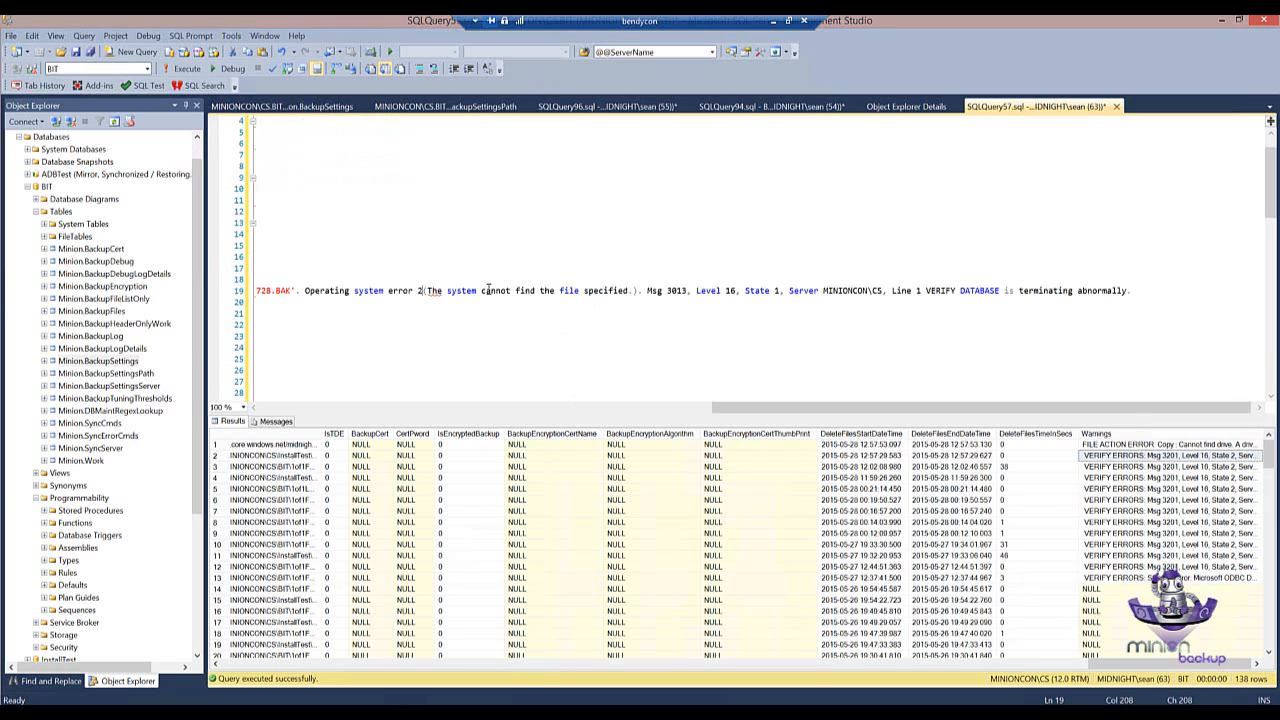
{"action": "left_click_drag", "start_coordinate": [424, 290], "coordinate": [638, 290]}
{"action": "left_click", "coordinate": [636, 290]}
{"action": "left_click_drag", "start_coordinate": [733, 408], "coordinate": [279, 408]}
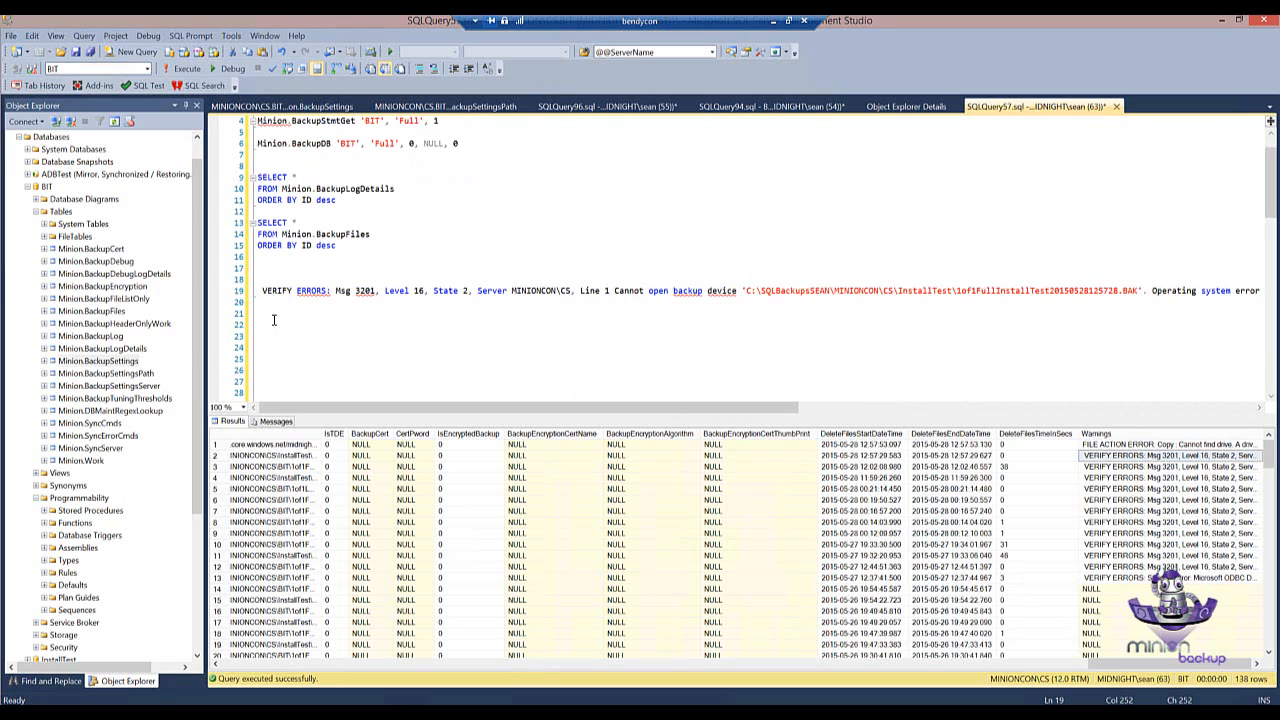
{"action": "left_click", "coordinate": [252, 291]}
{"action": "key", "text": "Delete"}
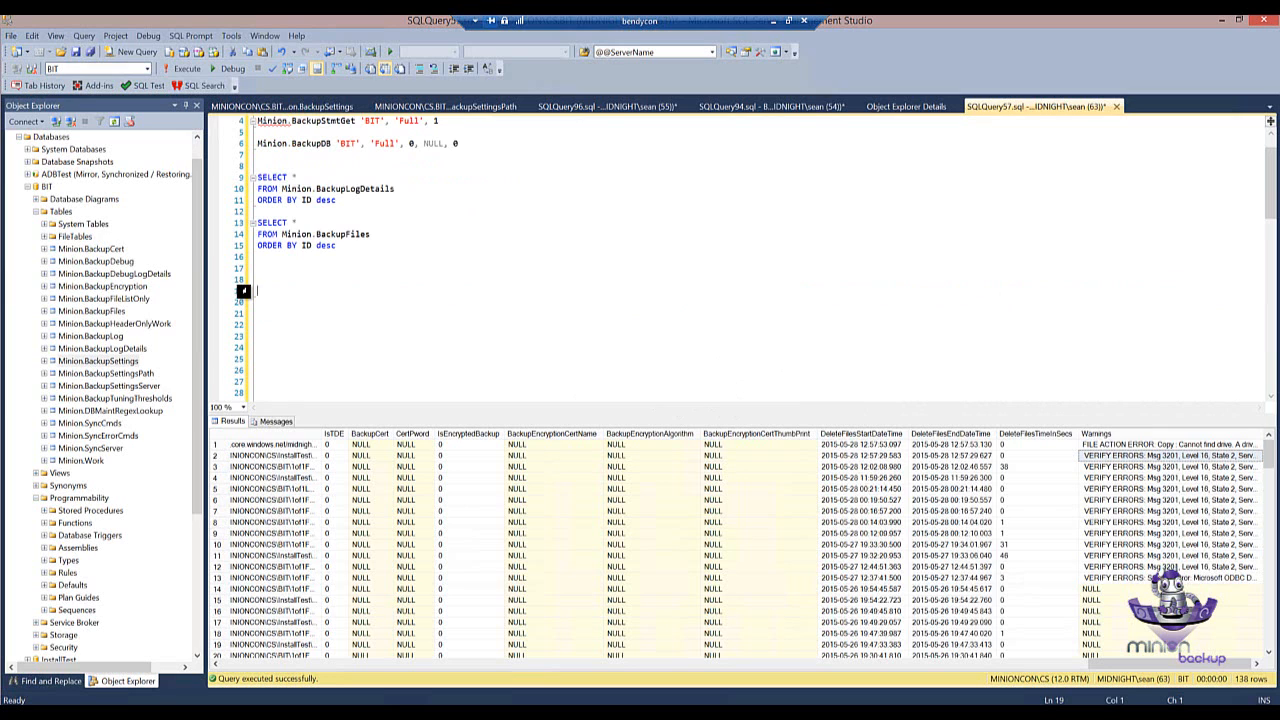
- Switch to the minioncon remote desktop to view the C: drive folders, and return to the local query window
{"action": "left_click", "coordinate": [731, 112]}
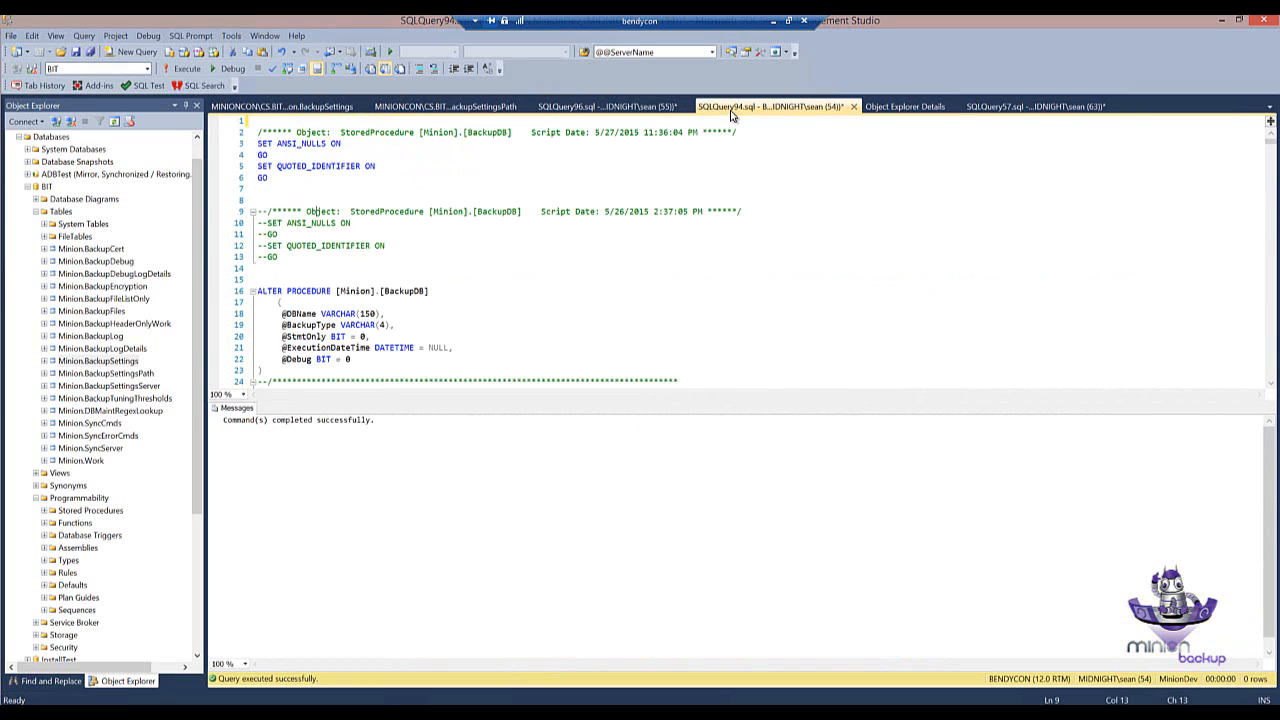
{"action": "left_click", "coordinate": [1000, 108]}
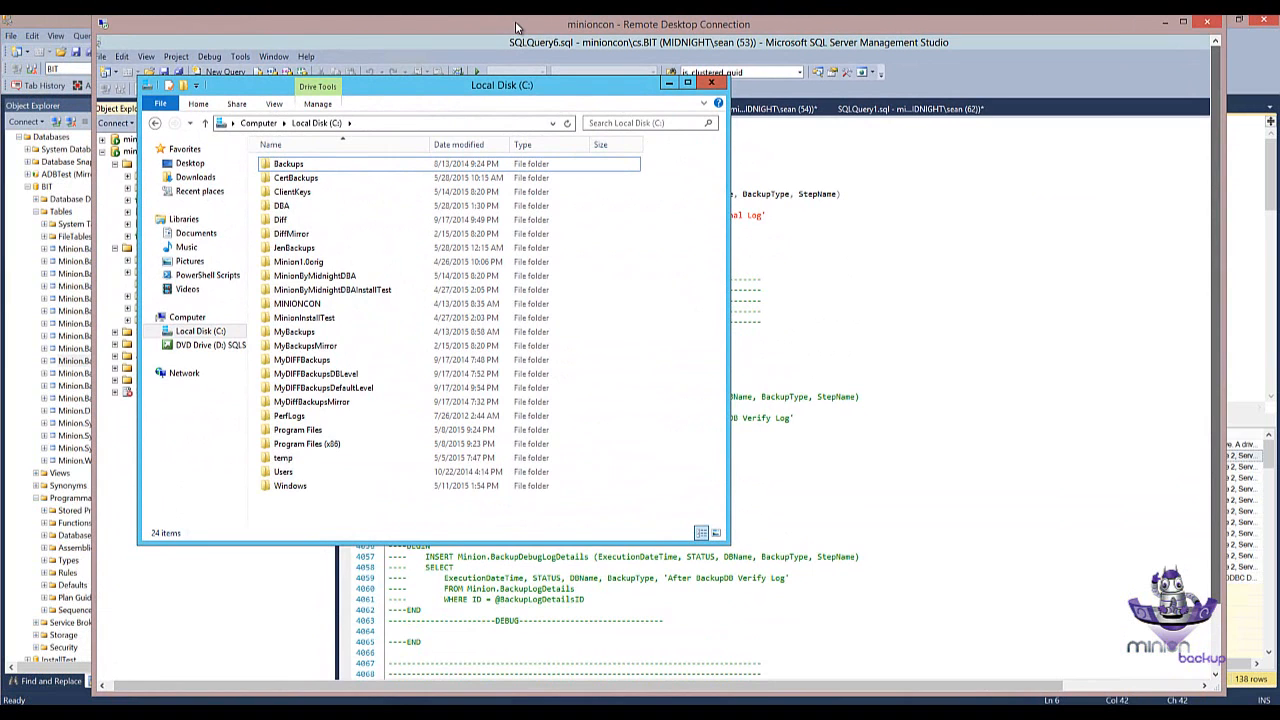
{"action": "left_click_drag", "start_coordinate": [488, 86], "coordinate": [616, 82]}
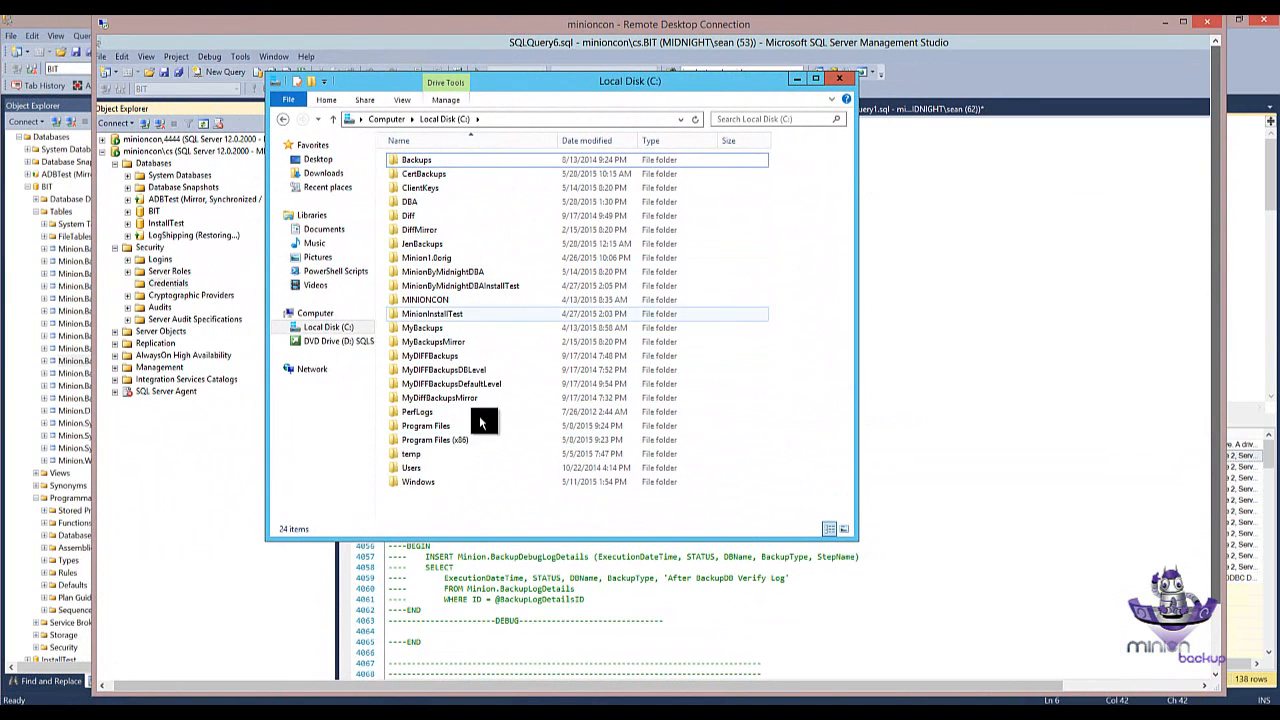
{"action": "left_click", "coordinate": [333, 45]}
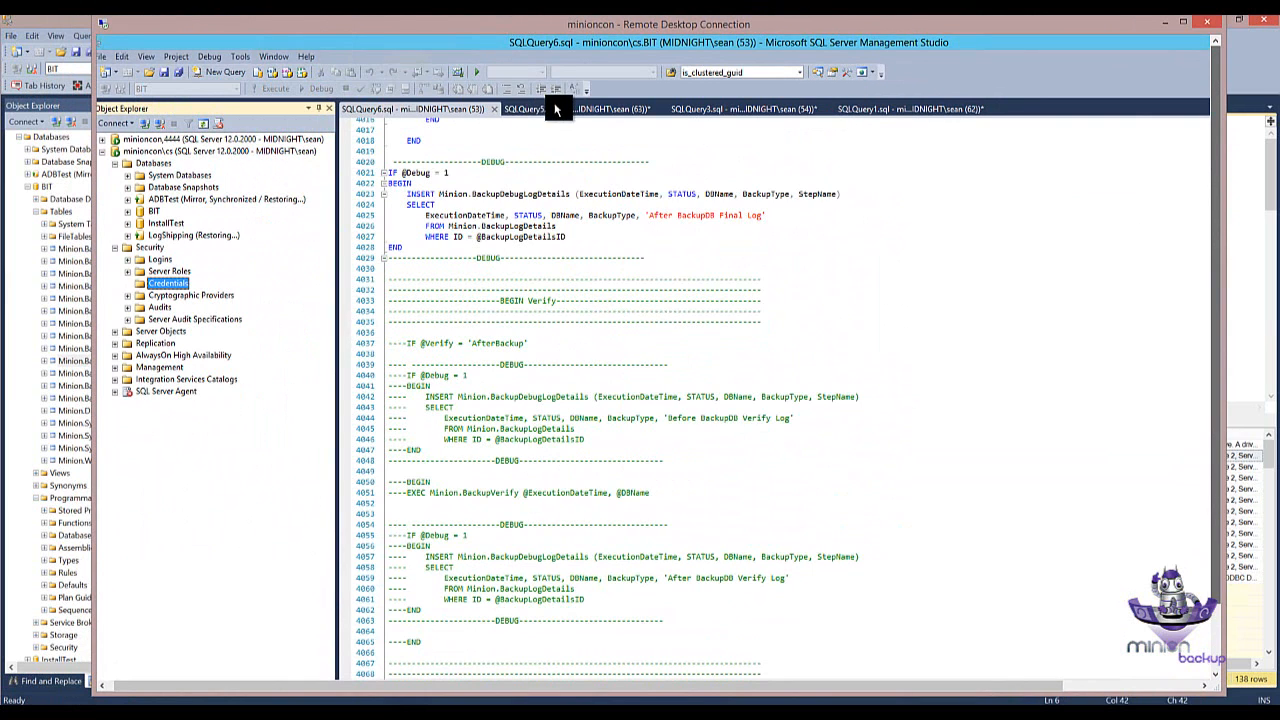
{"action": "left_click", "coordinate": [72, 24]}
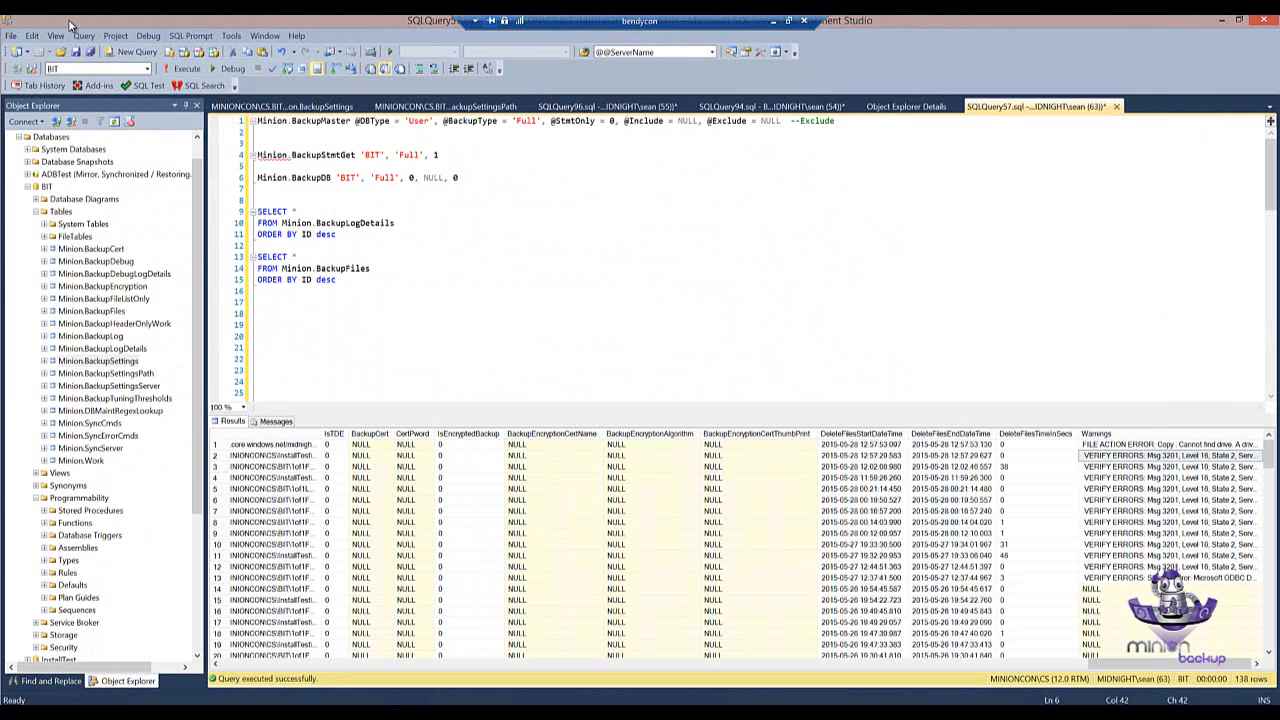
- Check the Minion.BackupSettingsPath data, and switch to the minioncon remote desktop to view the C: drive folders in File Explorer
{"action": "left_click", "coordinate": [400, 107]}
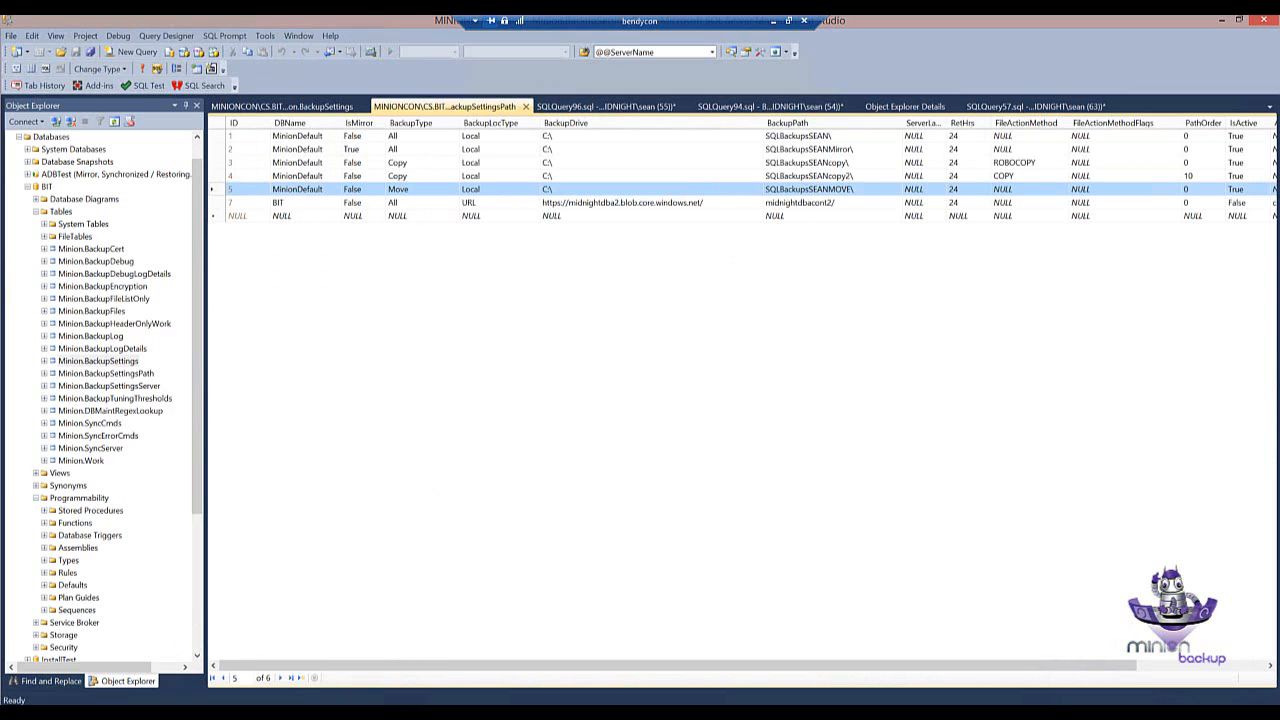
{"action": "key", "text": "alt+Tab"}
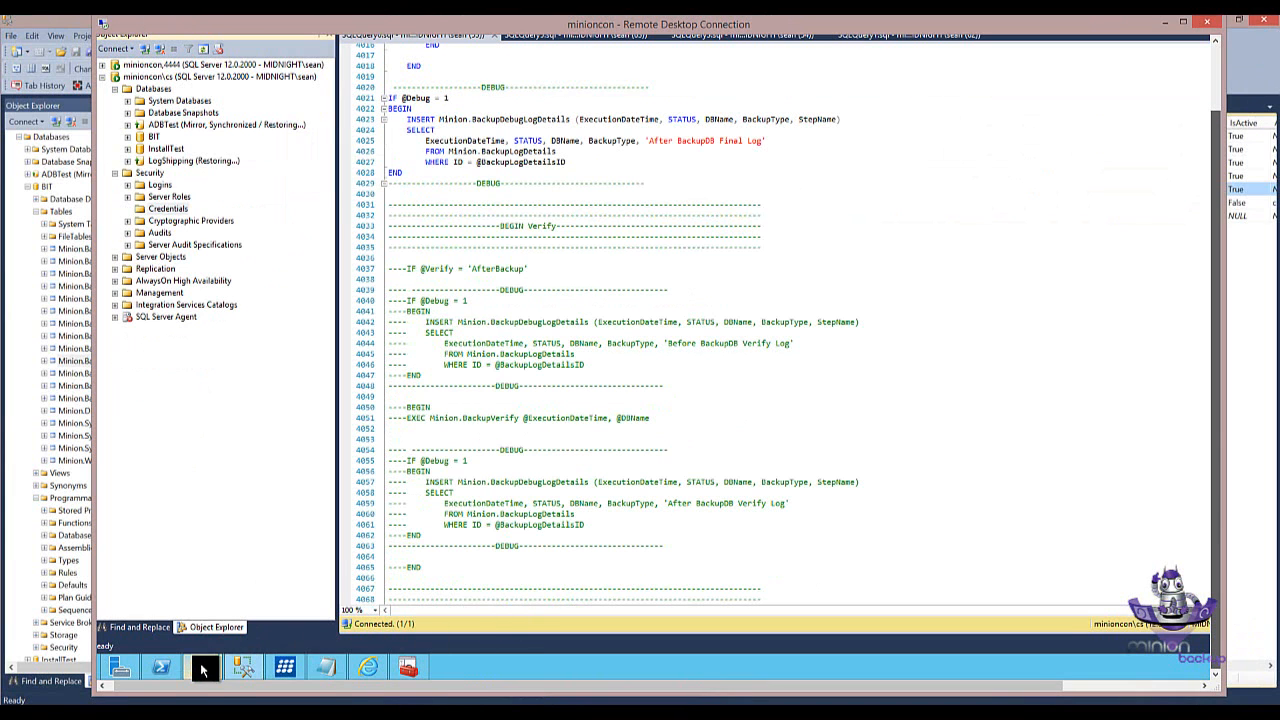
{"action": "mouse_move", "coordinate": [203, 660]}
{"action": "left_click", "coordinate": [193, 622]}
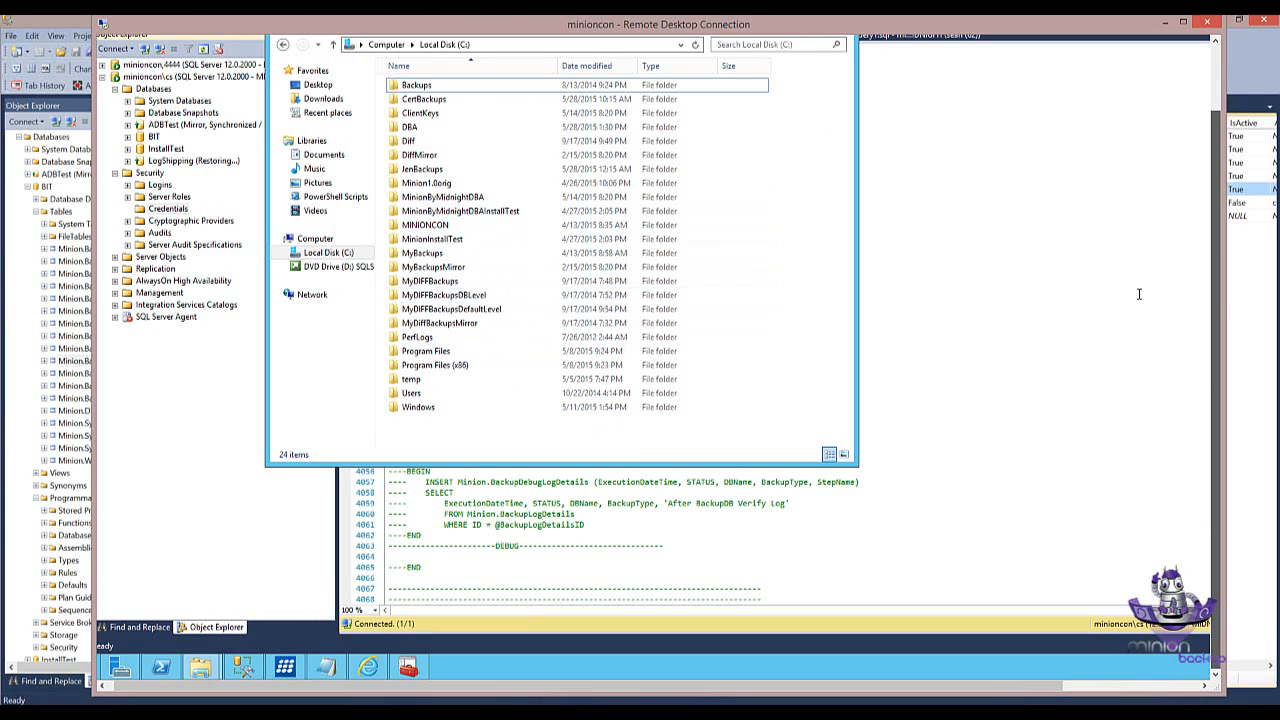
{"action": "left_click_drag", "start_coordinate": [1212, 290], "coordinate": [1212, 250]}
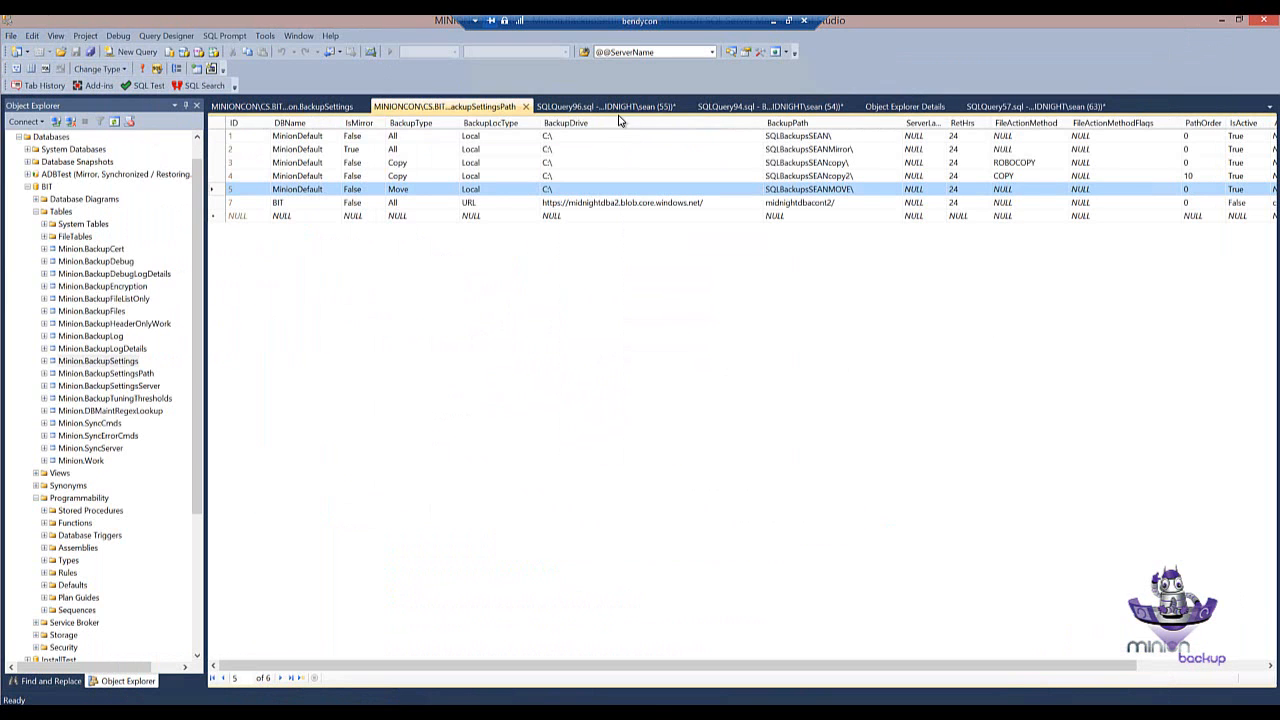
- Run the Minion.BackupMaster statement for full backups of the user databases from the SQLQuery57 query
{"action": "left_click", "coordinate": [1003, 109]}
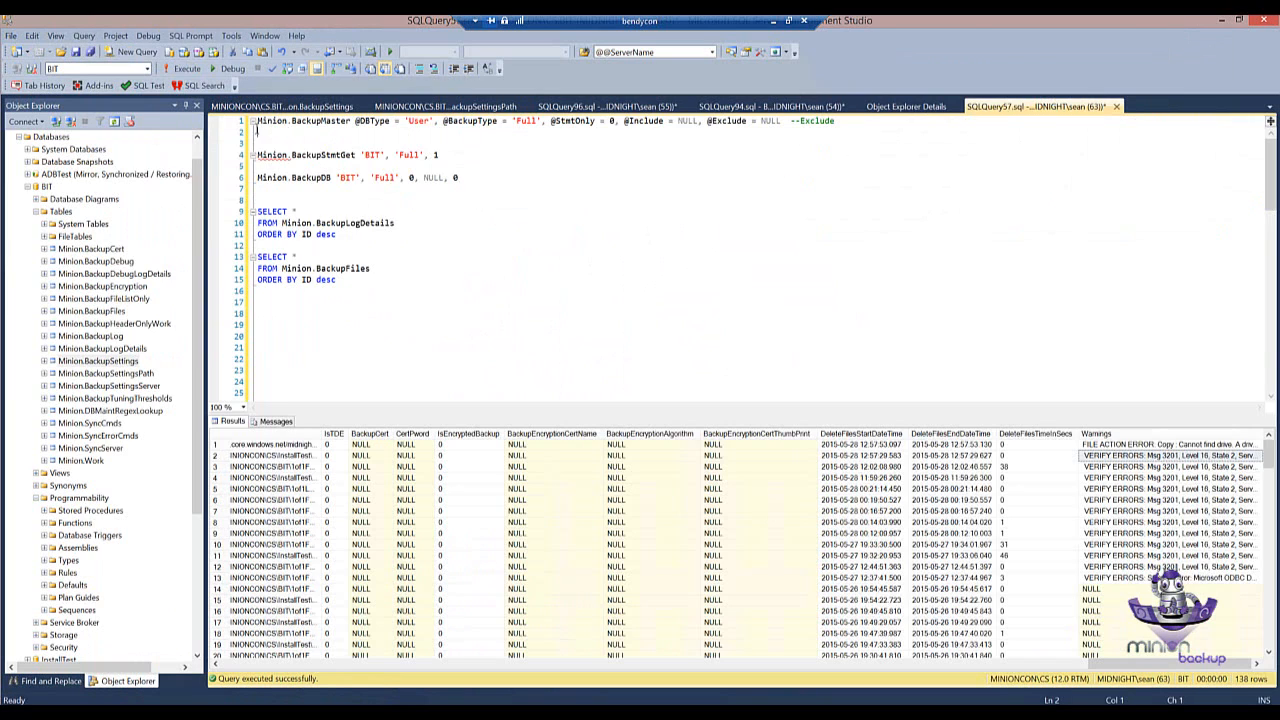
{"action": "left_click", "coordinate": [230, 121]}
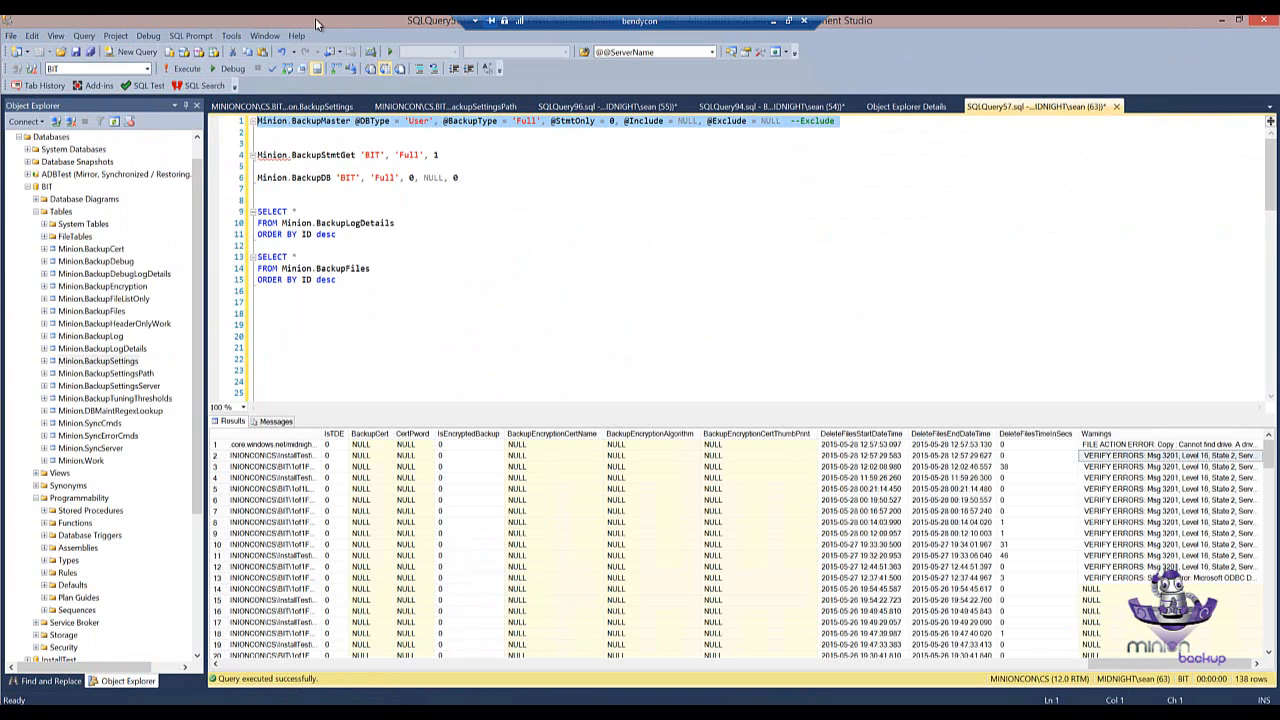
{"action": "left_click", "coordinate": [187, 68]}
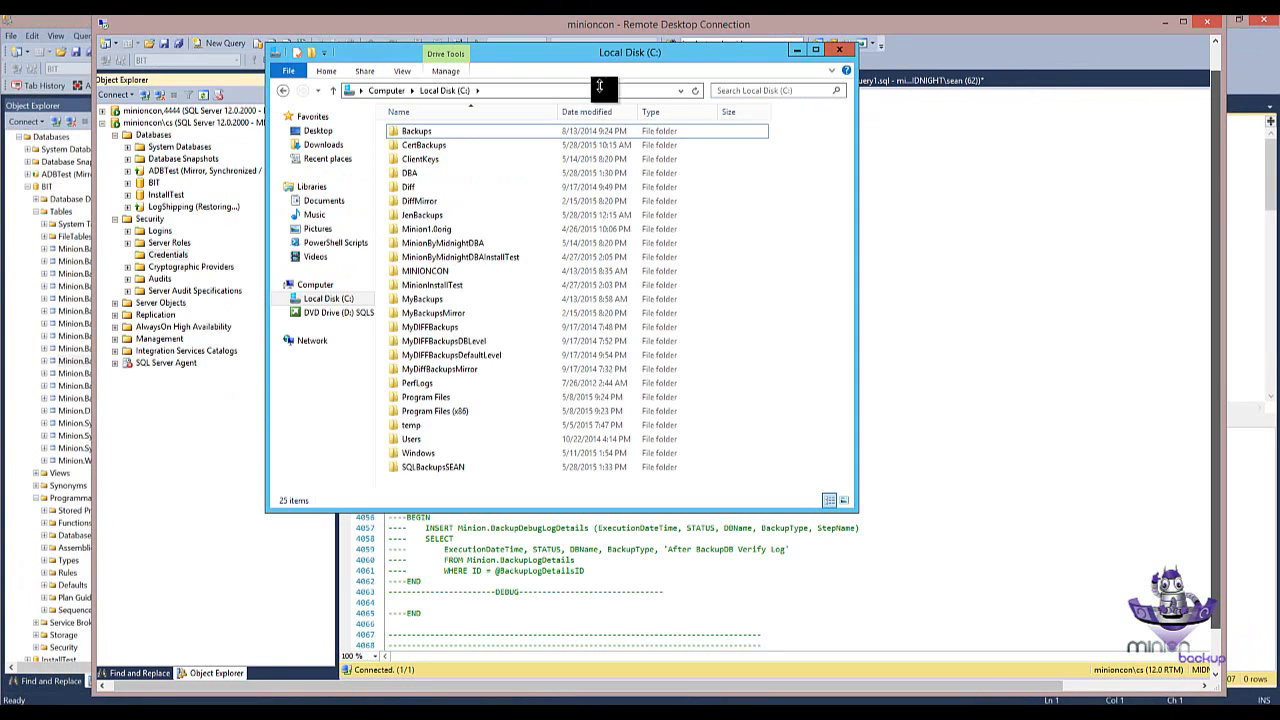
- Check the minioncon remote desktop's C: drive for the backup, copy and move folders, and return to the local query window
{"action": "left_click", "coordinate": [750, 210]}
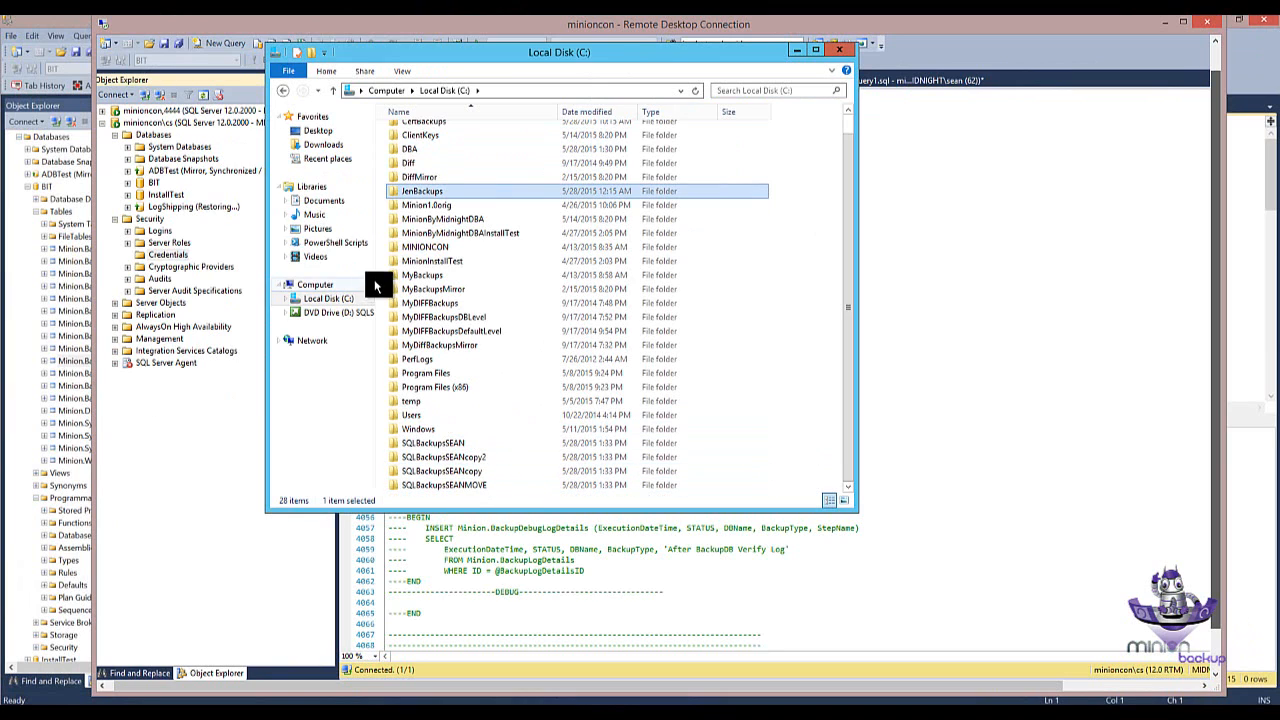
{"action": "left_click_drag", "start_coordinate": [322, 30], "coordinate": [363, 34]}
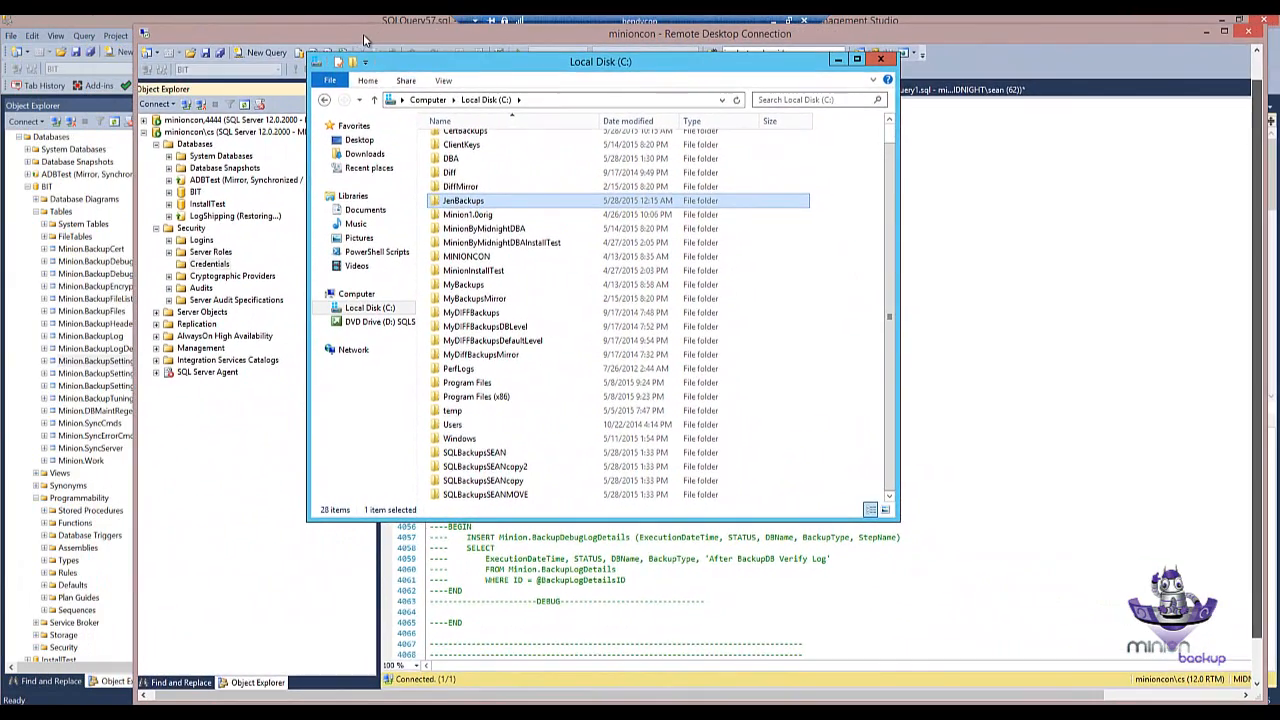
{"action": "left_click", "coordinate": [108, 22]}
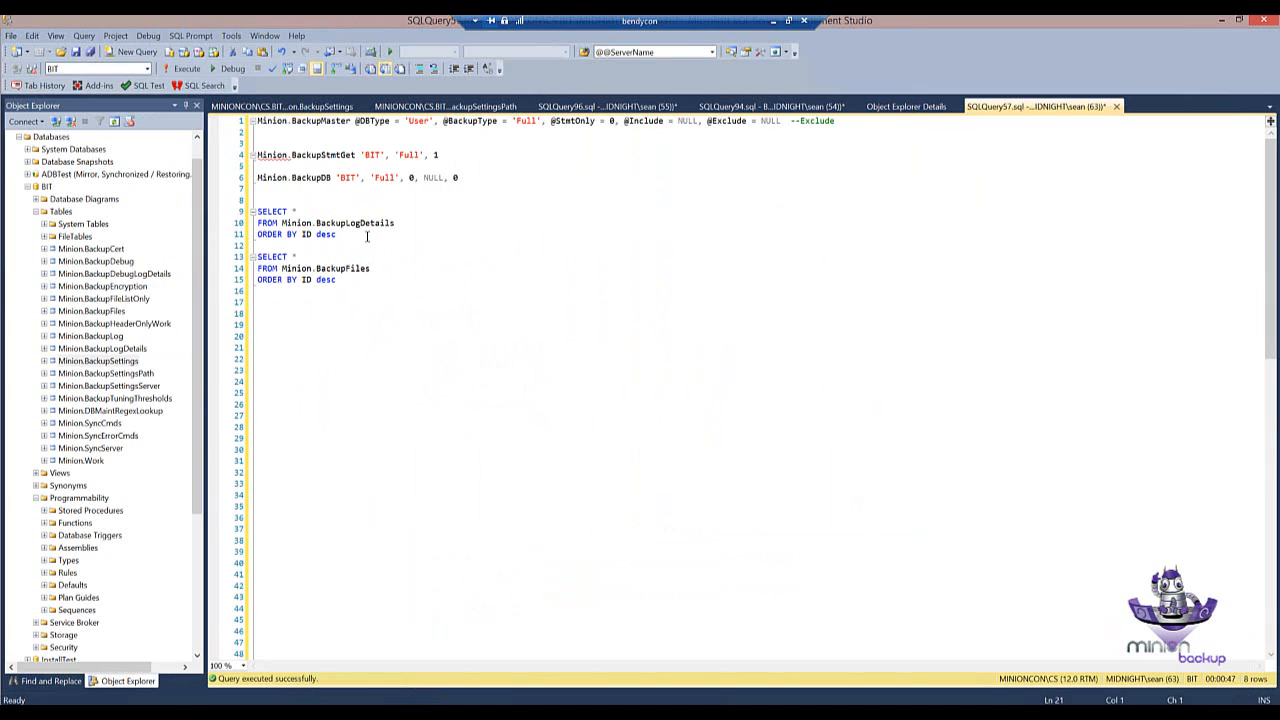
- Query Minion.BackupLogDetails in descending ID order and check the status and warnings of the two newest entries
{"action": "left_click_drag", "start_coordinate": [366, 234], "coordinate": [254, 215]}
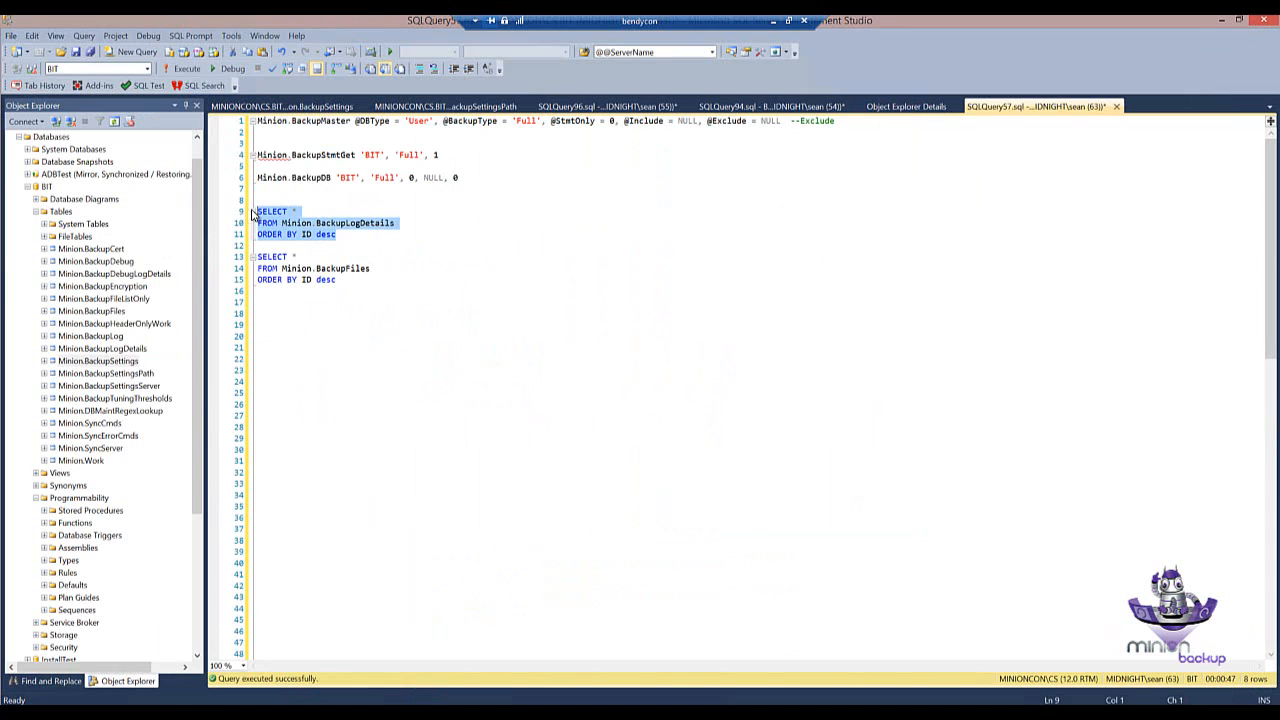
{"action": "left_click", "coordinate": [182, 68]}
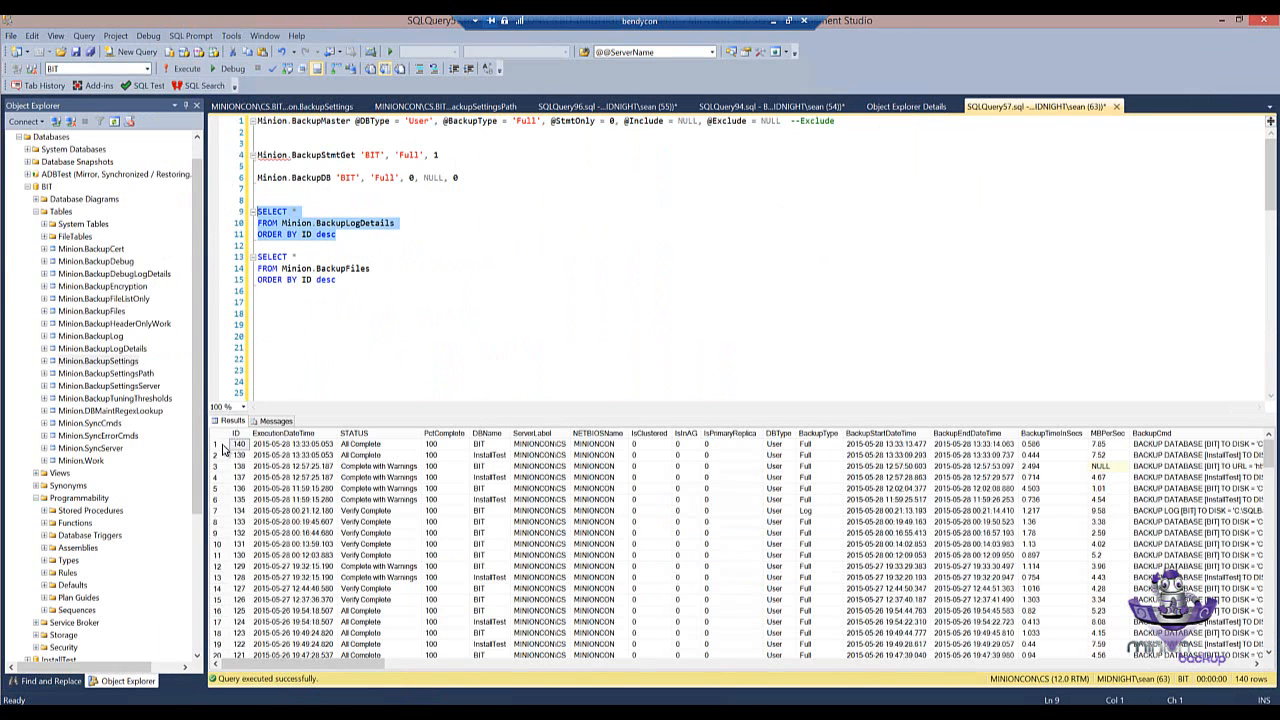
{"action": "left_click", "coordinate": [219, 445]}
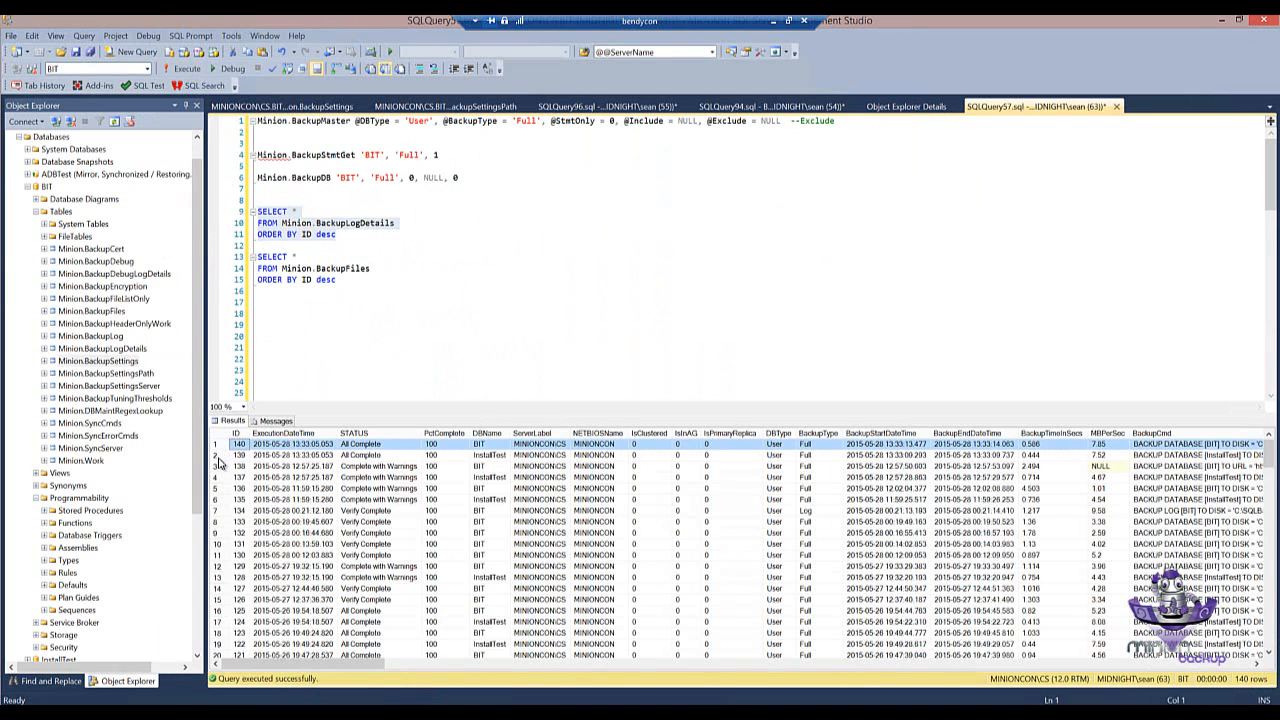
{"action": "left_click", "coordinate": [220, 456]}
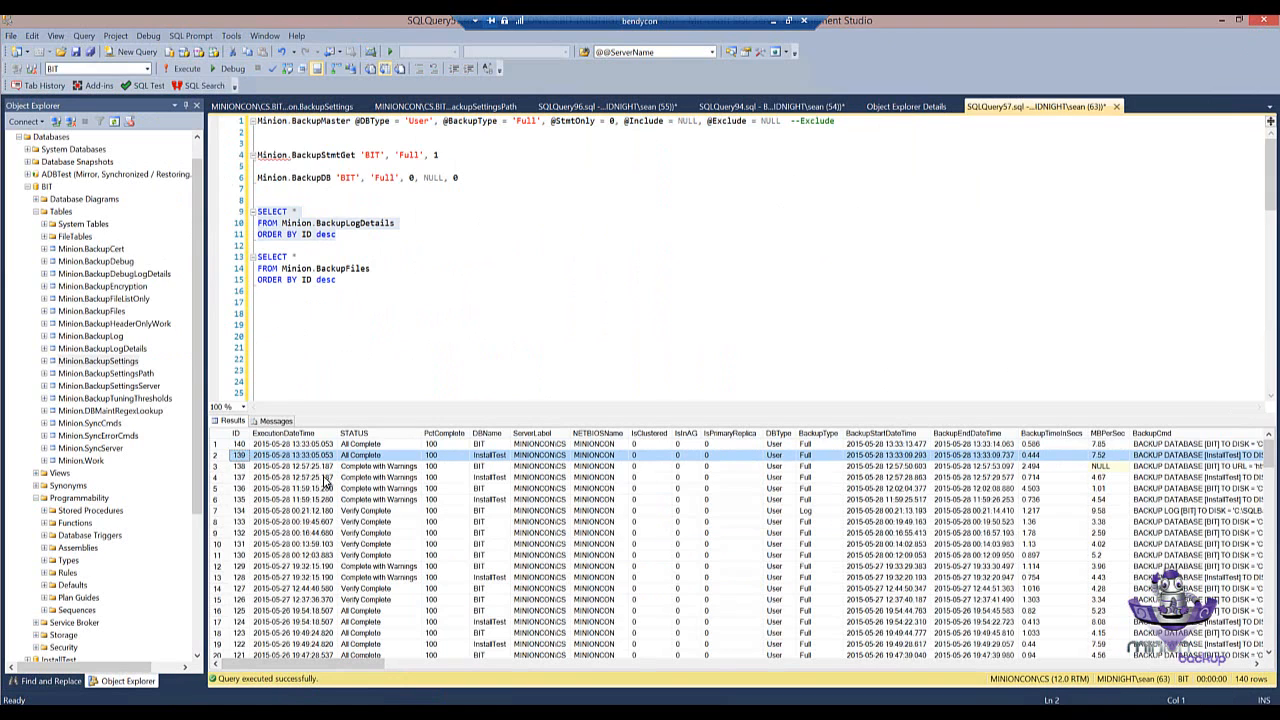
{"action": "left_click_drag", "start_coordinate": [322, 664], "coordinate": [1225, 670]}
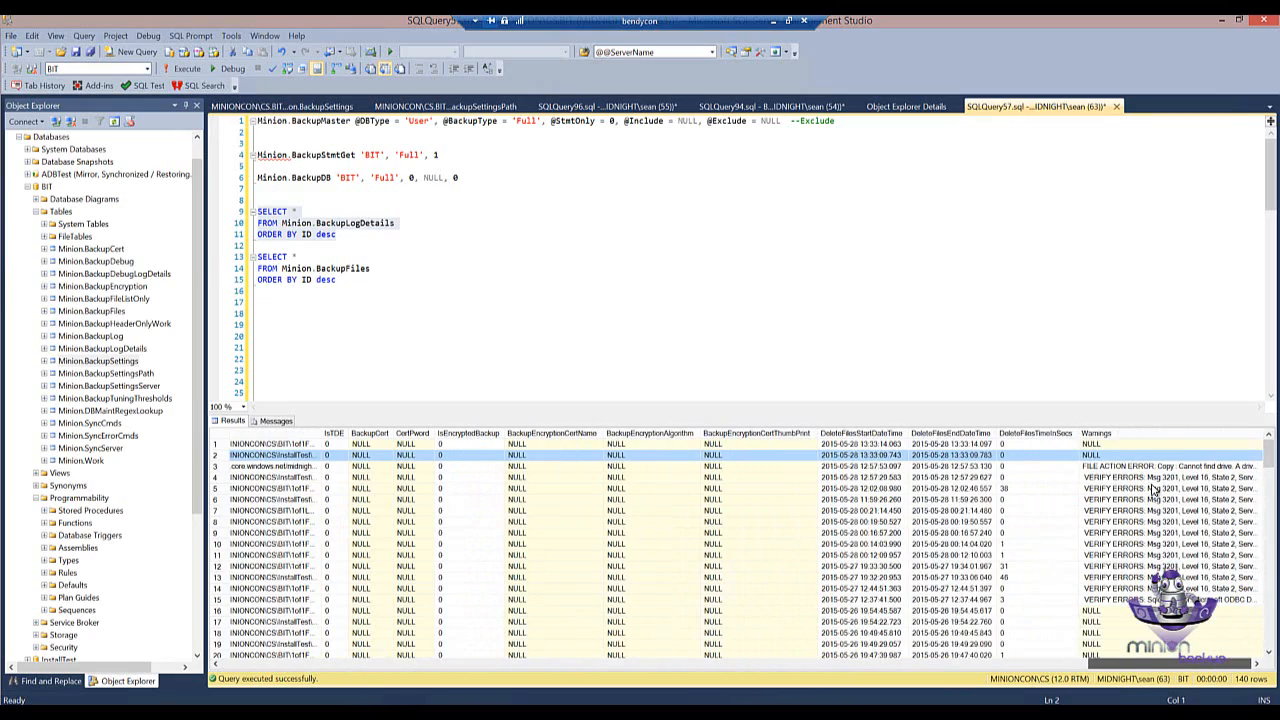
{"action": "left_click_drag", "start_coordinate": [1148, 666], "coordinate": [300, 666]}
{"action": "left_click", "coordinate": [284, 195]}
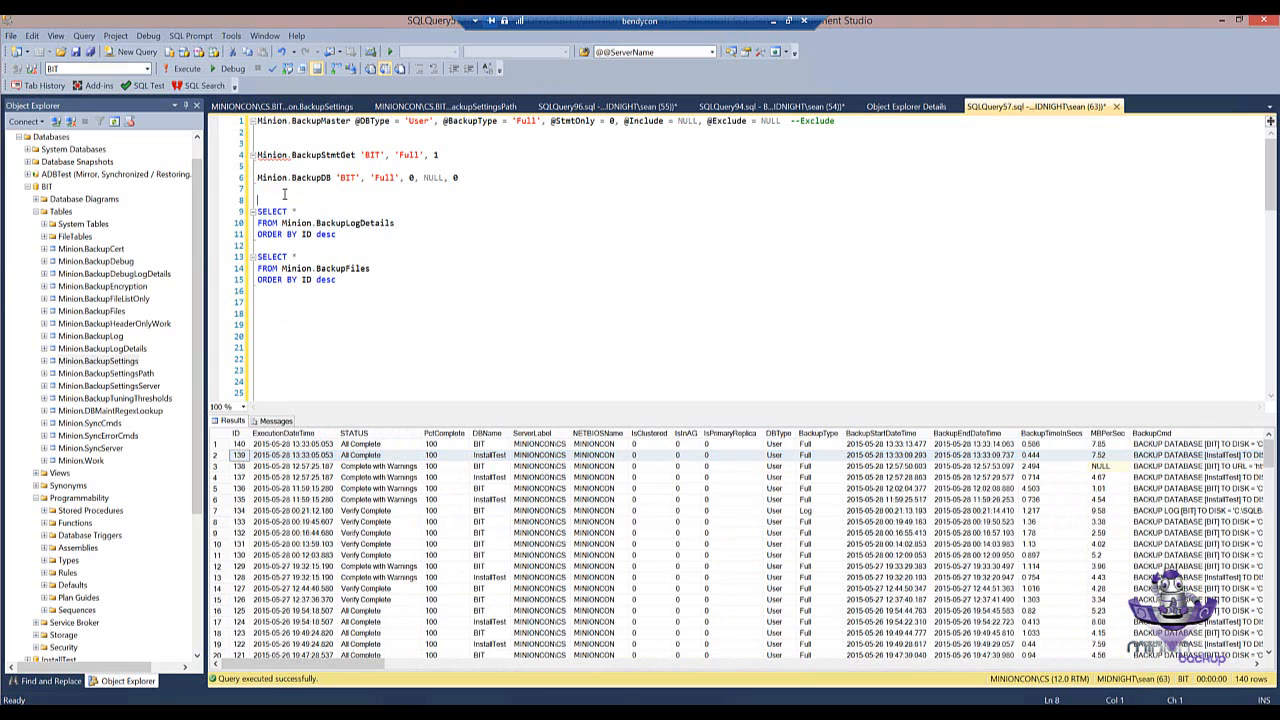
- Check the FileAction and FileActionTime values in the Minion.BackupSettings data
{"action": "left_click", "coordinate": [335, 107]}
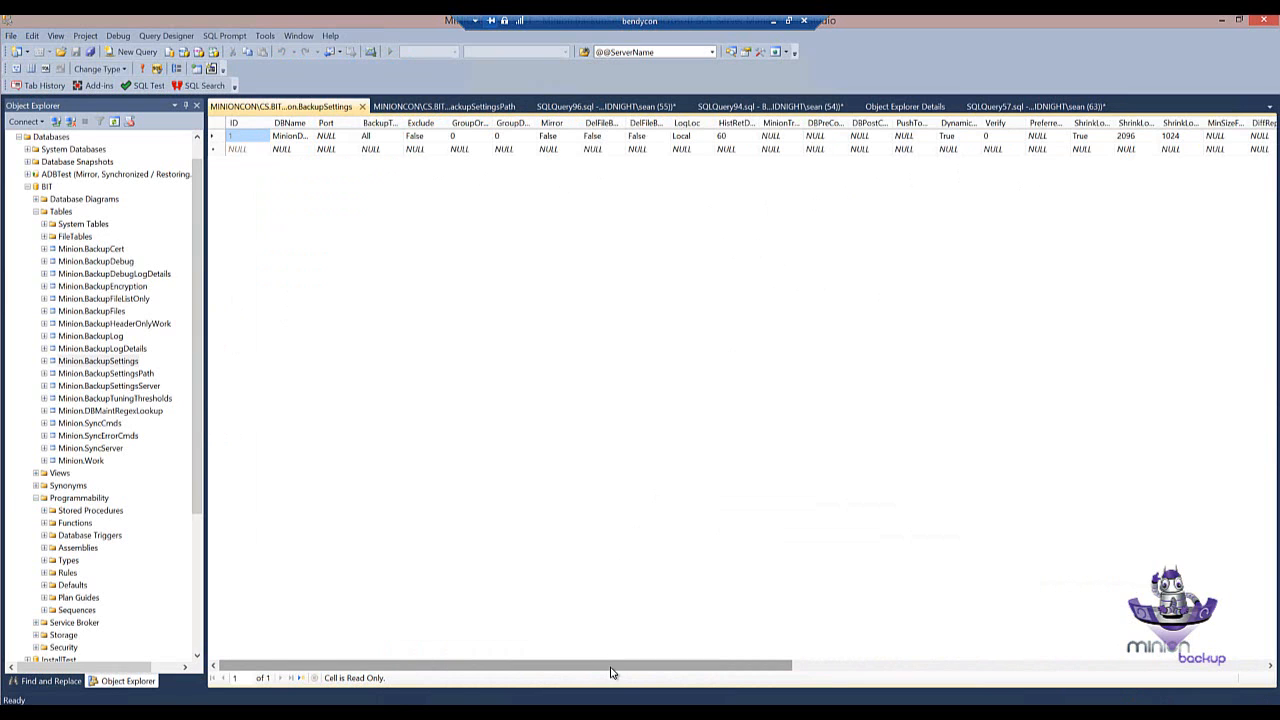
{"action": "left_click_drag", "start_coordinate": [616, 668], "coordinate": [763, 643]}
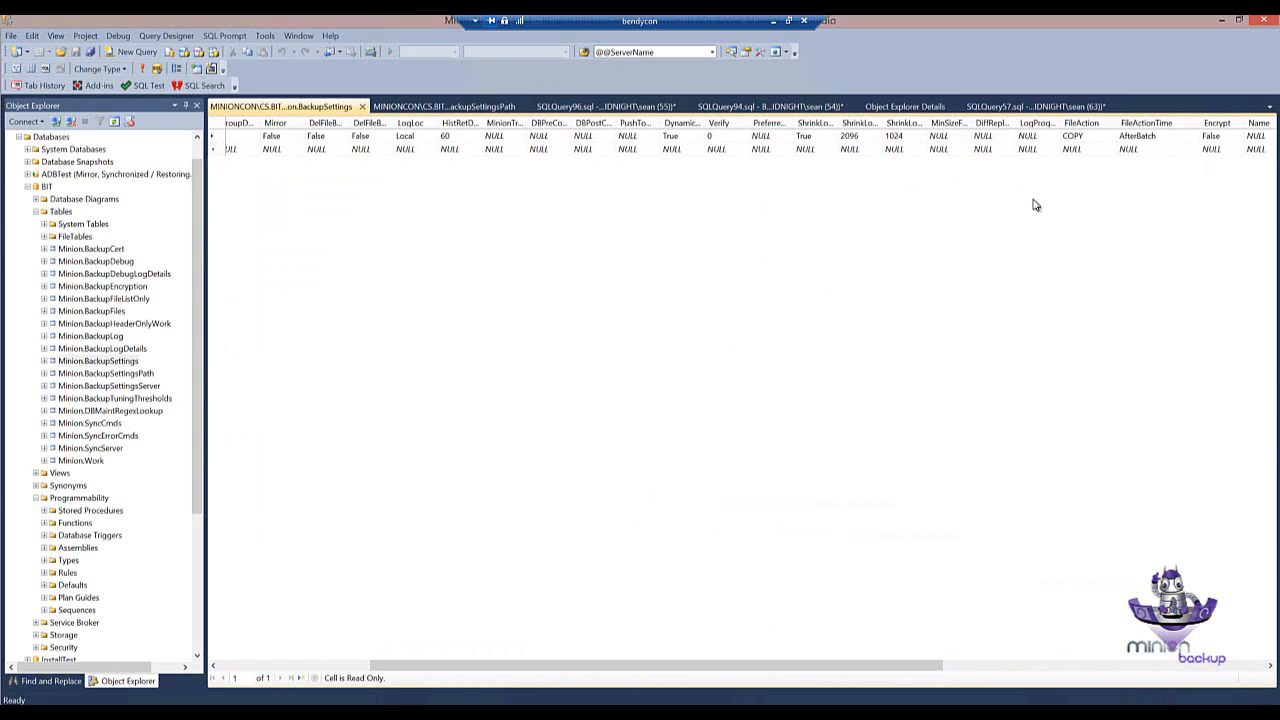
{"action": "left_click", "coordinate": [1073, 136]}
{"action": "left_click", "coordinate": [1153, 137]}
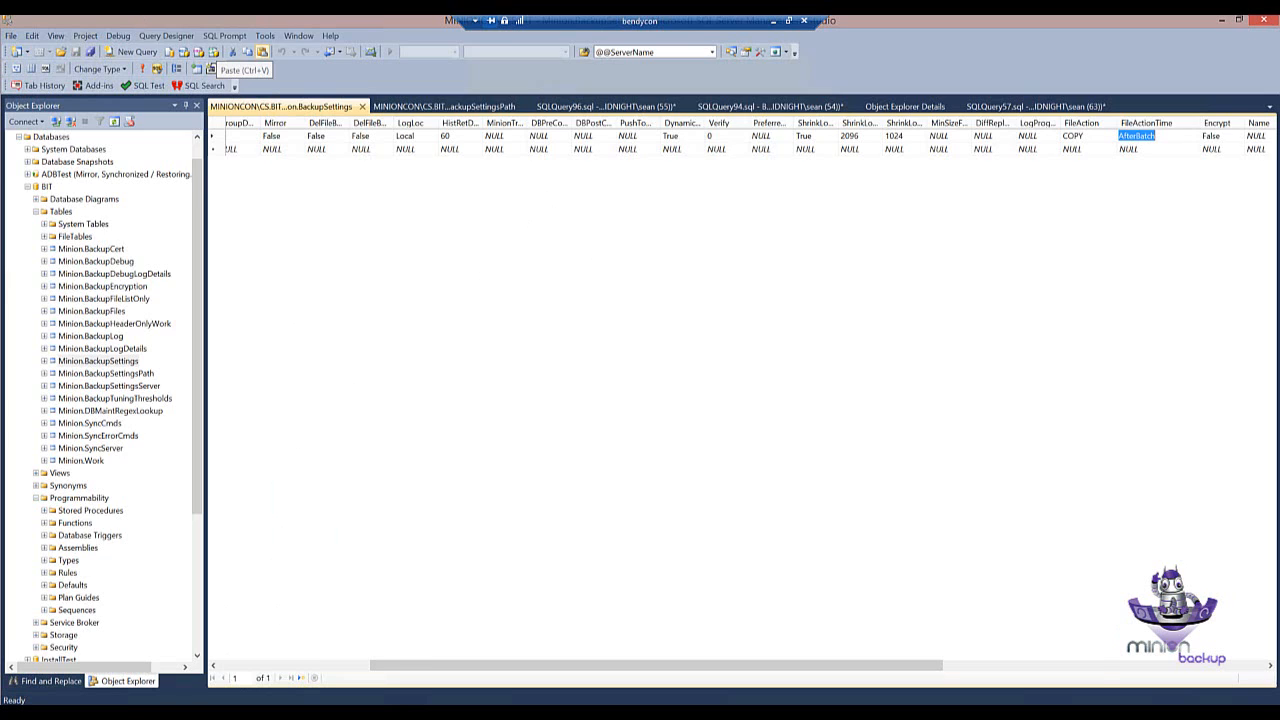
- Switch to the minioncon remote desktop and inspect the BIT and InstallTest backup files under SQLBackupsSEANcopy2, and return to the local query window
{"action": "key", "text": "alt+Tab"}
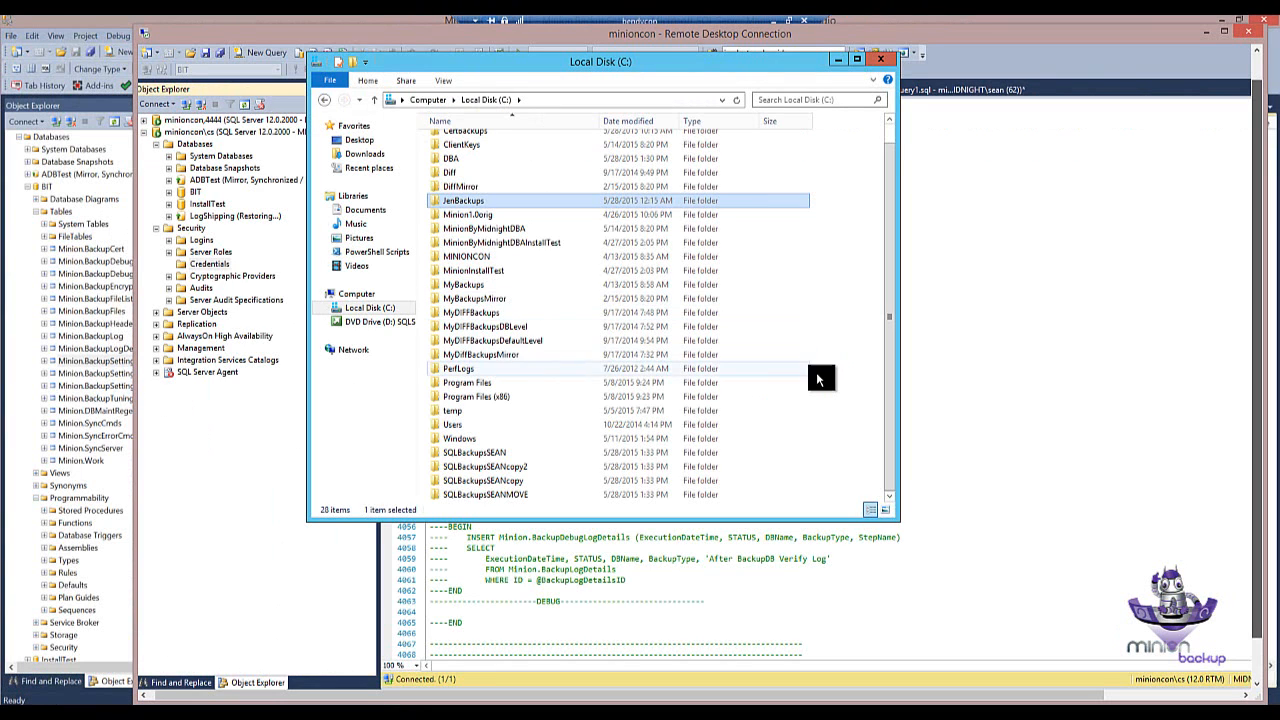
{"action": "double_click", "coordinate": [500, 467]}
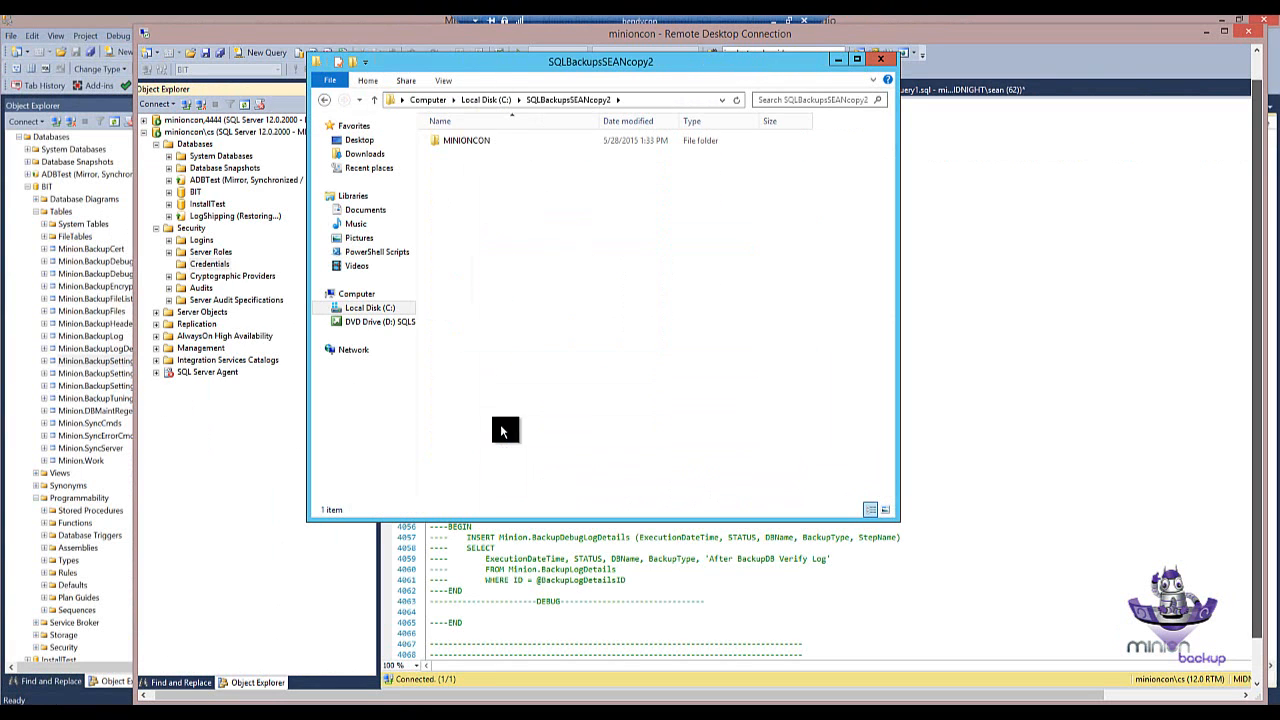
{"action": "double_click", "coordinate": [452, 140]}
{"action": "left_click", "coordinate": [451, 141]}
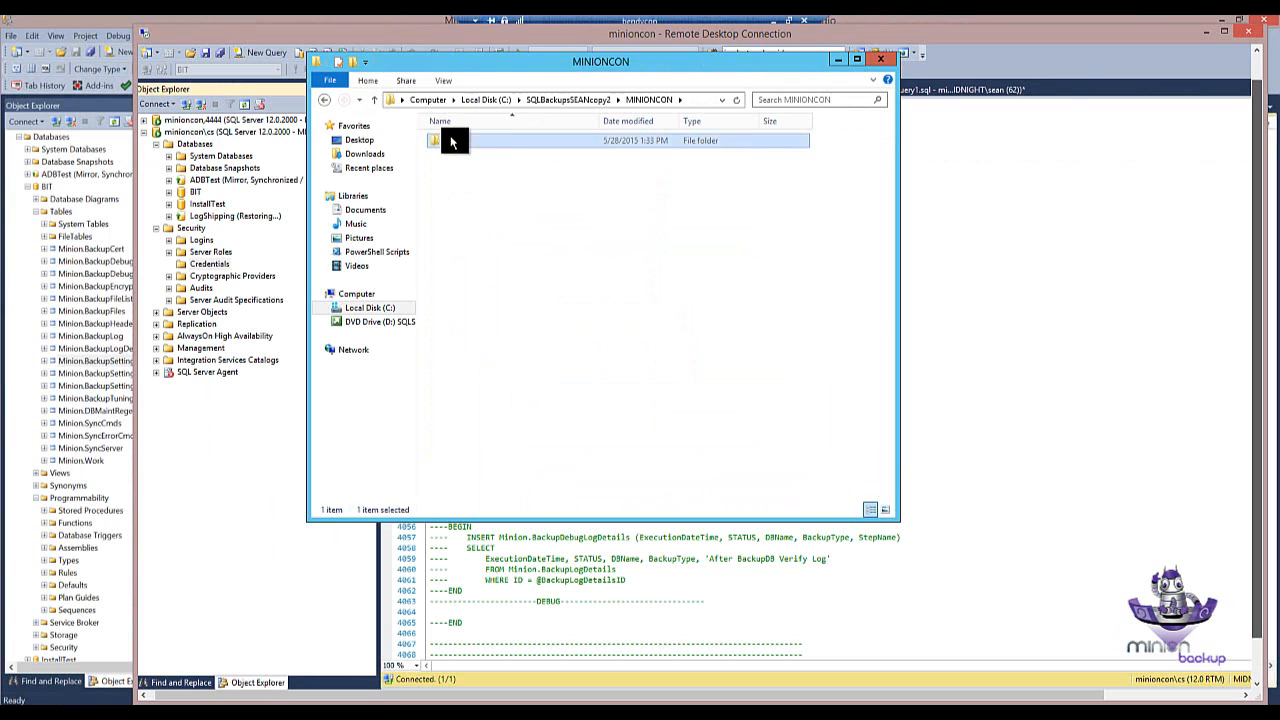
{"action": "double_click", "coordinate": [451, 141]}
{"action": "double_click", "coordinate": [449, 142]}
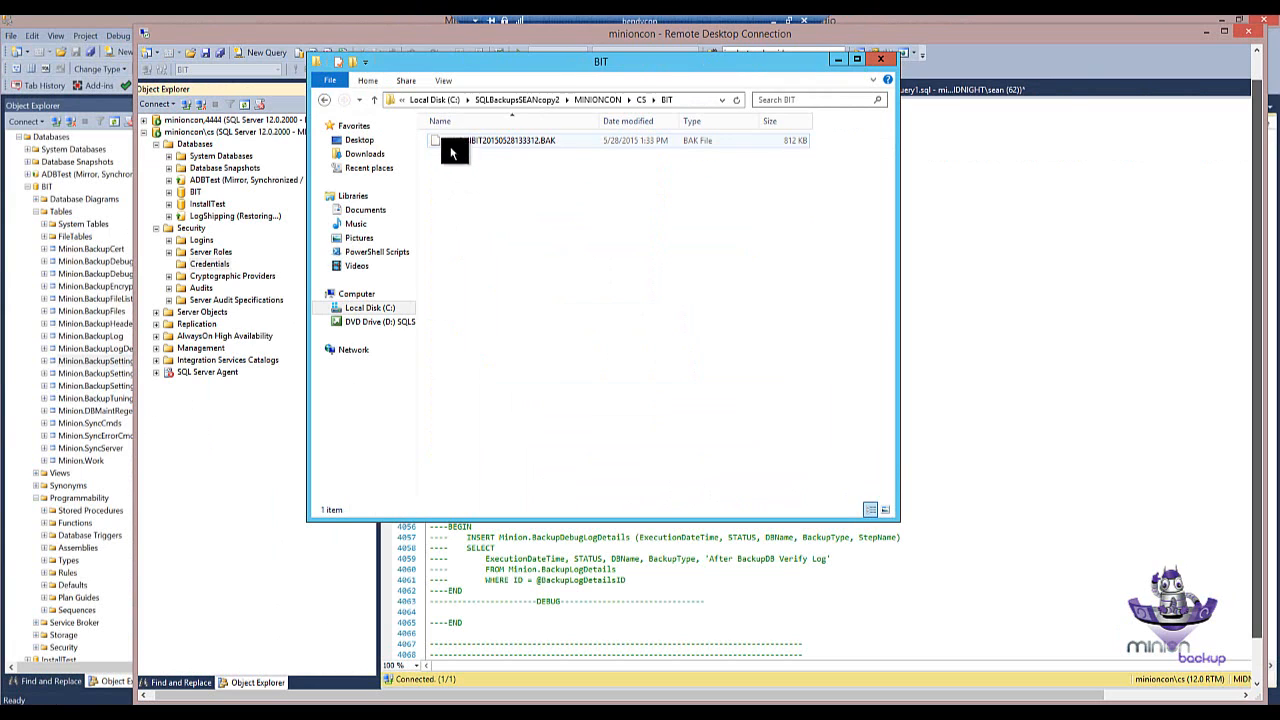
{"action": "left_click", "coordinate": [644, 105]}
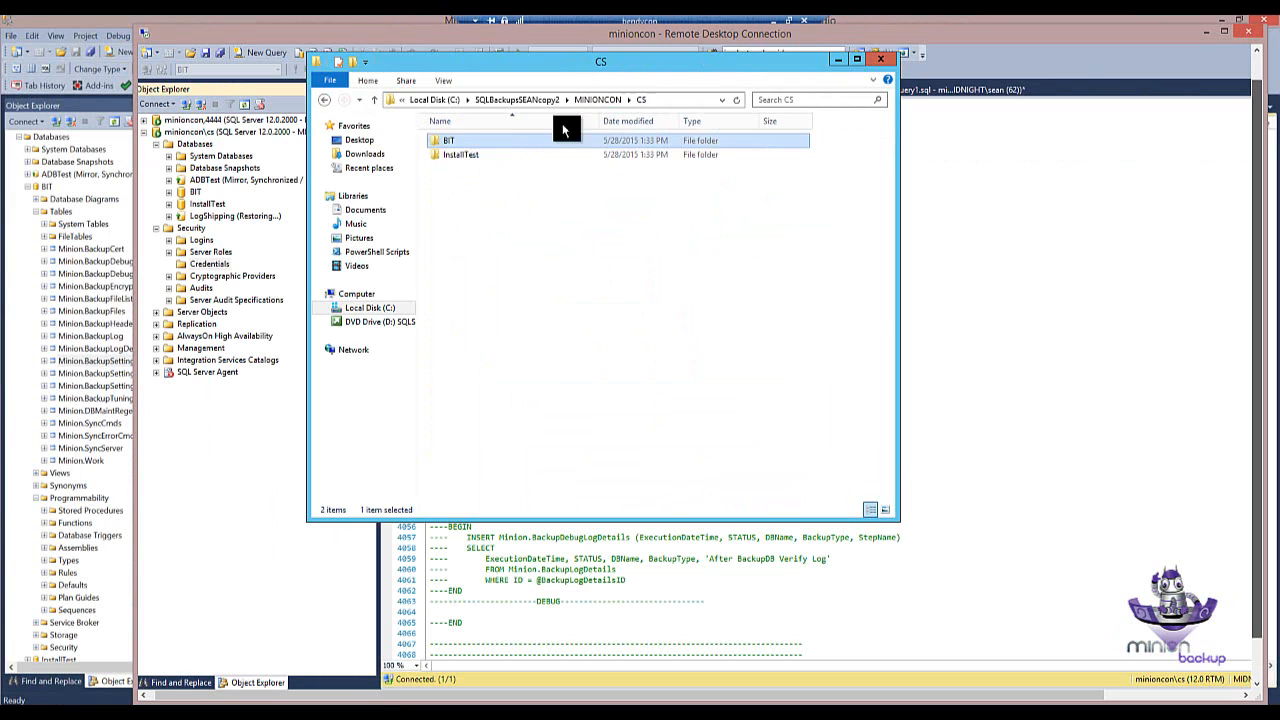
{"action": "double_click", "coordinate": [438, 154]}
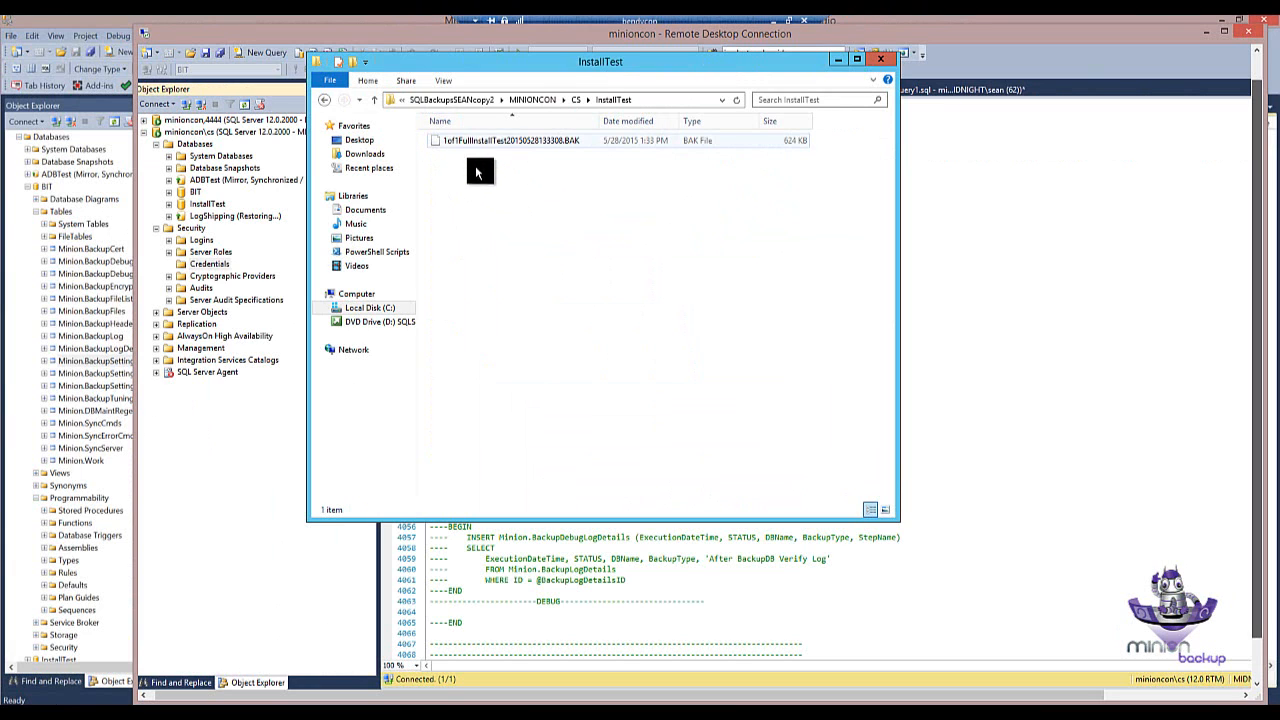
{"action": "left_click", "coordinate": [536, 99]}
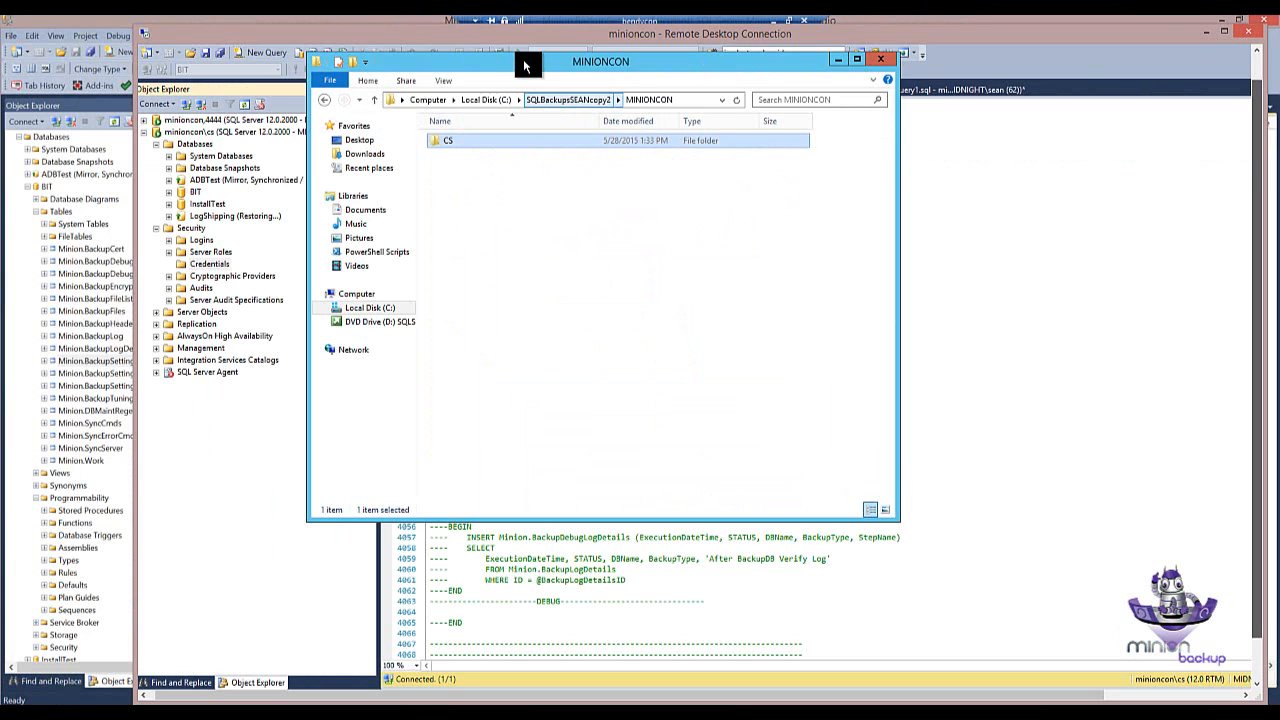
{"action": "left_click_drag", "start_coordinate": [531, 60], "coordinate": [559, 59]}
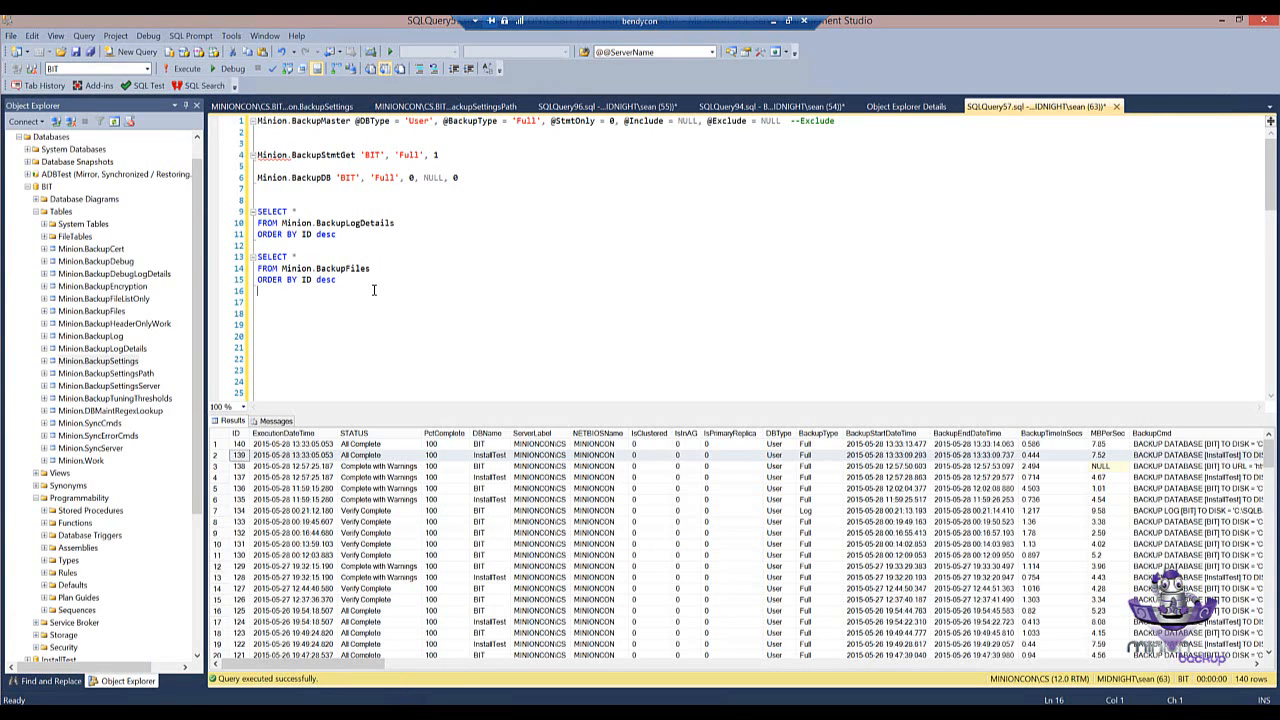
- Run the SELECT query on Minion.BackupFiles ordered by descending ID
{"action": "key", "text": "shift+Up"}
{"action": "key", "text": "shift+Up"}
{"action": "key", "text": "shift+Up"}
{"action": "key", "text": "F5"}
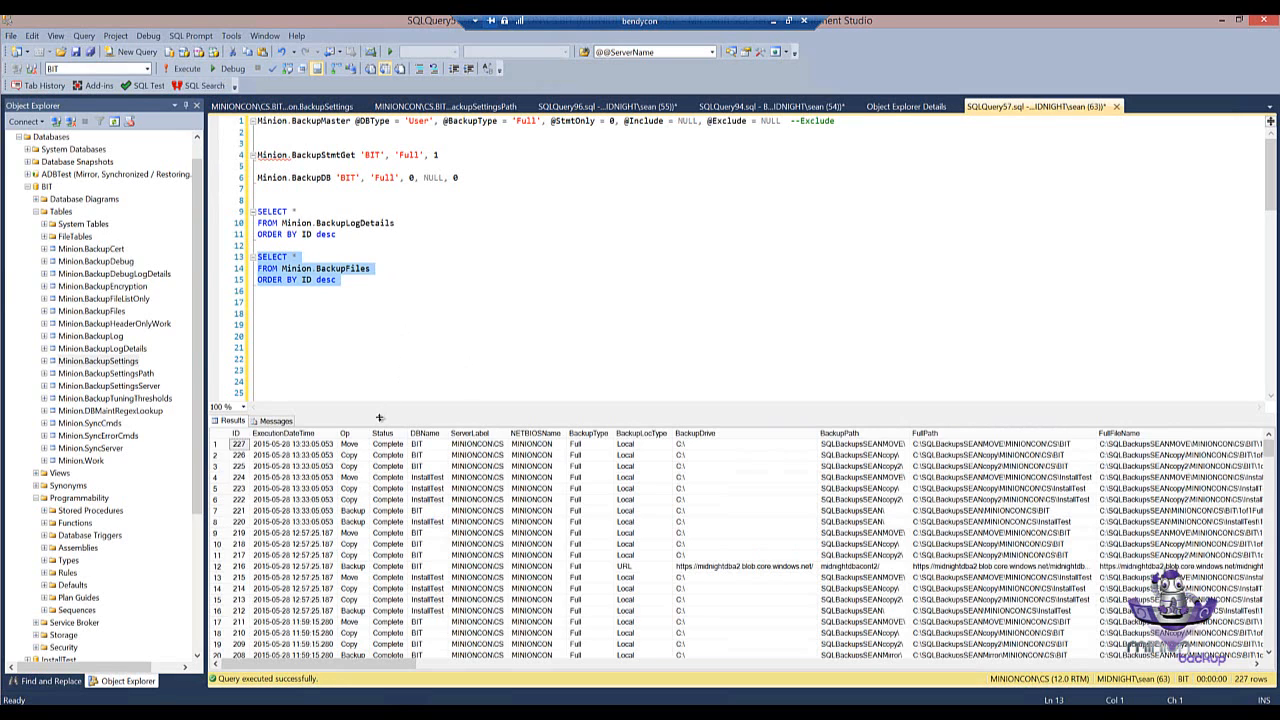
- Examine the Op column for the latest batch's backup, copy and move entries in the BackupFiles results
{"action": "left_click", "coordinate": [352, 446]}
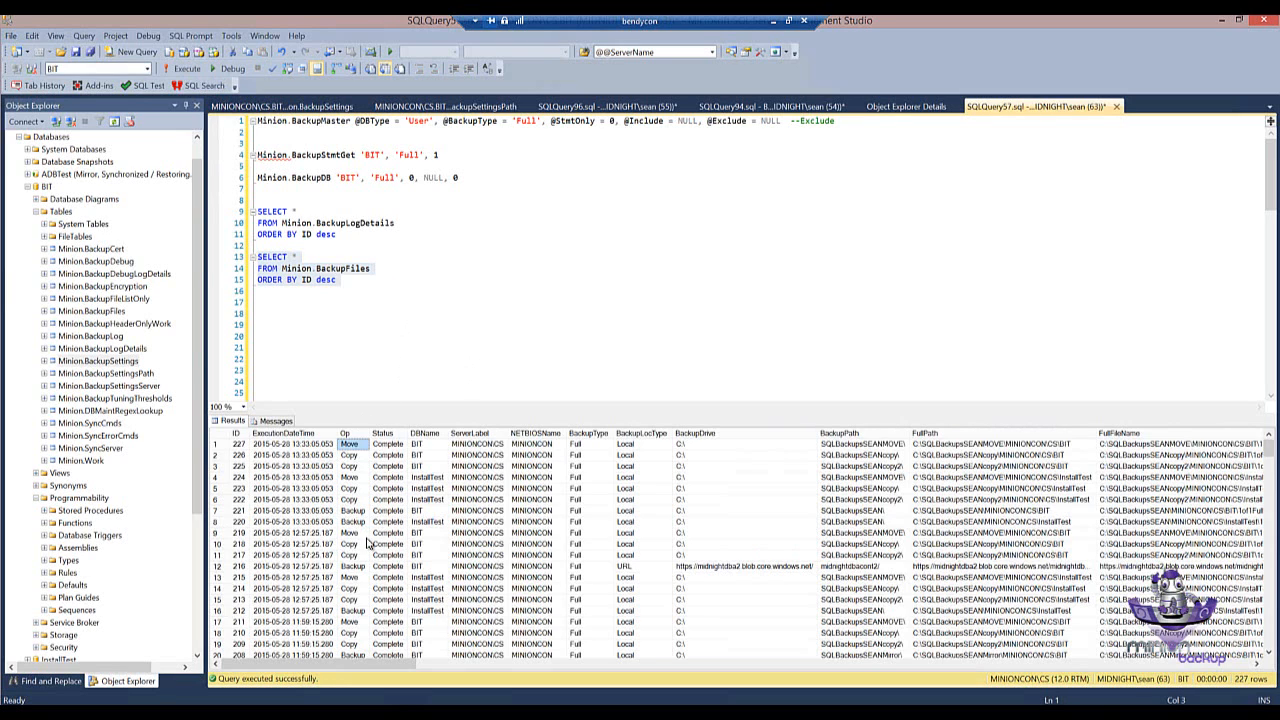
{"action": "left_click", "coordinate": [351, 512]}
{"action": "left_click", "coordinate": [348, 521]}
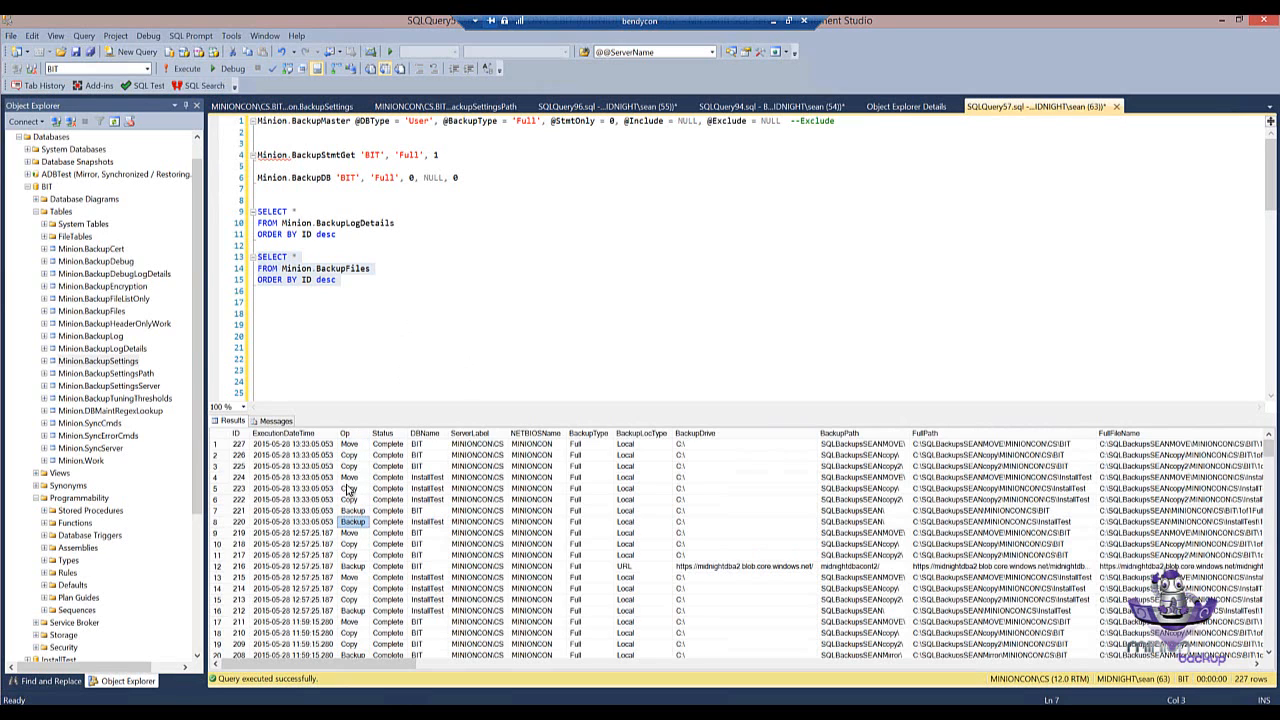
{"action": "left_click", "coordinate": [349, 444]}
{"action": "left_click_drag", "start_coordinate": [350, 427], "coordinate": [350, 392]}
{"action": "left_click", "coordinate": [349, 420]}
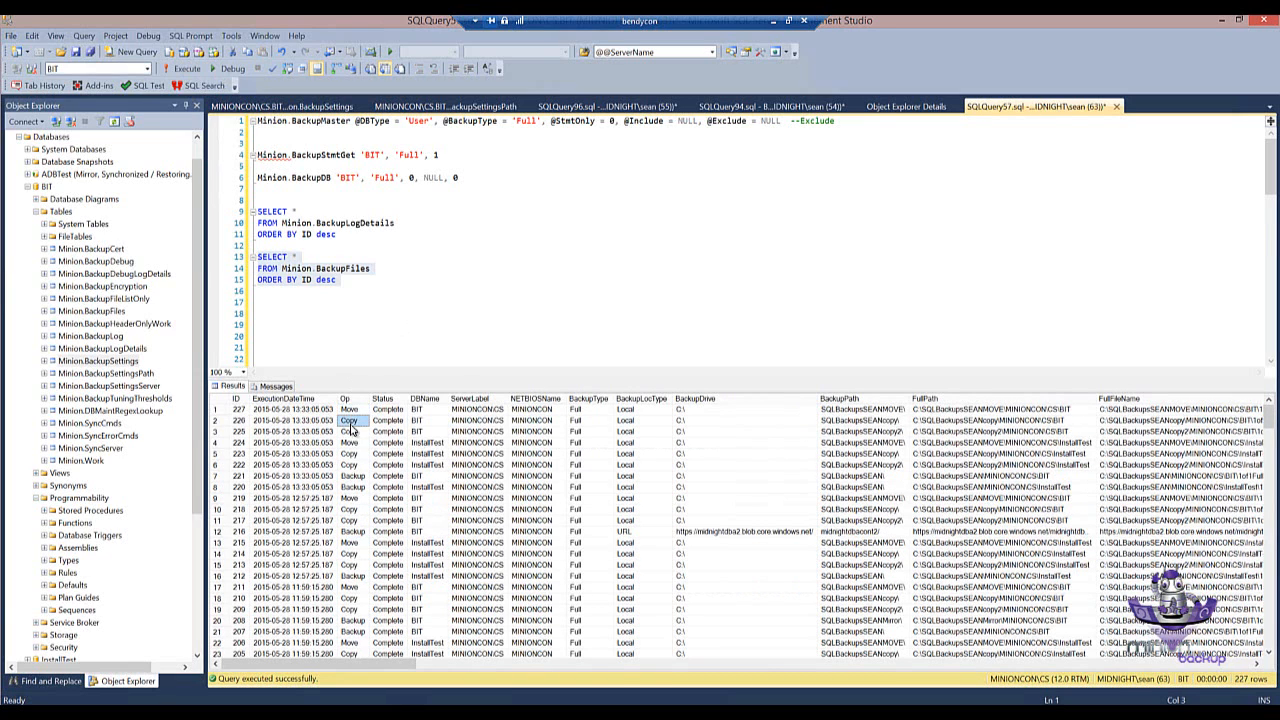
{"action": "left_click", "coordinate": [349, 433]}
{"action": "left_click", "coordinate": [349, 443]}
{"action": "left_click", "coordinate": [349, 456]}
{"action": "left_click", "coordinate": [350, 466]}
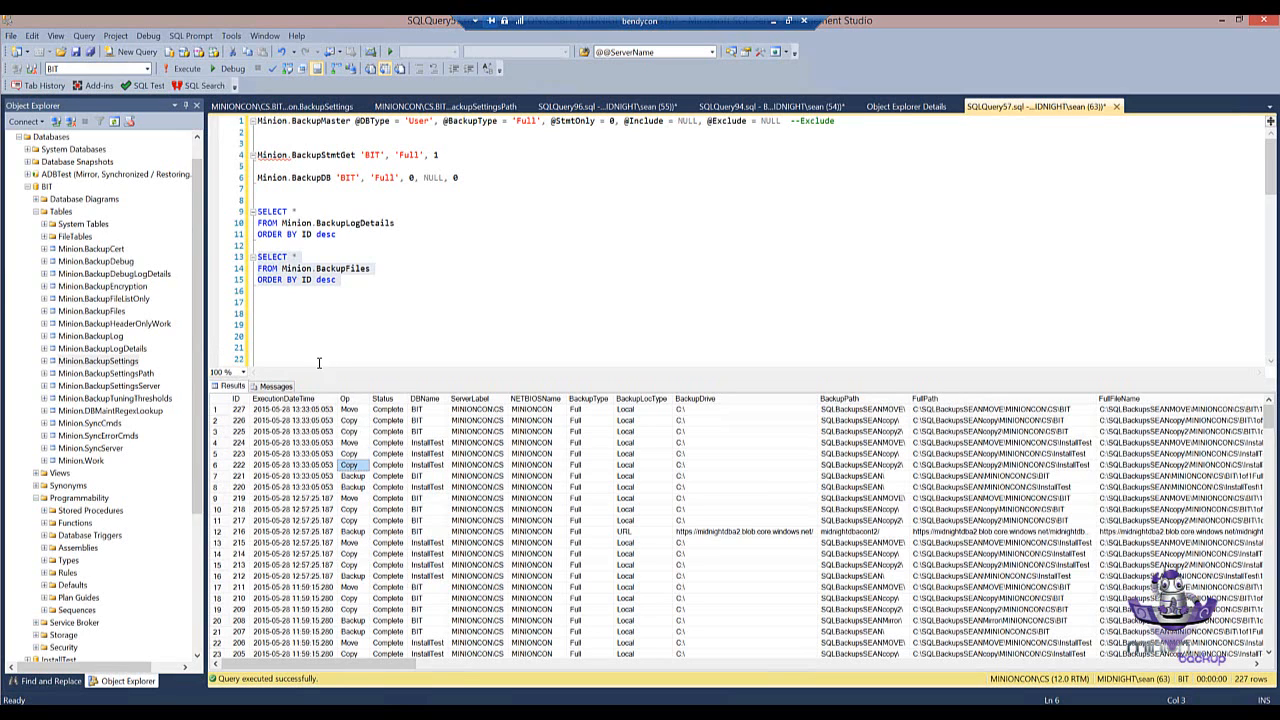
- Widen the BackupPath column and compare the destination paths of the newest move and copy entries
{"action": "left_click", "coordinate": [223, 420]}
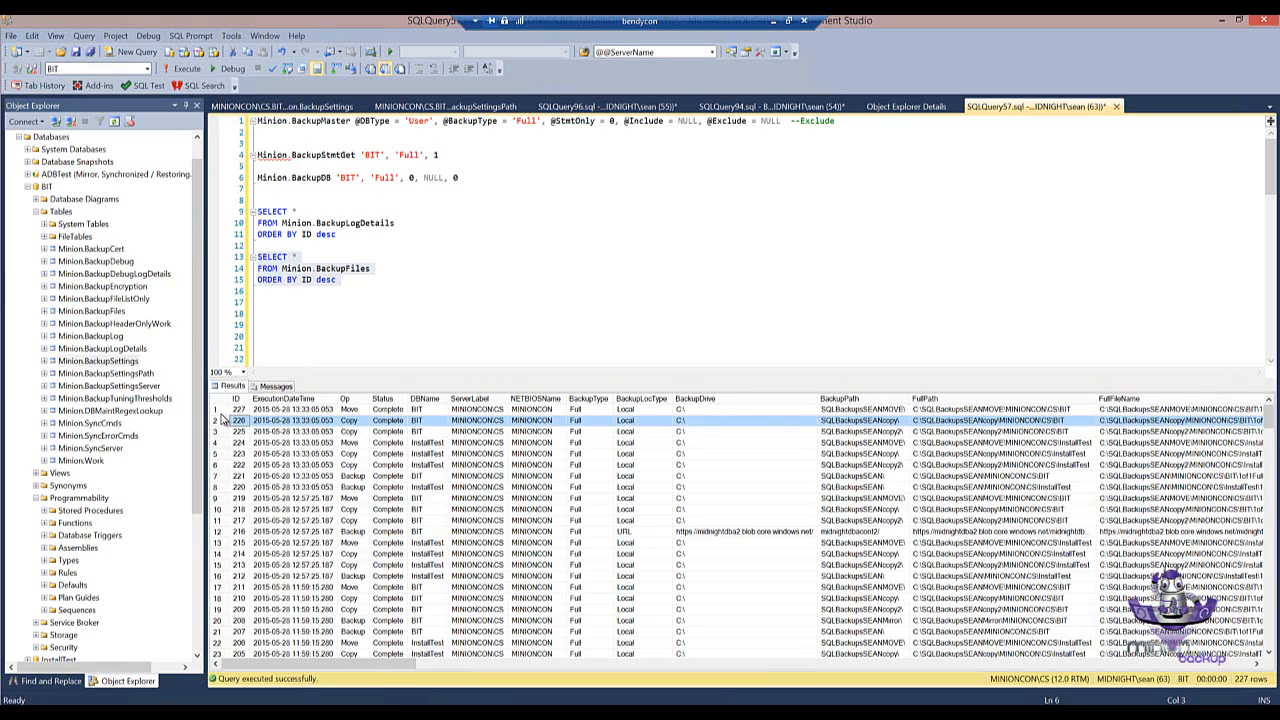
{"action": "left_click", "coordinate": [222, 411]}
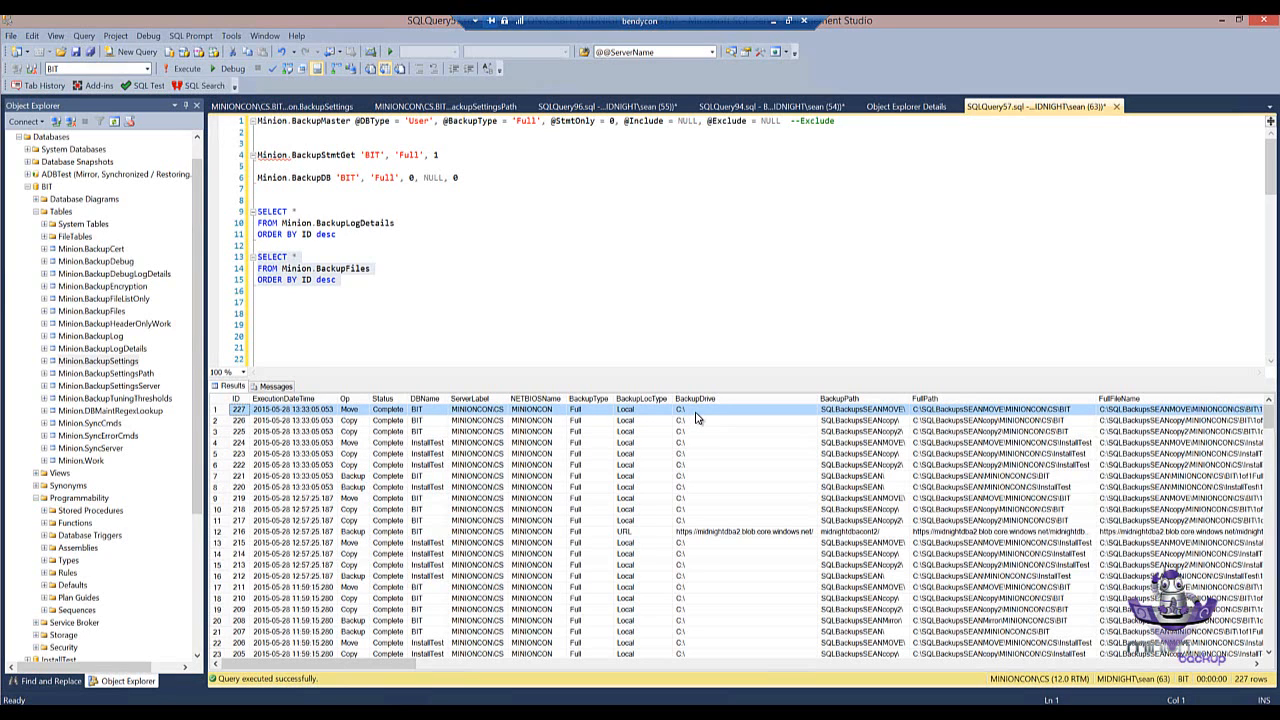
{"action": "left_click", "coordinate": [840, 412]}
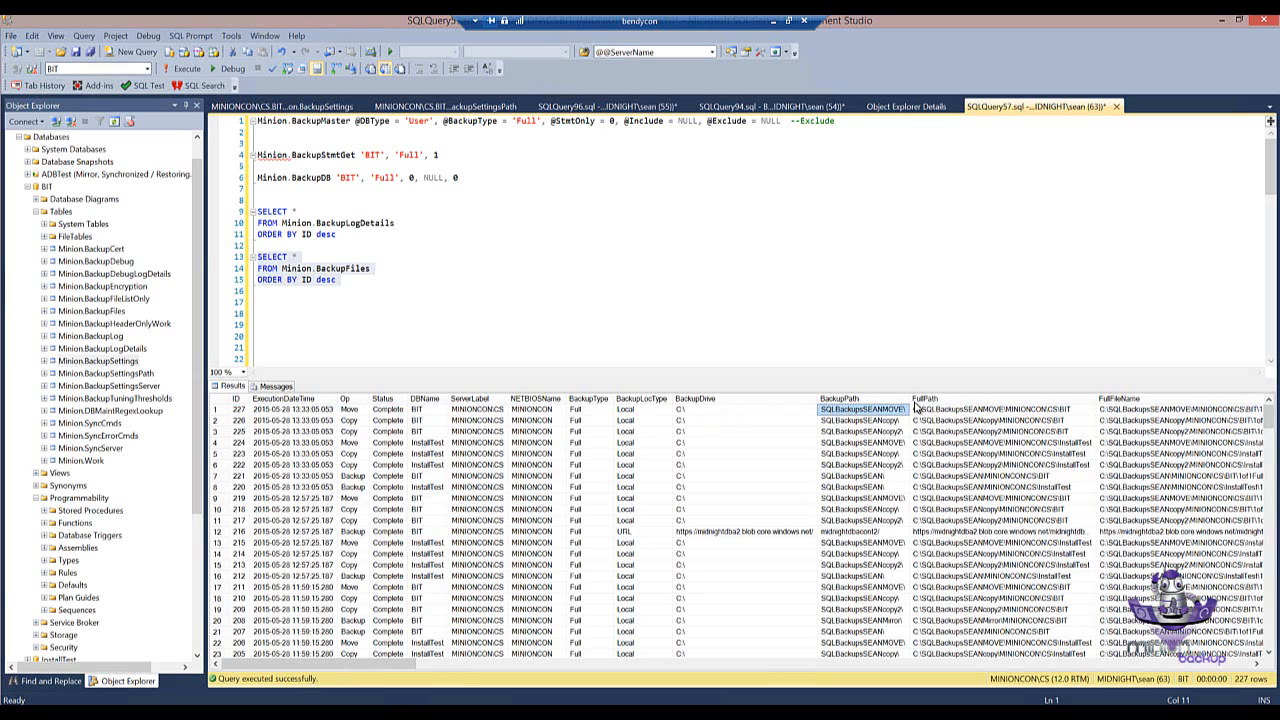
{"action": "left_click_drag", "start_coordinate": [926, 397], "coordinate": [930, 398]}
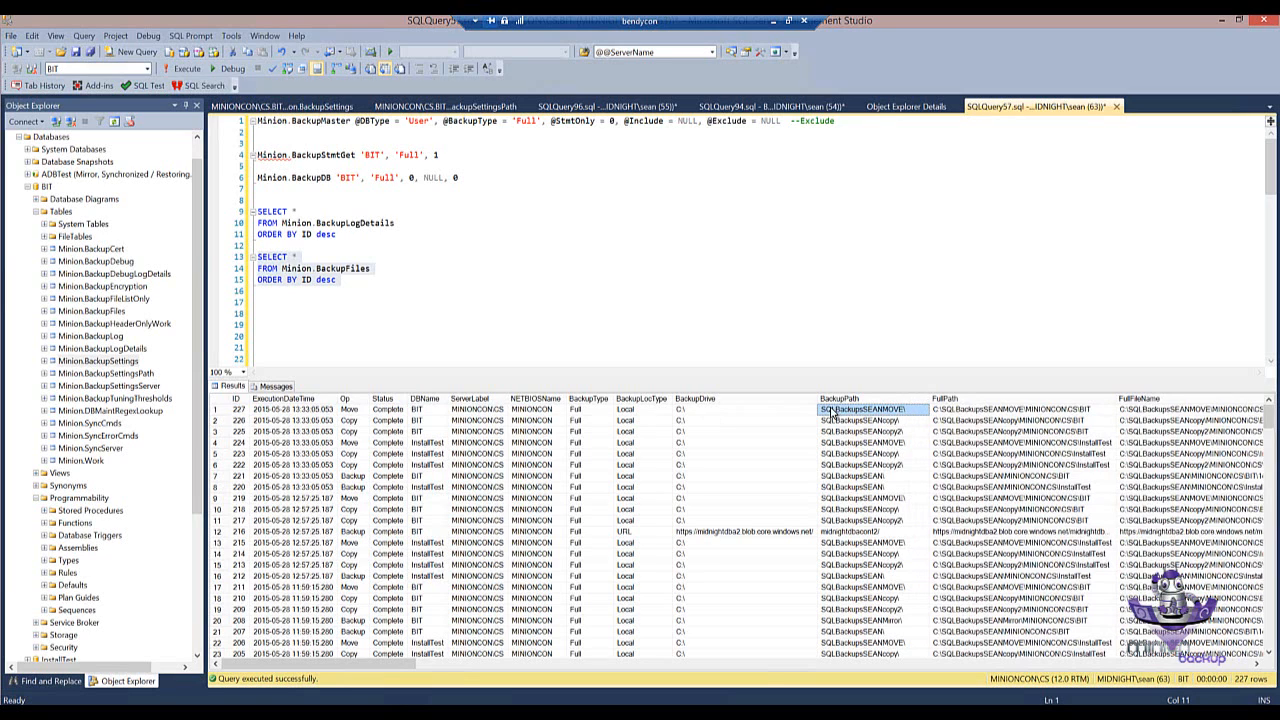
{"action": "left_click", "coordinate": [887, 421]}
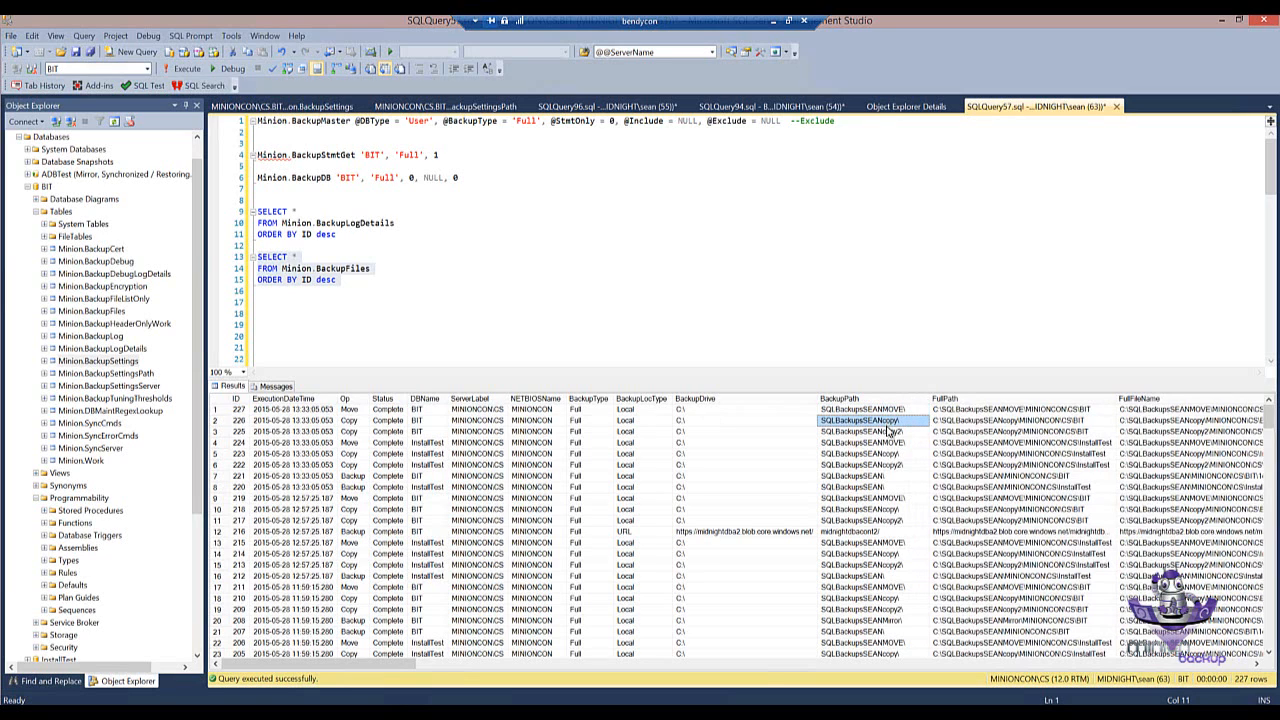
{"action": "left_click", "coordinate": [886, 432]}
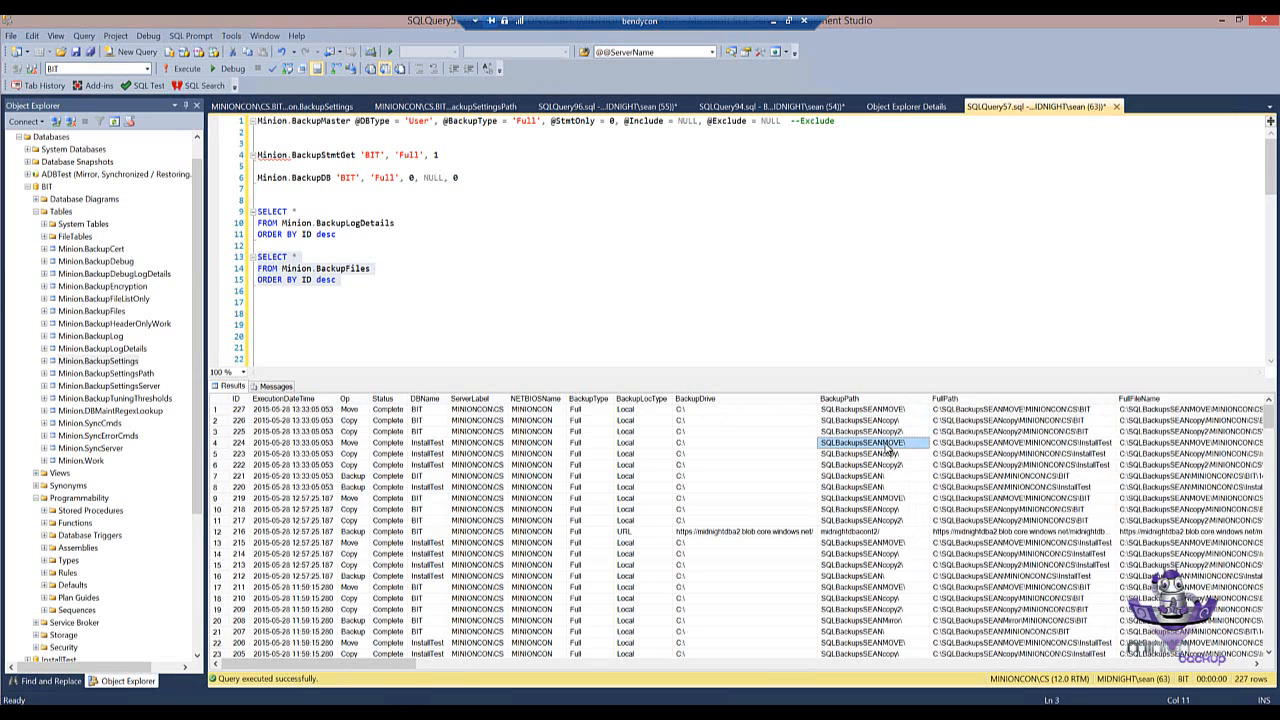
{"action": "left_click", "coordinate": [886, 443]}
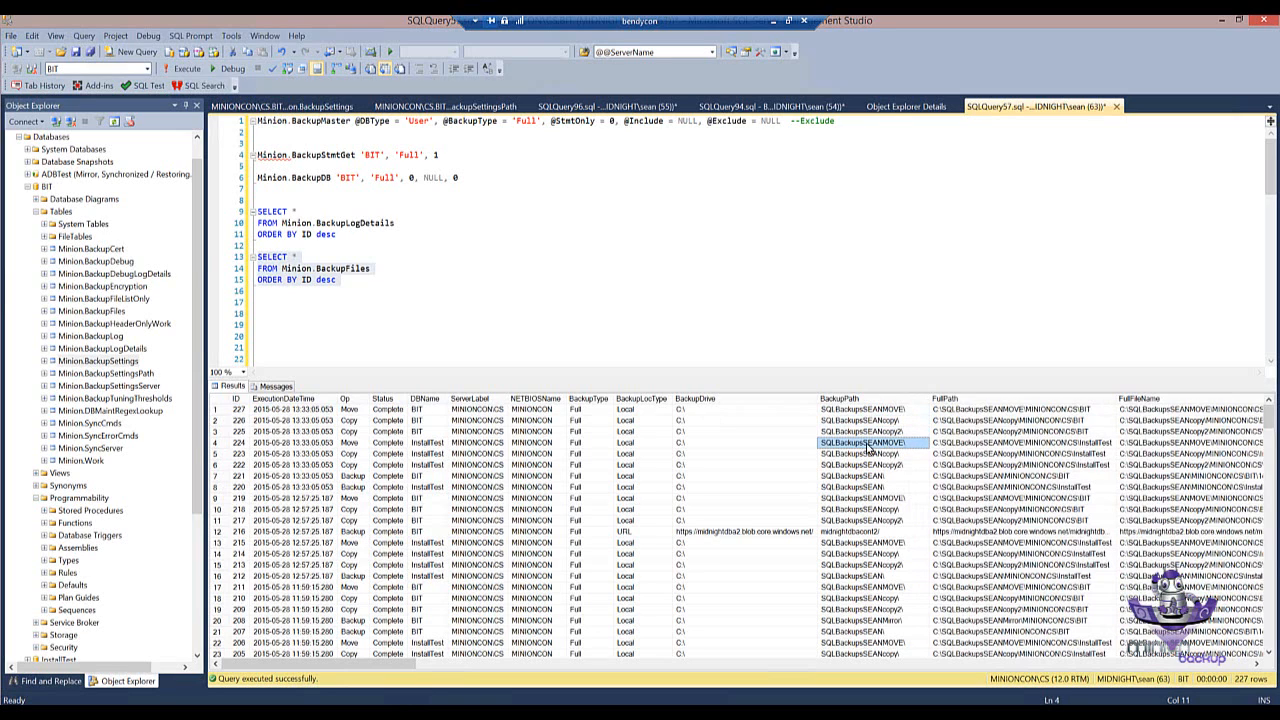
- Highlight the latest batch's rows with IDs 220 through 227 in the BackupFiles results
{"action": "left_click", "coordinate": [213, 442]}
{"action": "left_click", "coordinate": [297, 326]}
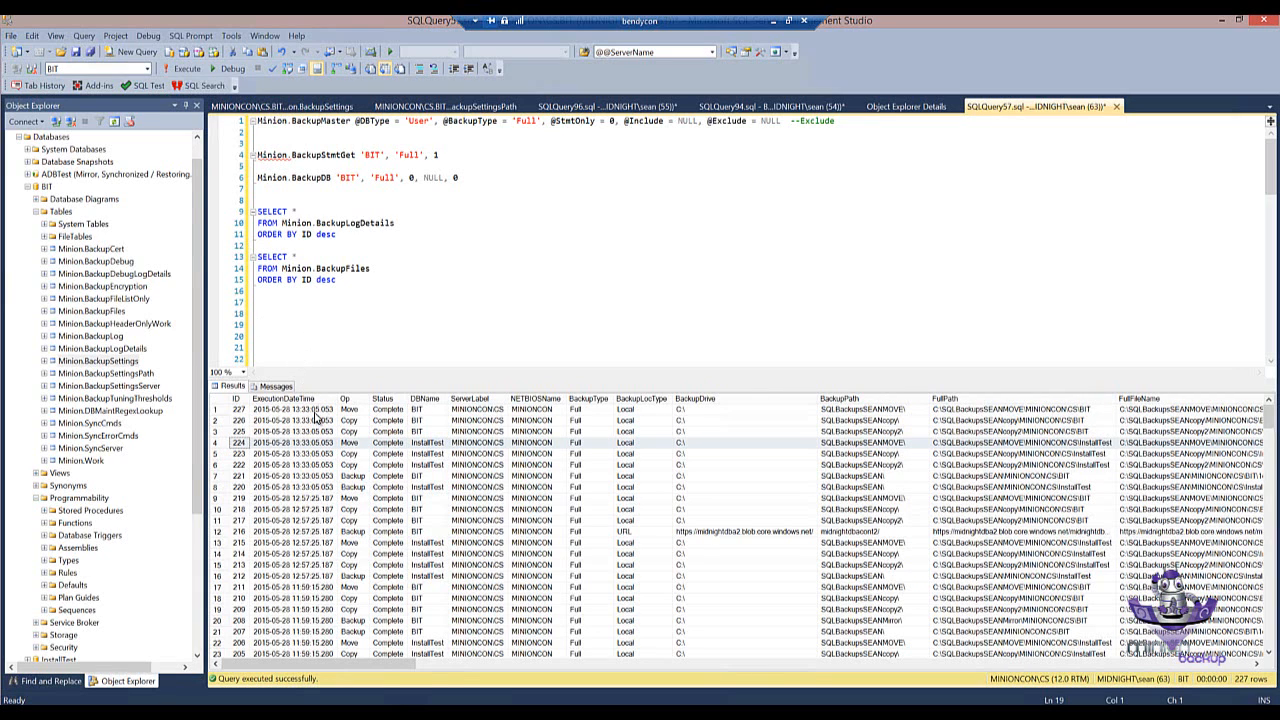
{"action": "left_click", "coordinate": [216, 410]}
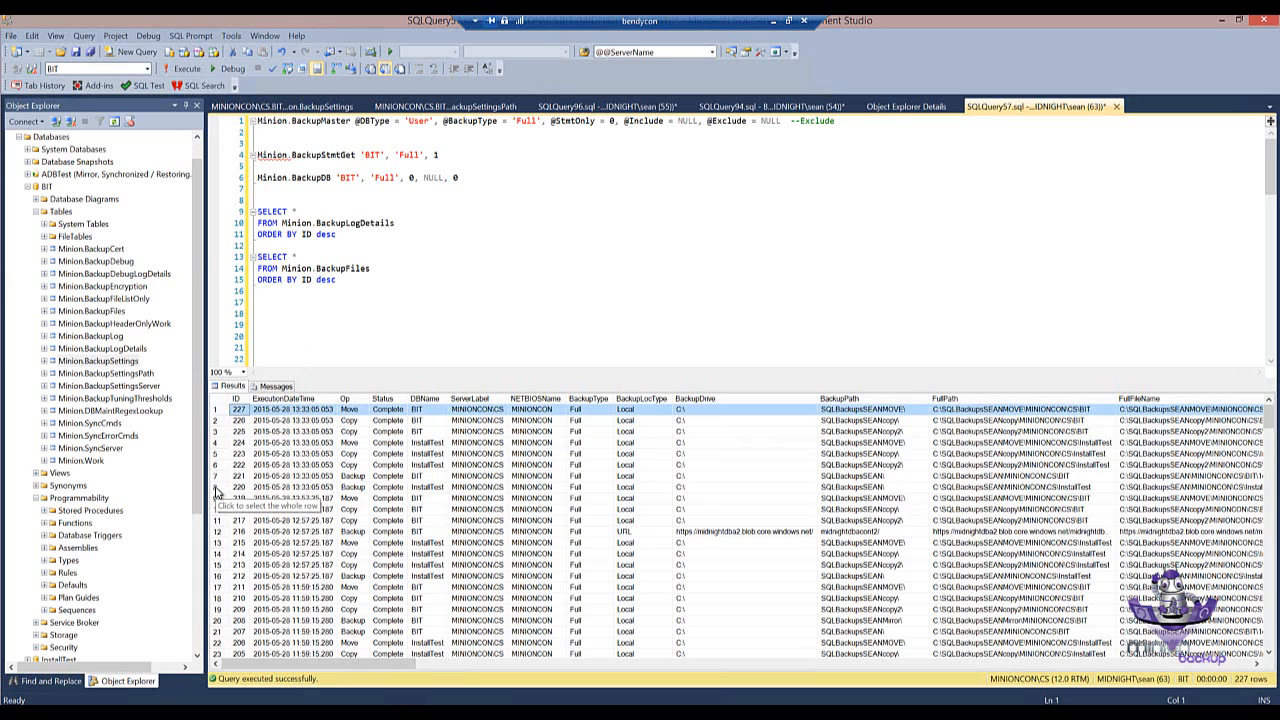
{"action": "left_click", "coordinate": [215, 487], "text": "shift"}
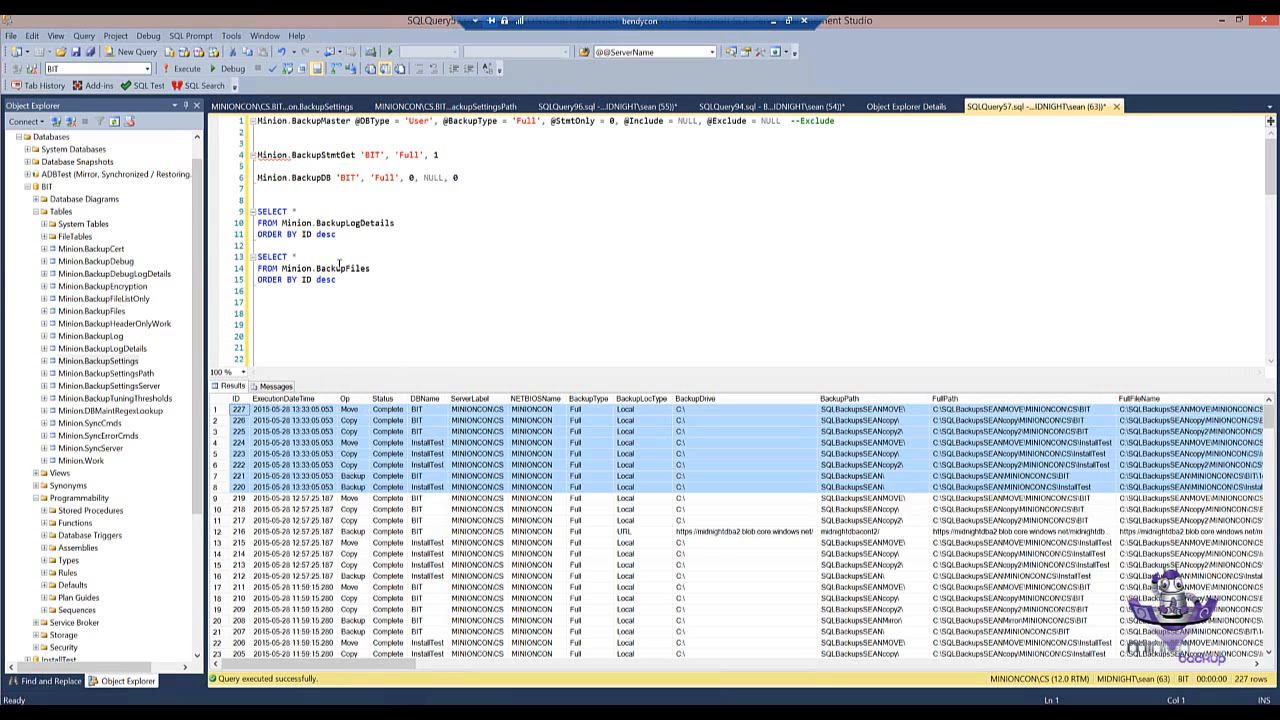
- Run the Minion.BackupFiles SELECT without its ORDER BY clause and inspect the last rows returned
{"action": "left_click_drag", "start_coordinate": [370, 268], "coordinate": [257, 256]}
{"action": "left_click", "coordinate": [190, 69]}
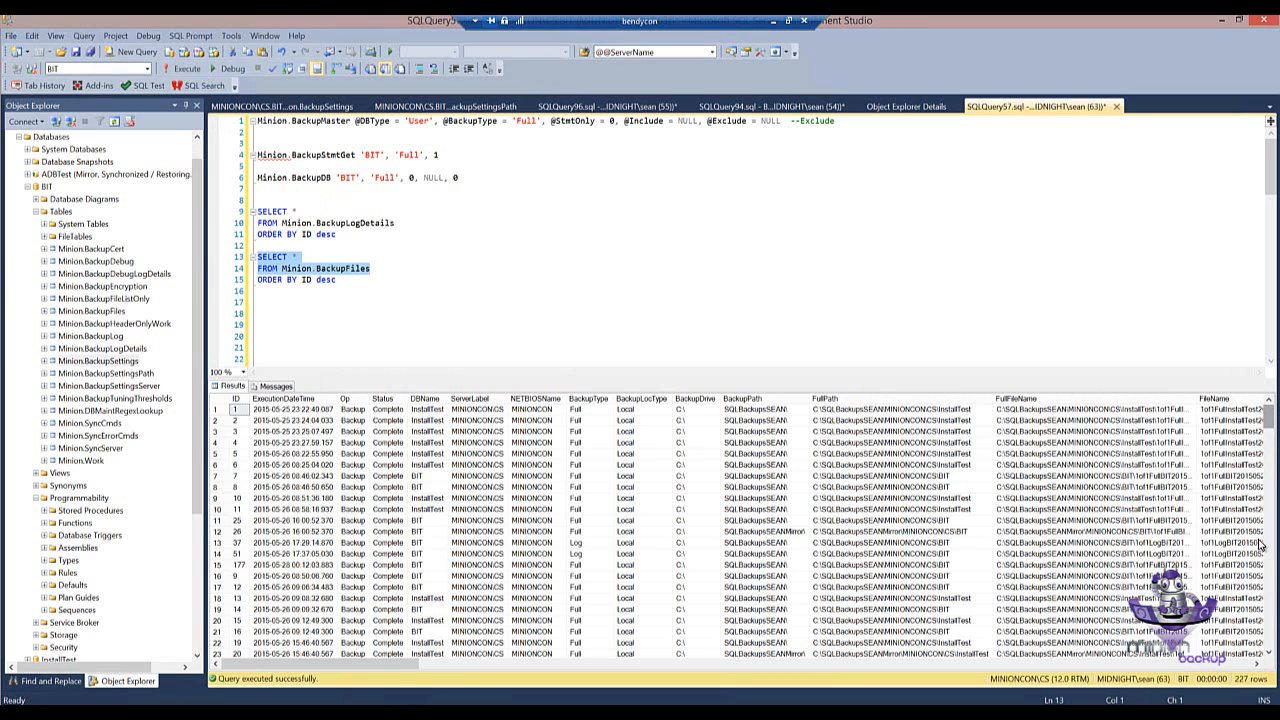
{"action": "left_click_drag", "start_coordinate": [1269, 416], "coordinate": [1264, 656]}
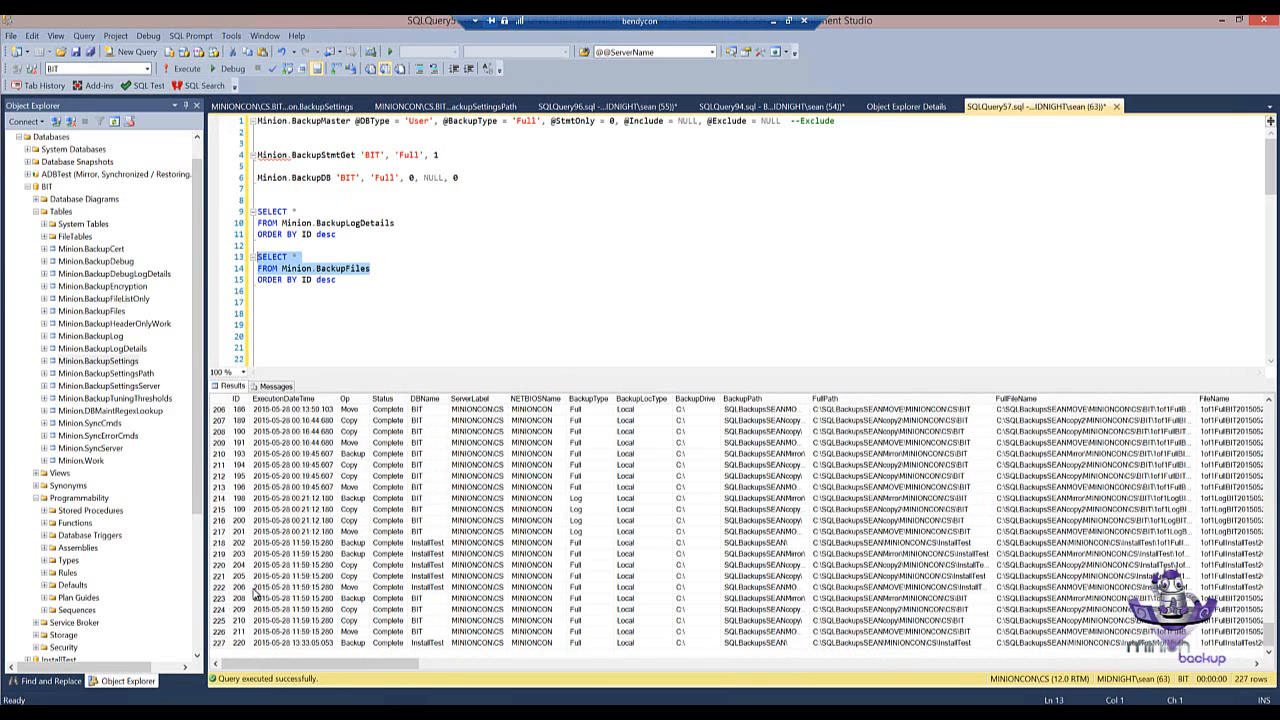
- Change the BackupFiles query's sort to ascending ID, rerun it, and highlight the latest batch's rows 220 through 227
{"action": "double_click", "coordinate": [325, 281]}
{"action": "type", "text": "asc"}
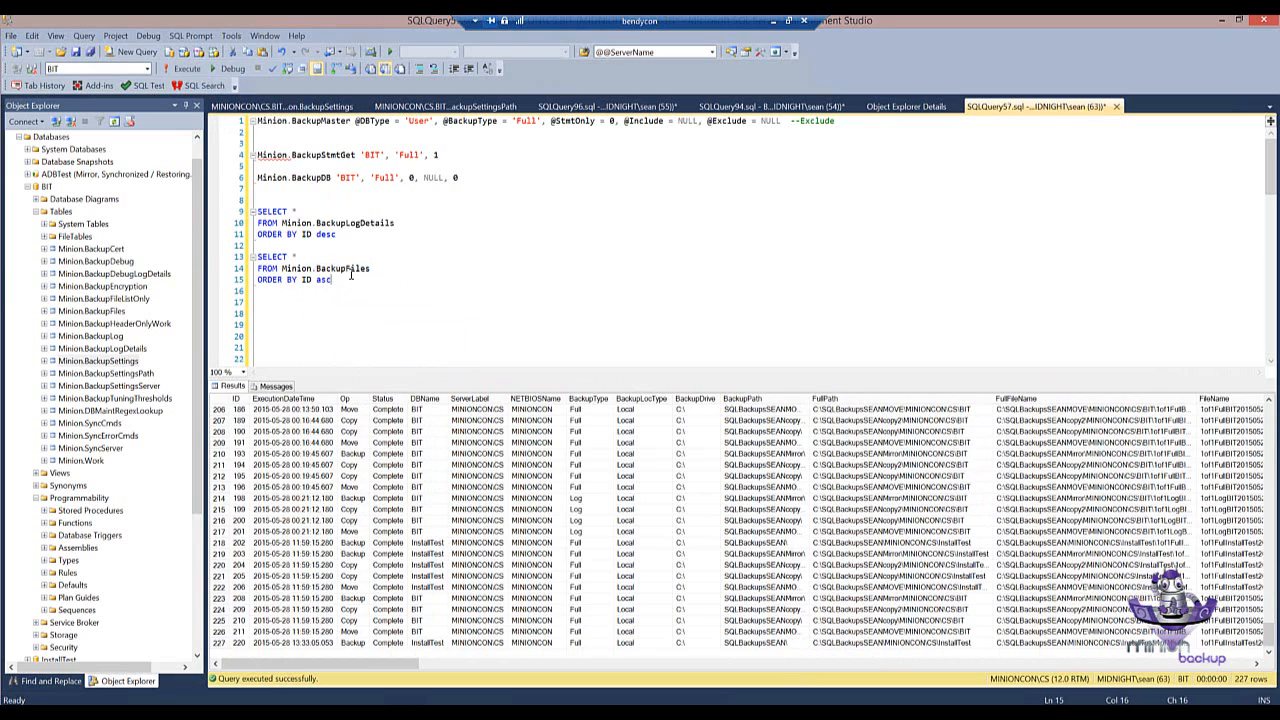
{"action": "left_click_drag", "start_coordinate": [351, 272], "coordinate": [257, 259]}
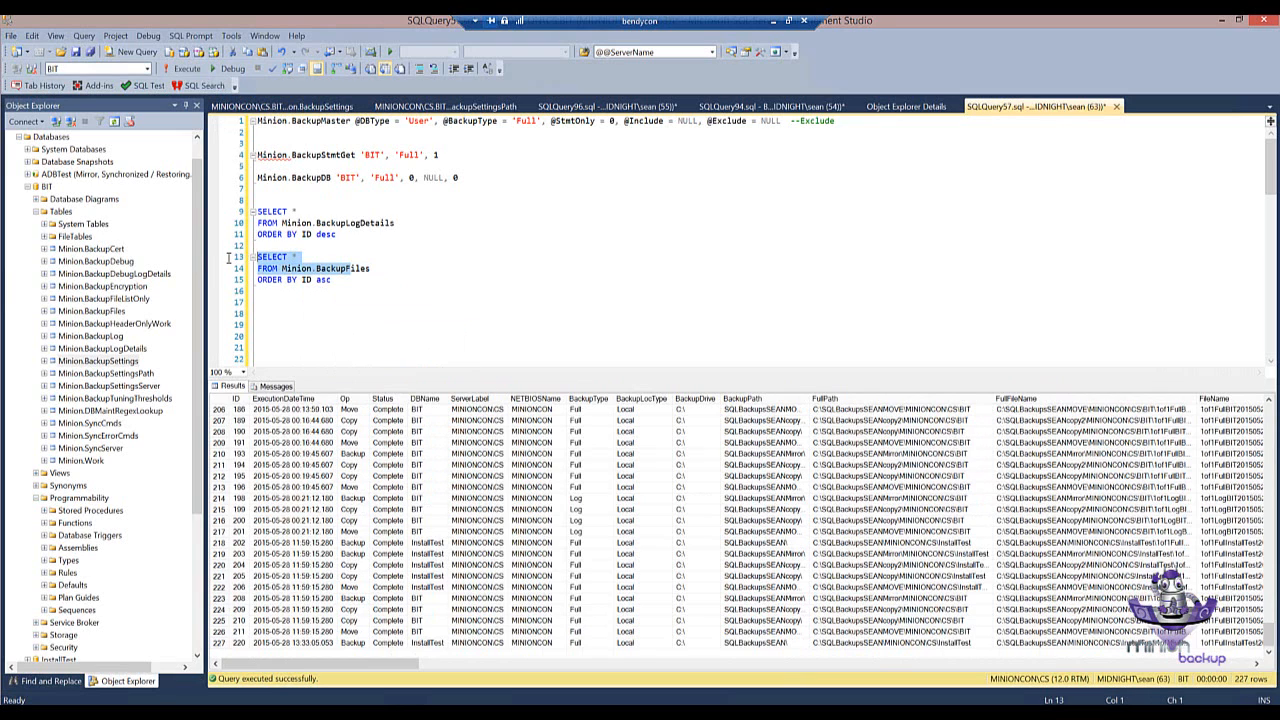
{"action": "left_click_drag", "start_coordinate": [345, 285], "coordinate": [245, 257]}
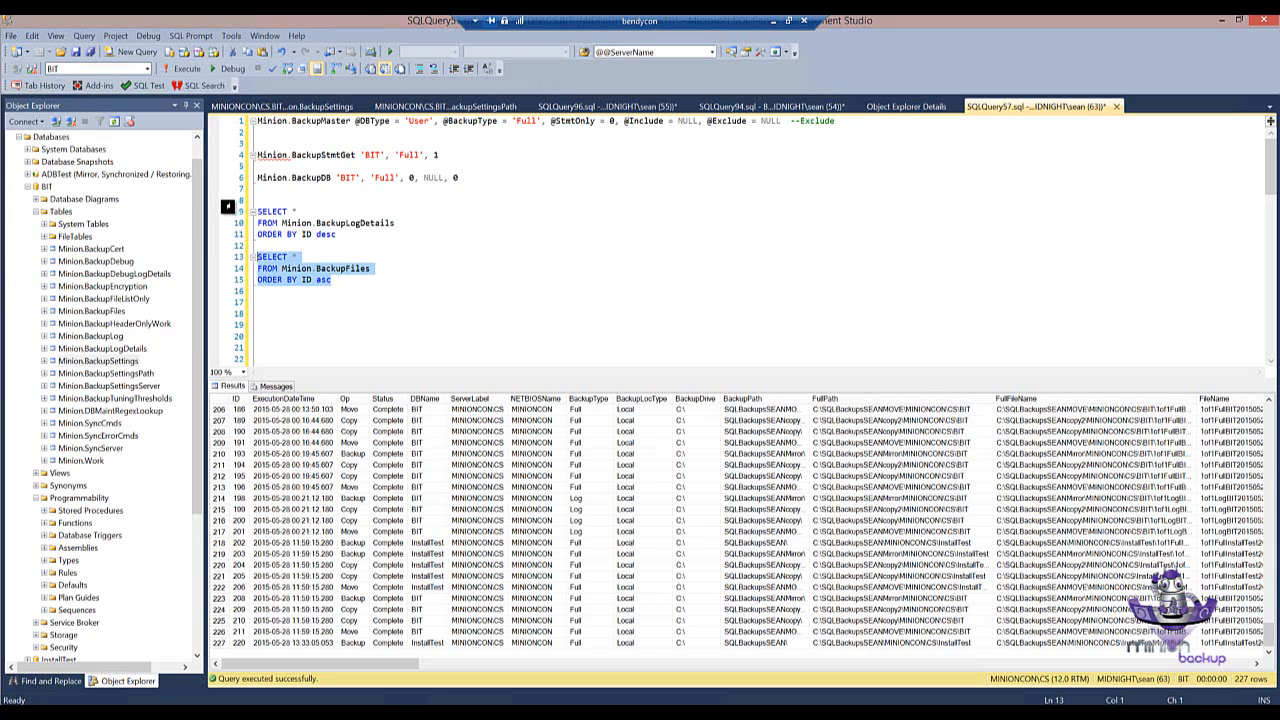
{"action": "left_click", "coordinate": [181, 68]}
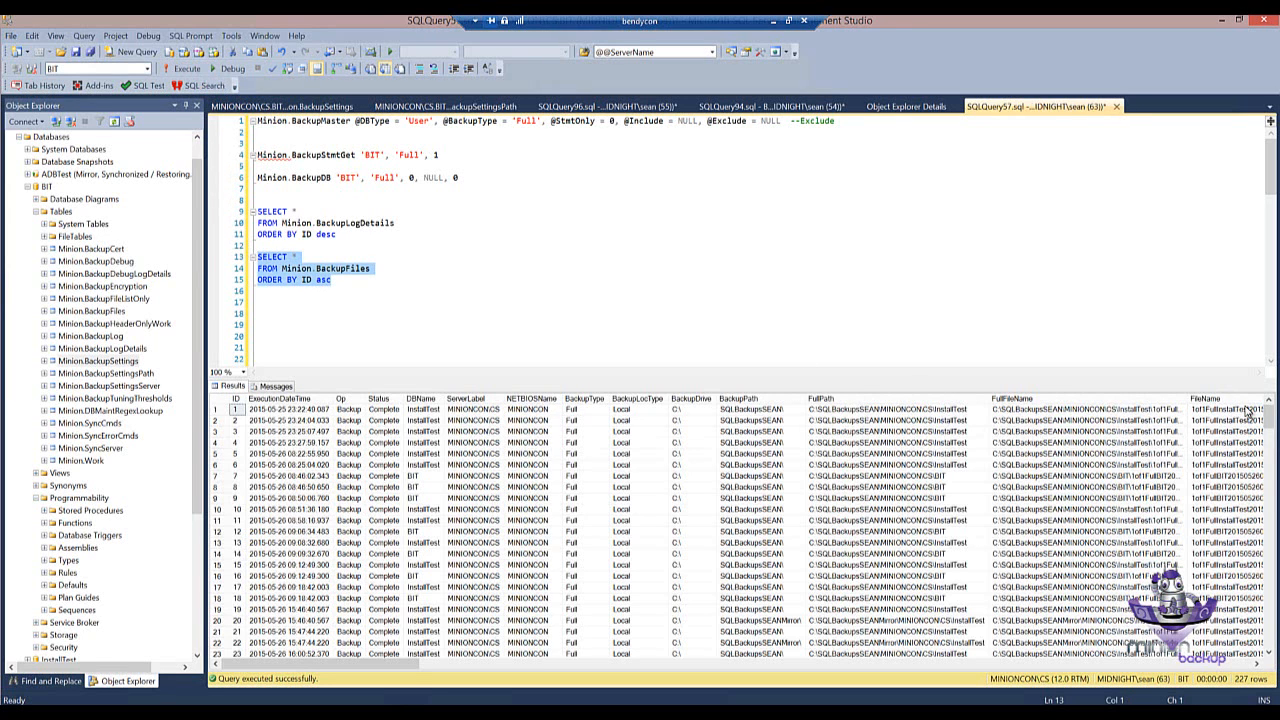
{"action": "left_click_drag", "start_coordinate": [1268, 412], "coordinate": [1268, 632]}
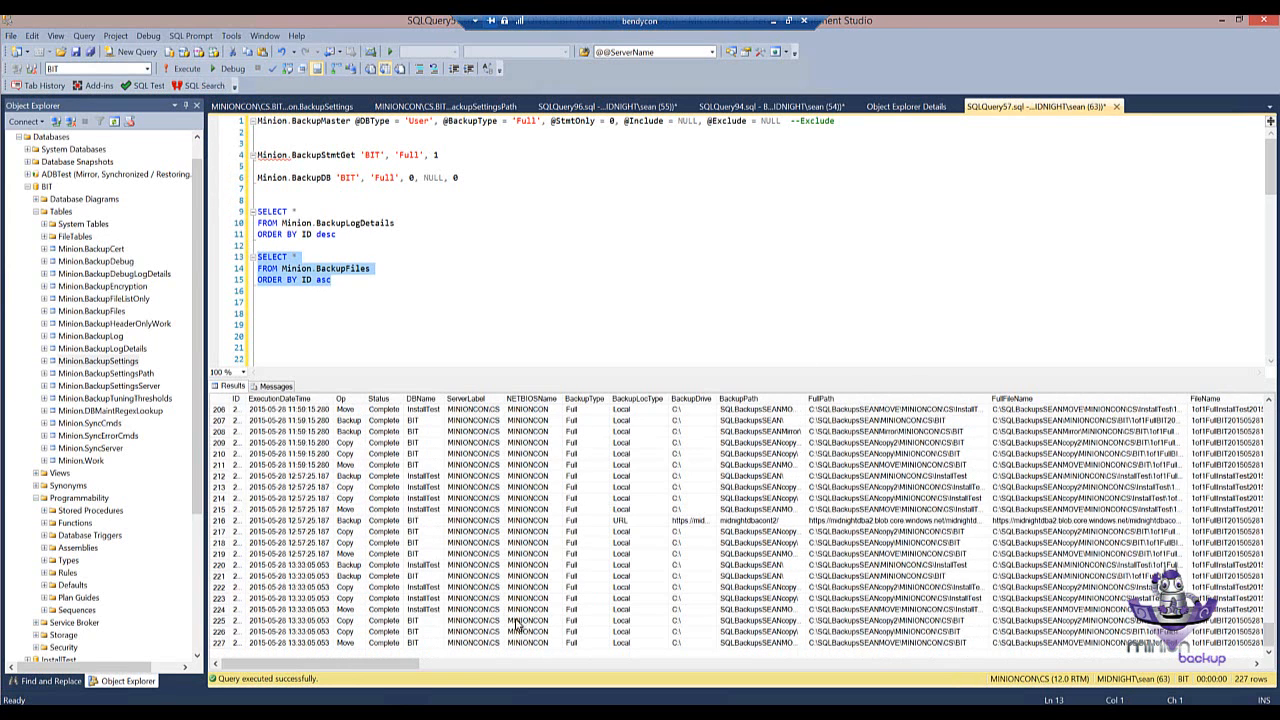
{"action": "left_click", "coordinate": [220, 565]}
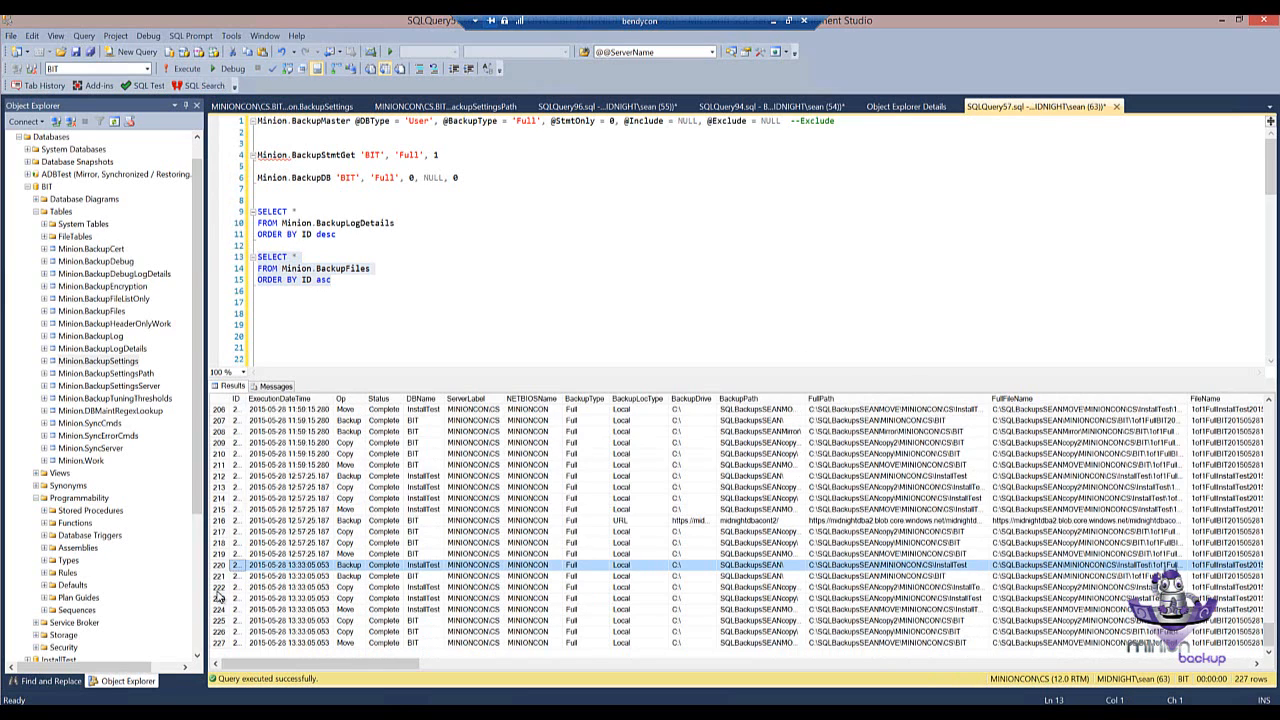
{"action": "left_click", "coordinate": [221, 645], "text": "shift"}
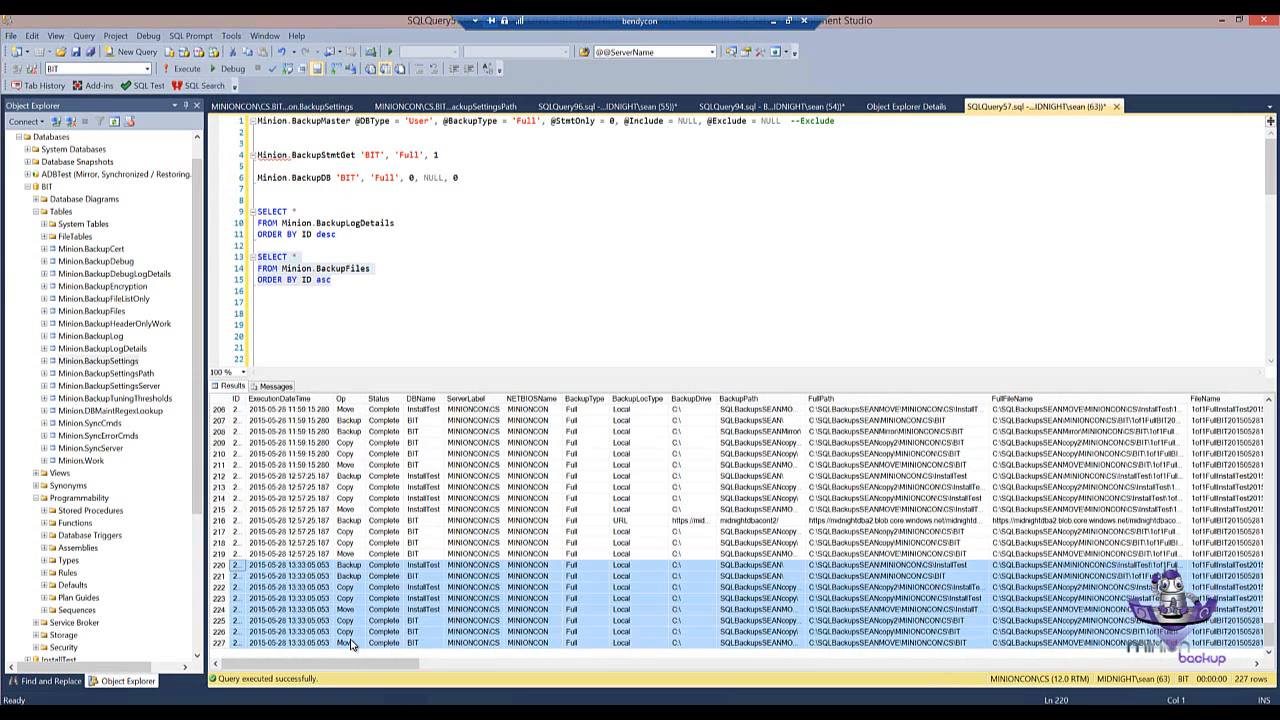
- Set the BackupFiles query's sort order to descending ID and rerun the full statement
{"action": "left_click", "coordinate": [288, 316]}
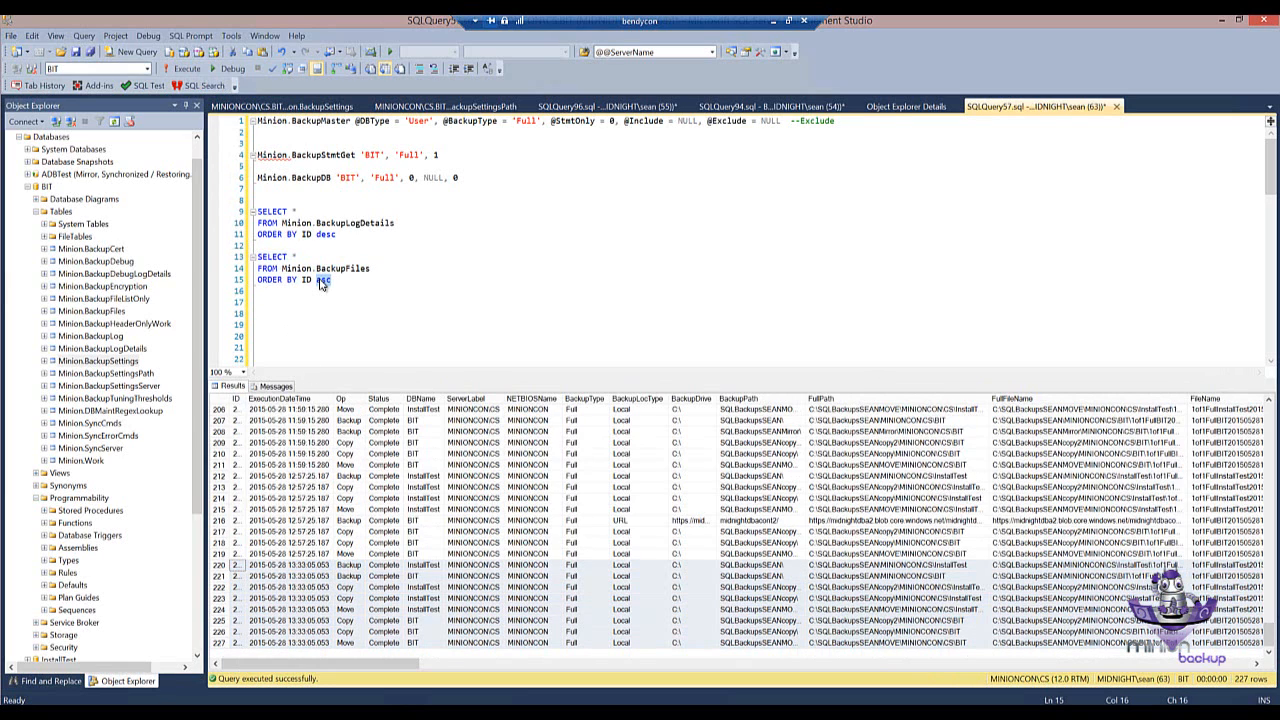
{"action": "type", "text": "desc"}
{"action": "left_click_drag", "start_coordinate": [353, 284], "coordinate": [231, 257]}
{"action": "left_click", "coordinate": [193, 74]}
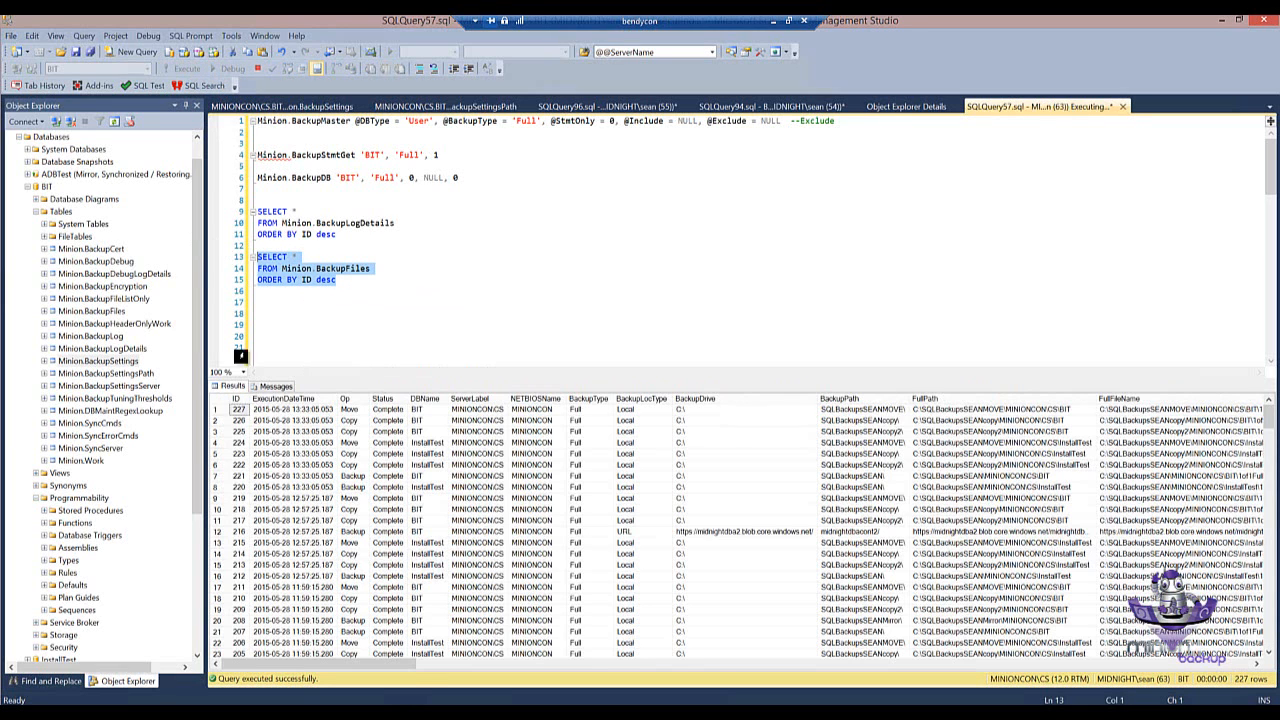
- Examine the newest BackupFiles row's operation, status, database name, server label, backup drive and backup path
{"action": "left_click", "coordinate": [350, 410]}
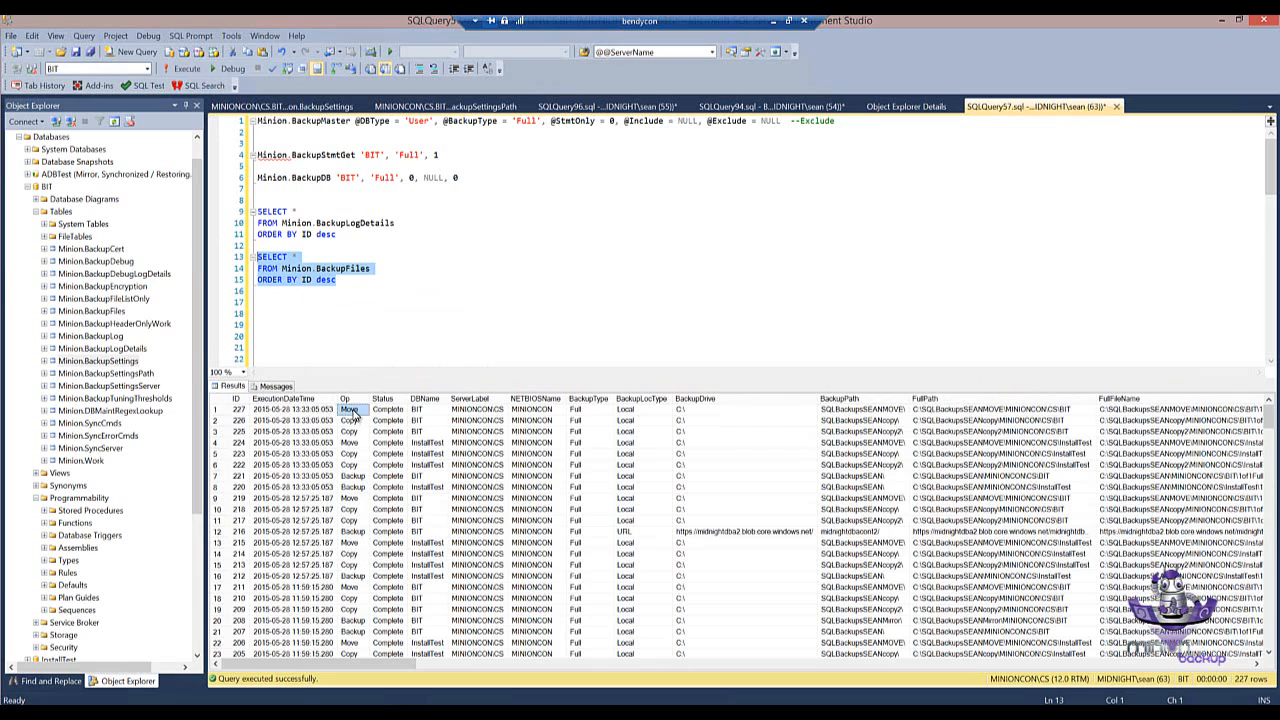
{"action": "left_click", "coordinate": [382, 411]}
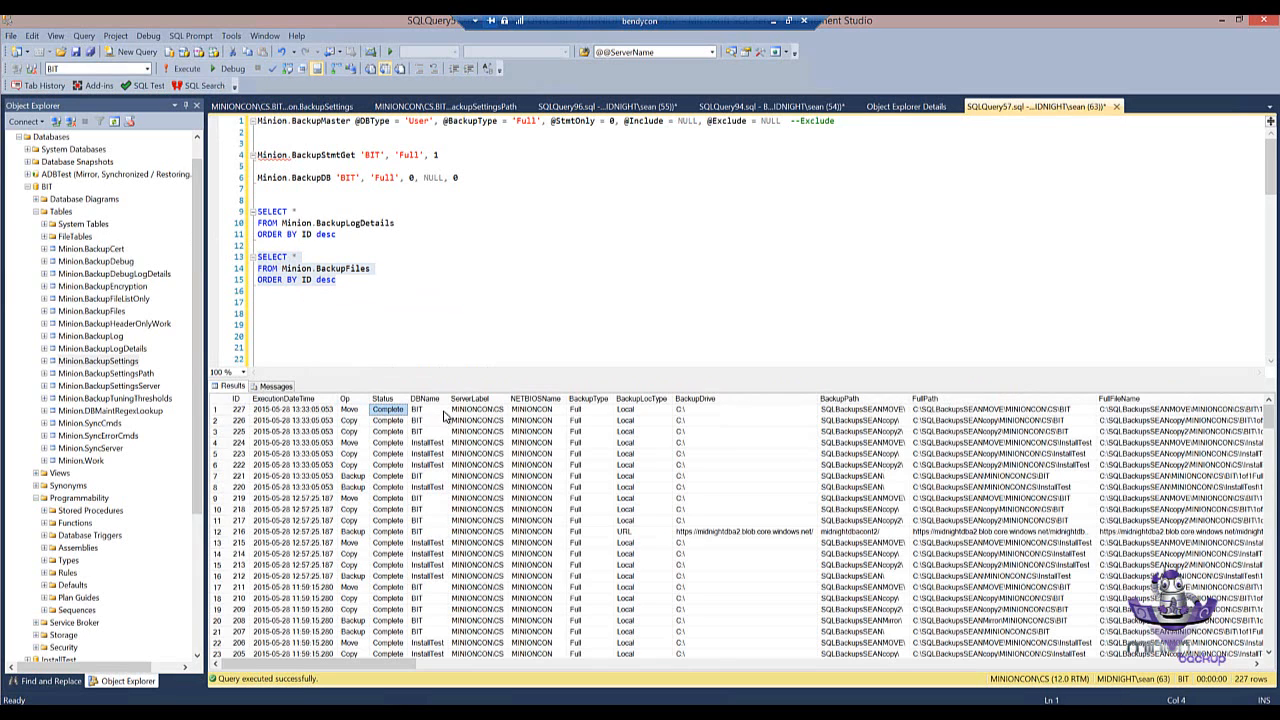
{"action": "left_click", "coordinate": [442, 413]}
{"action": "left_click", "coordinate": [488, 412]}
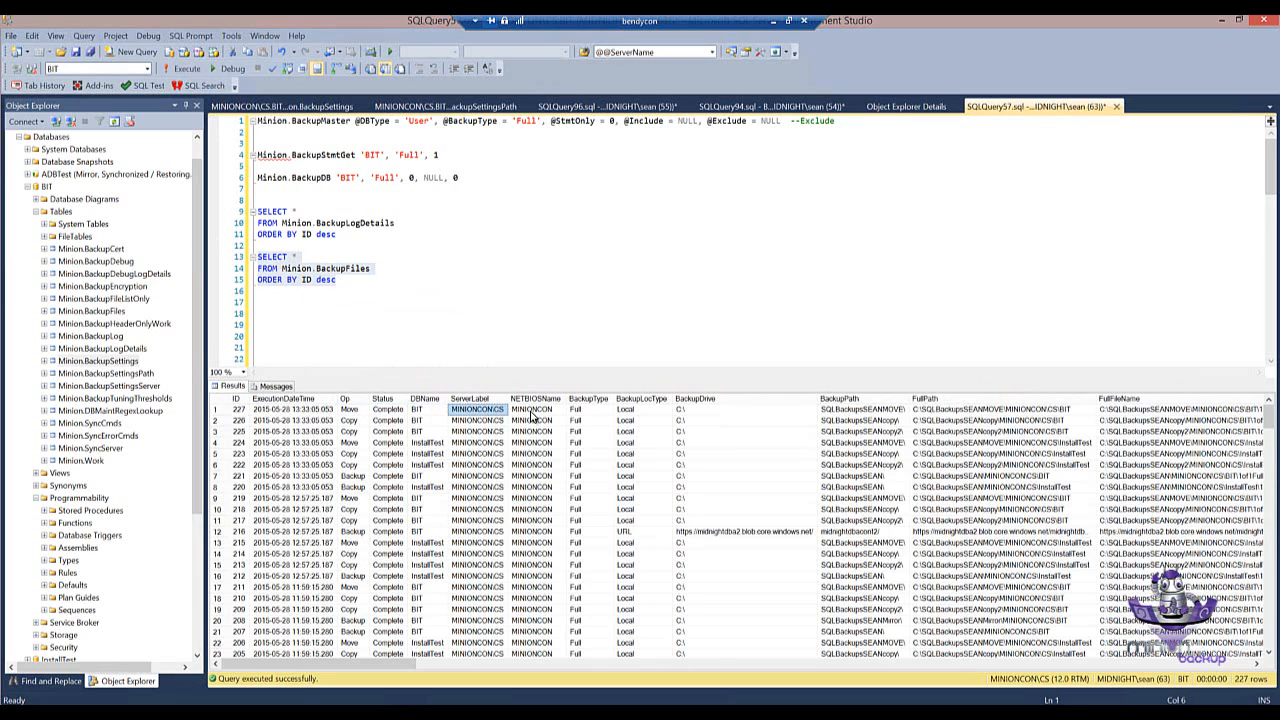
{"action": "left_click", "coordinate": [706, 413]}
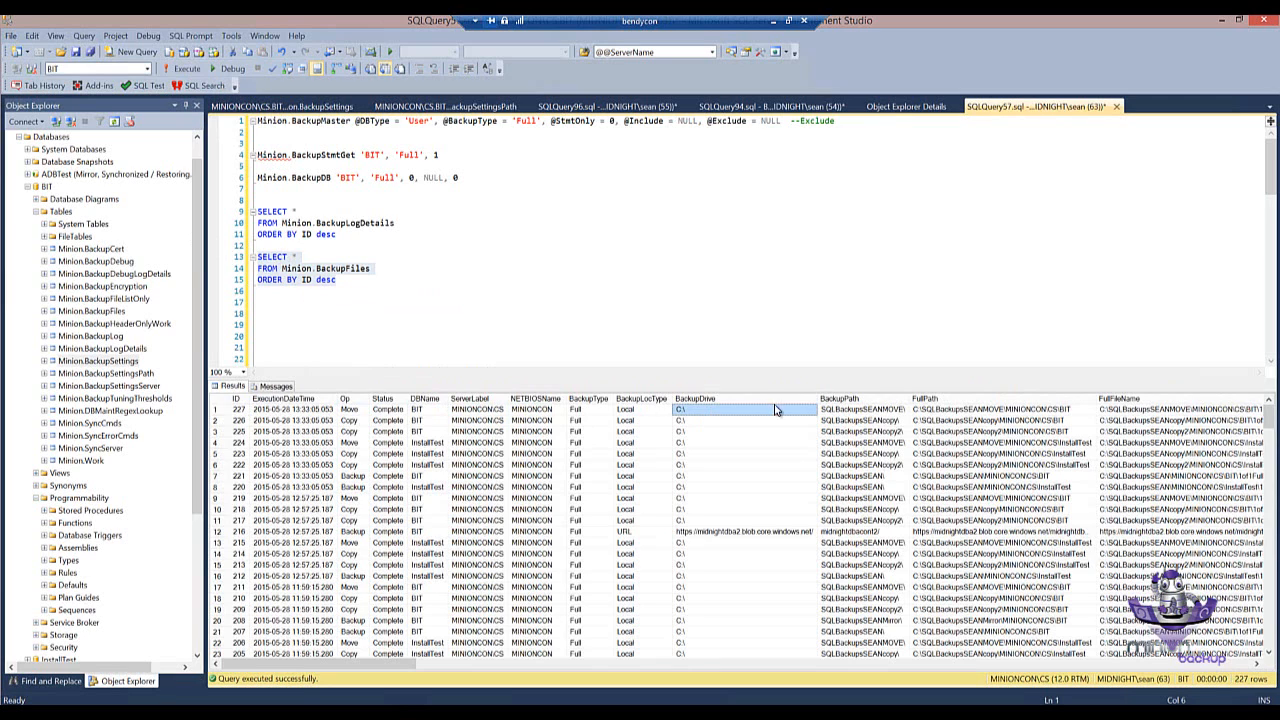
{"action": "left_click", "coordinate": [856, 414]}
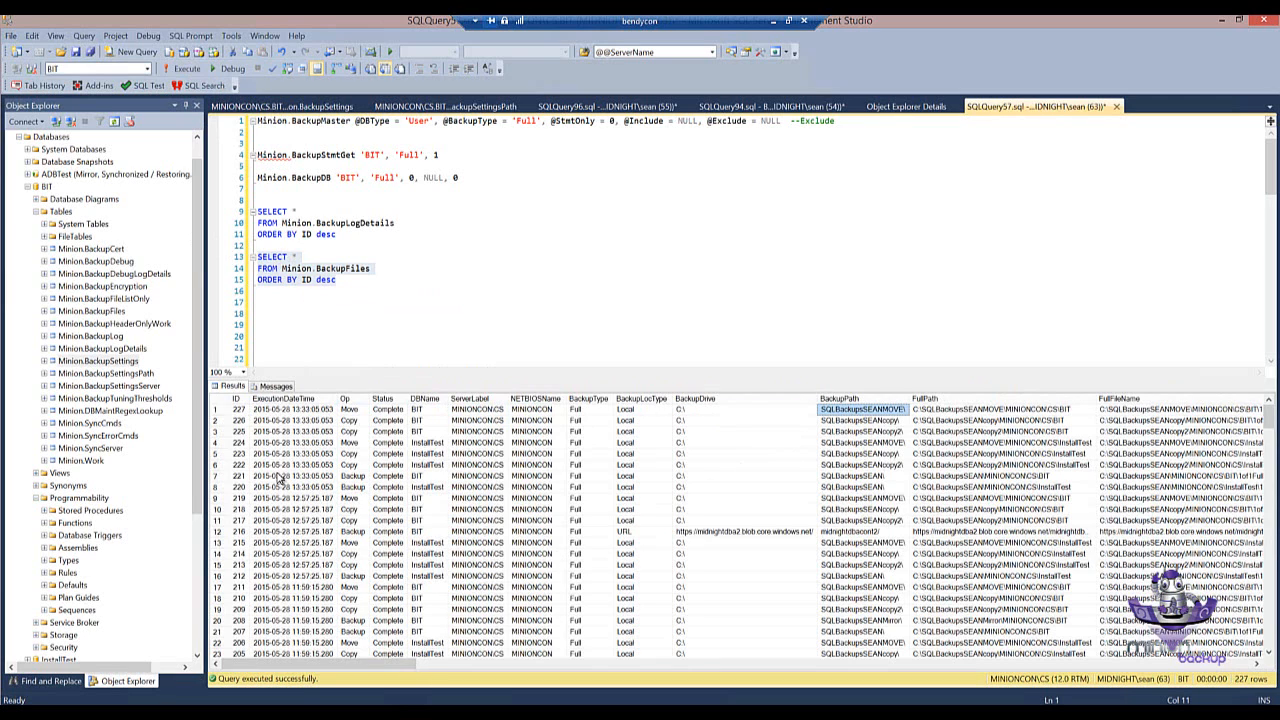
- Inspect the latest BIT backup row's deletion date, IsDeleted flag and backup size in the BackupFiles results
{"action": "left_click", "coordinate": [216, 476]}
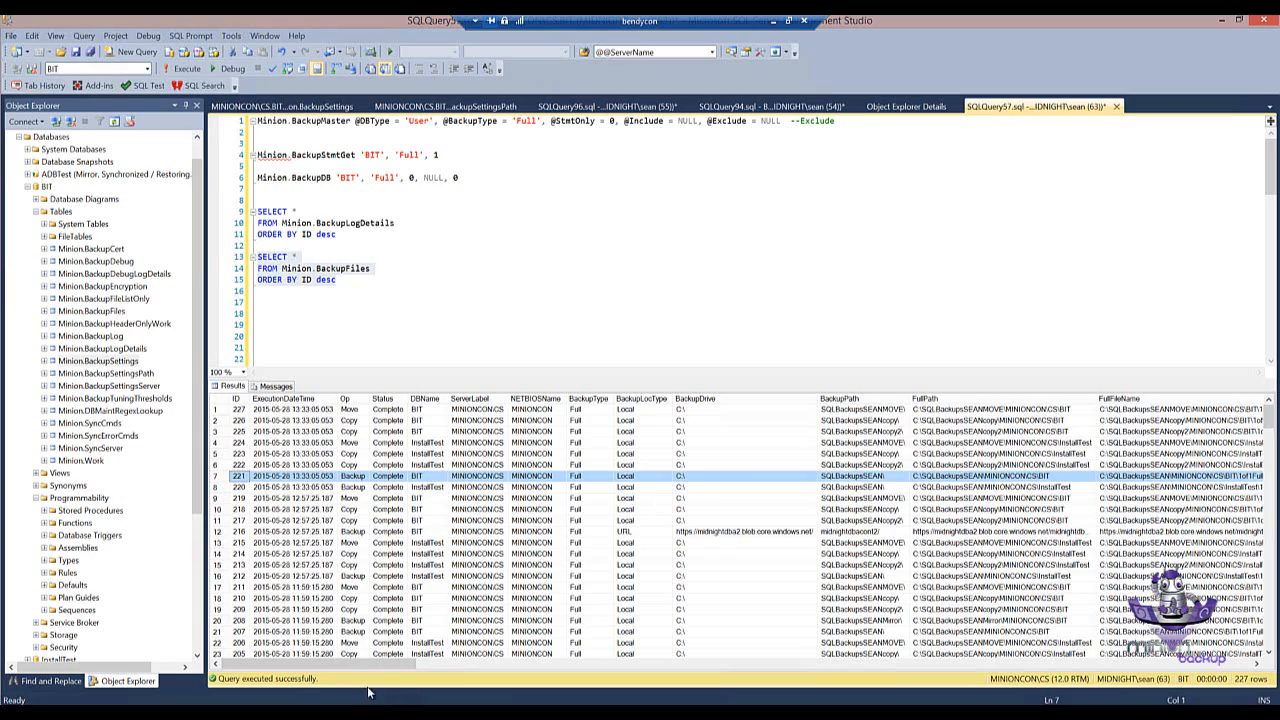
{"action": "left_click_drag", "start_coordinate": [390, 672], "coordinate": [482, 677]}
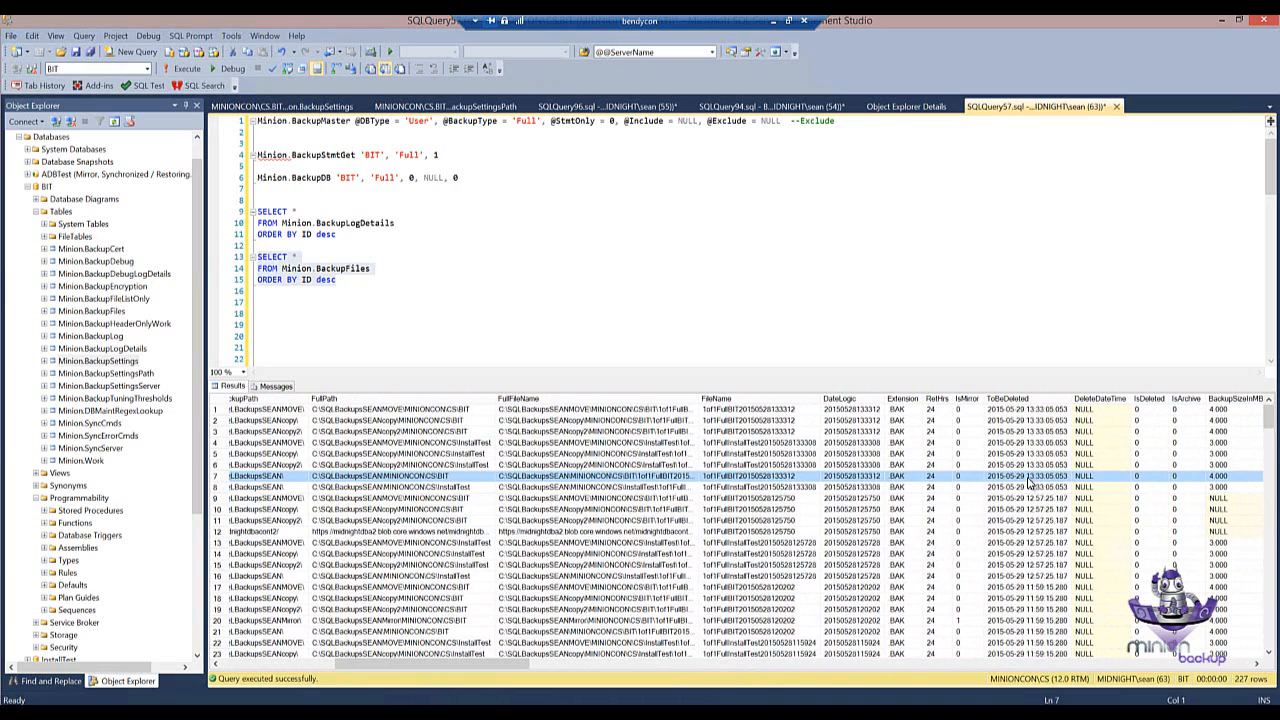
{"action": "left_click", "coordinate": [1104, 479]}
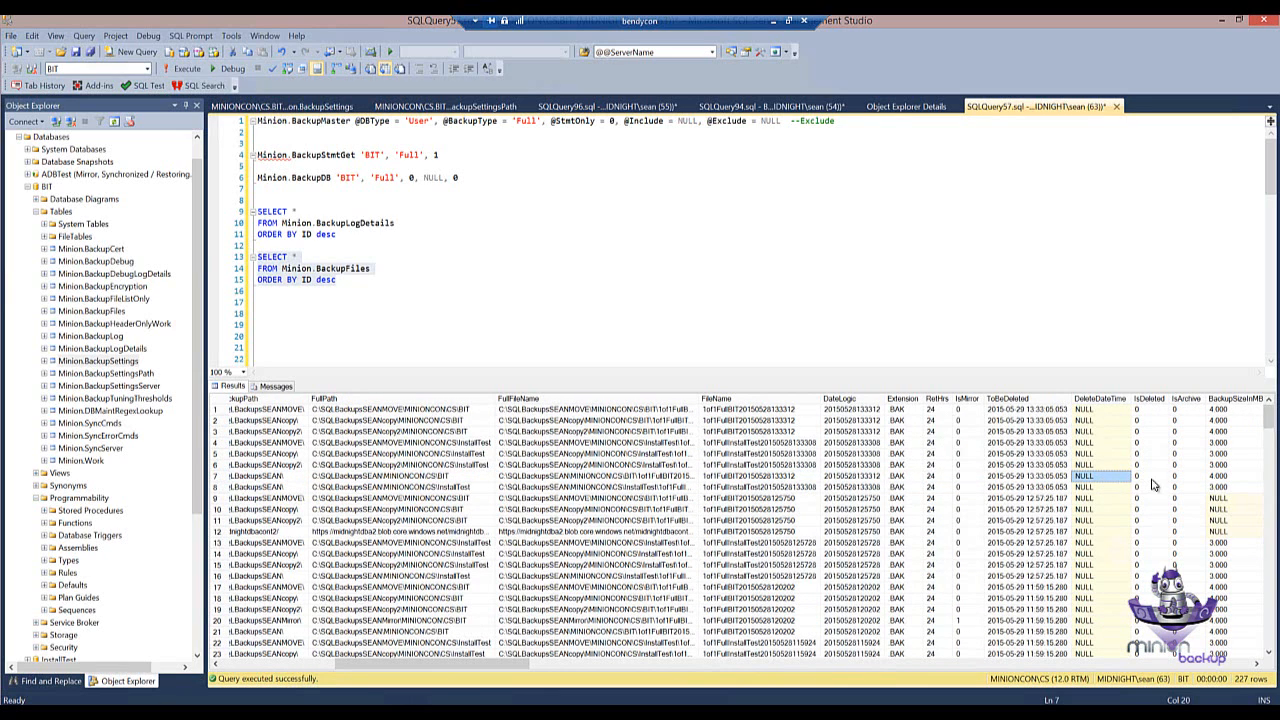
{"action": "left_click", "coordinate": [1148, 479]}
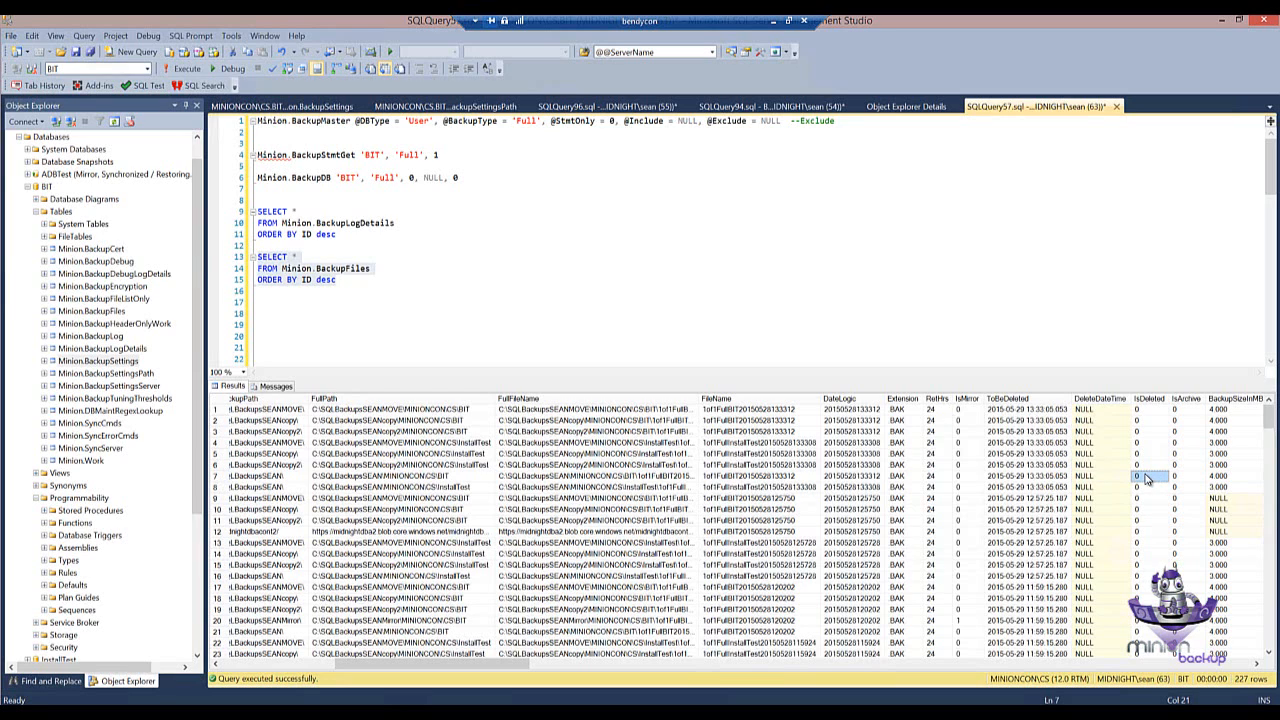
{"action": "left_click", "coordinate": [1226, 478]}
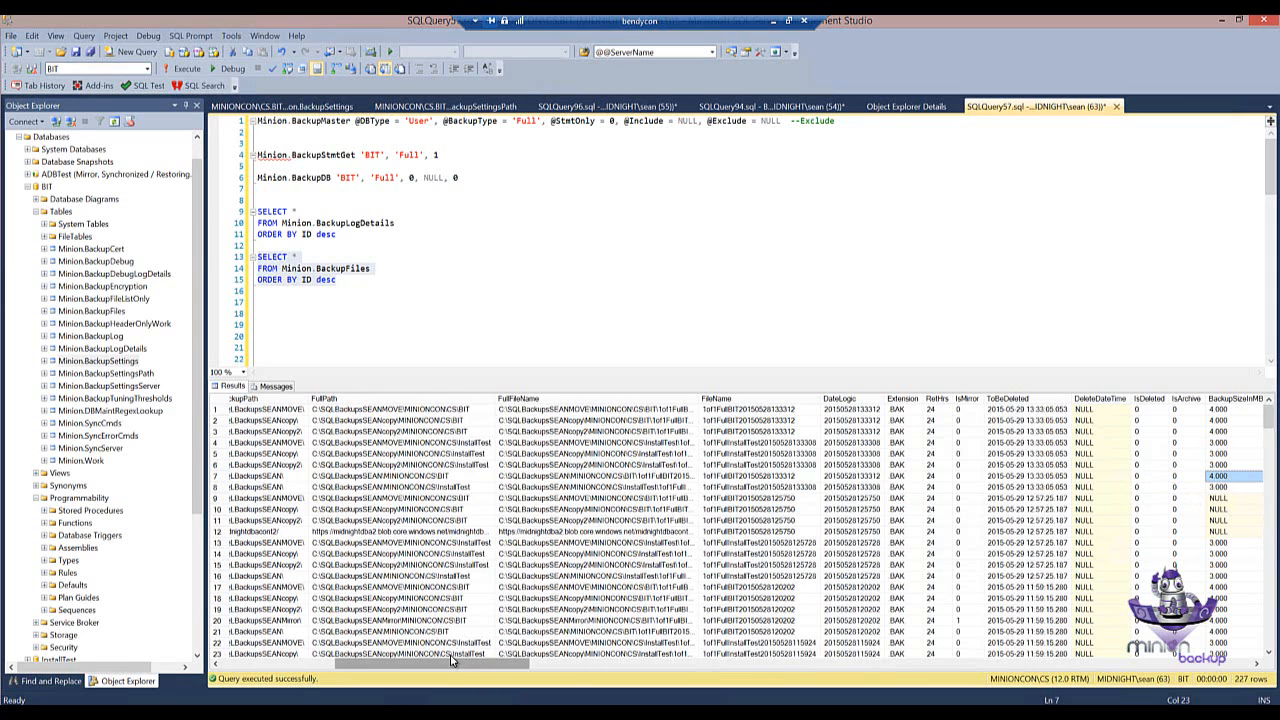
{"action": "left_click_drag", "start_coordinate": [454, 664], "coordinate": [354, 658]}
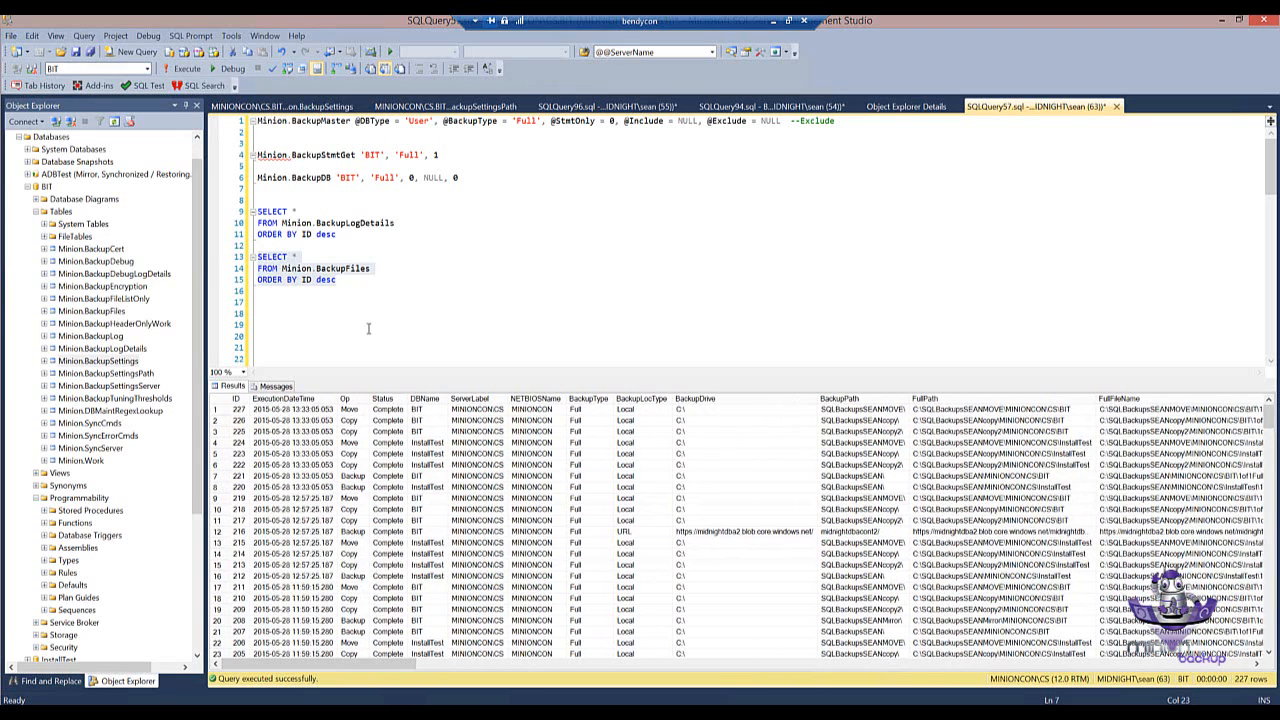
- Check the newest move entry's BackupPath and the FileAction value in the BackupSettings table, and return to the query window
{"action": "left_click", "coordinate": [863, 411]}
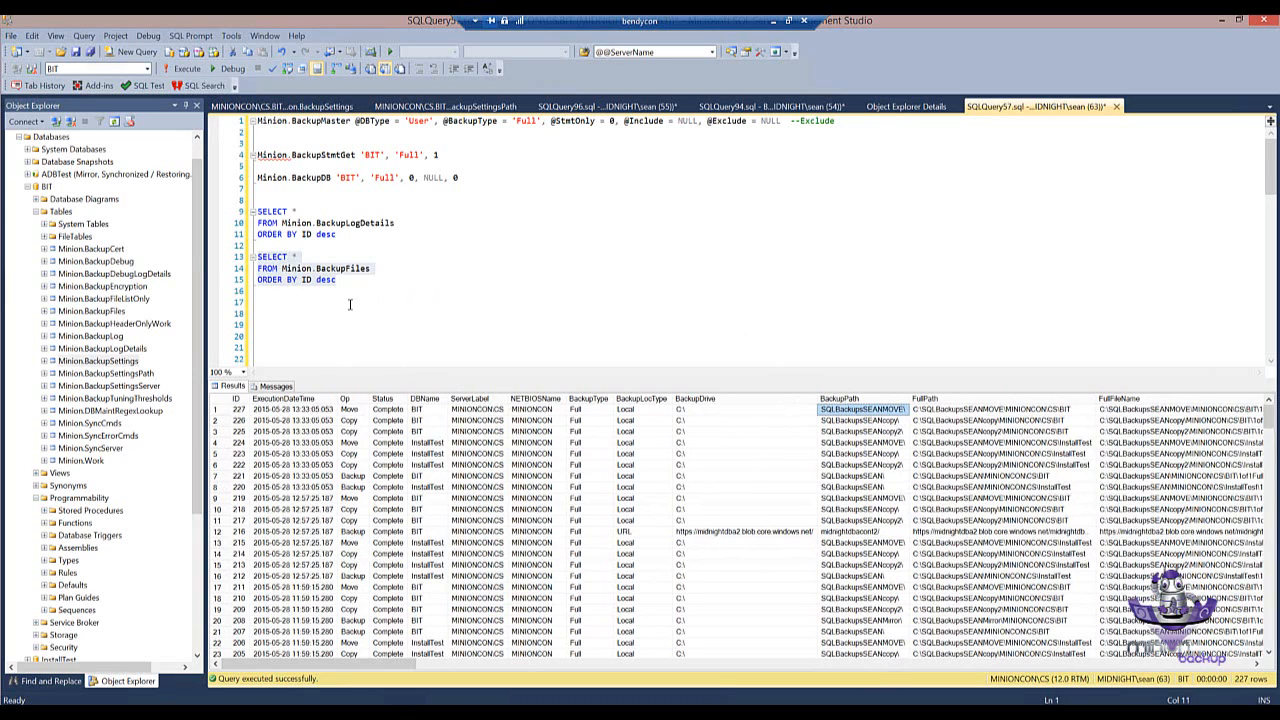
{"action": "left_click", "coordinate": [262, 295]}
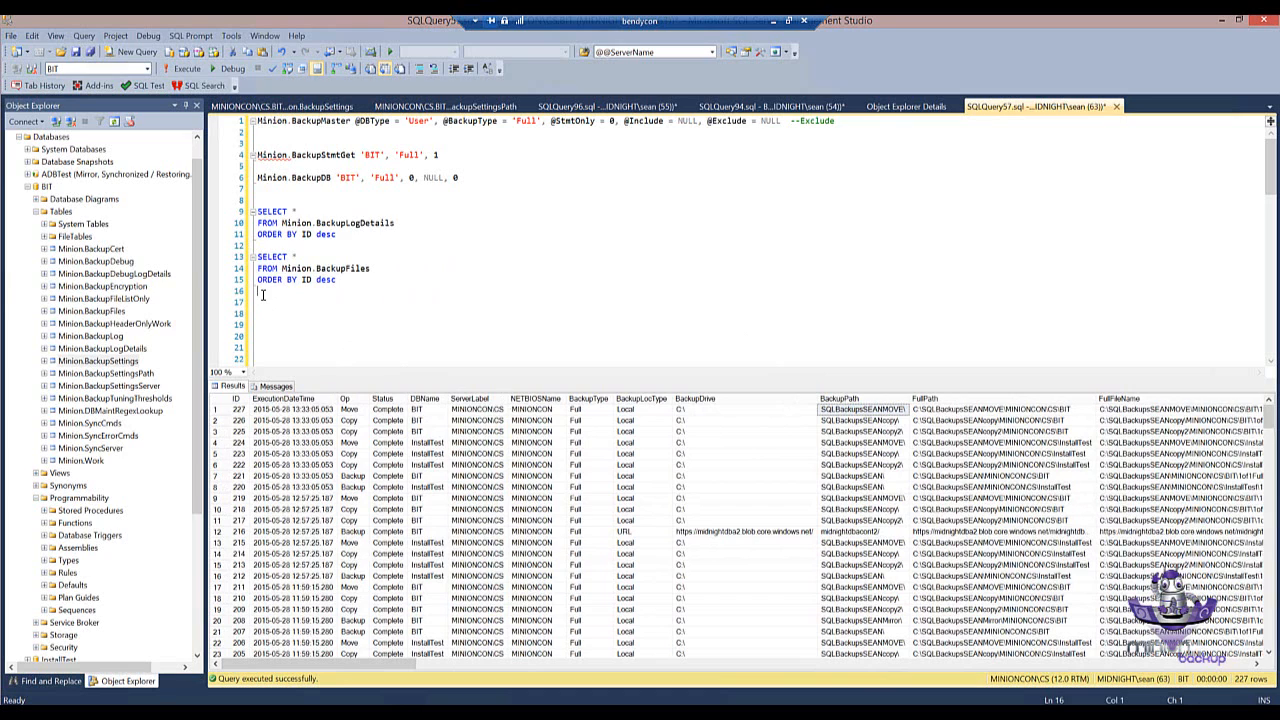
{"action": "left_click", "coordinate": [300, 106]}
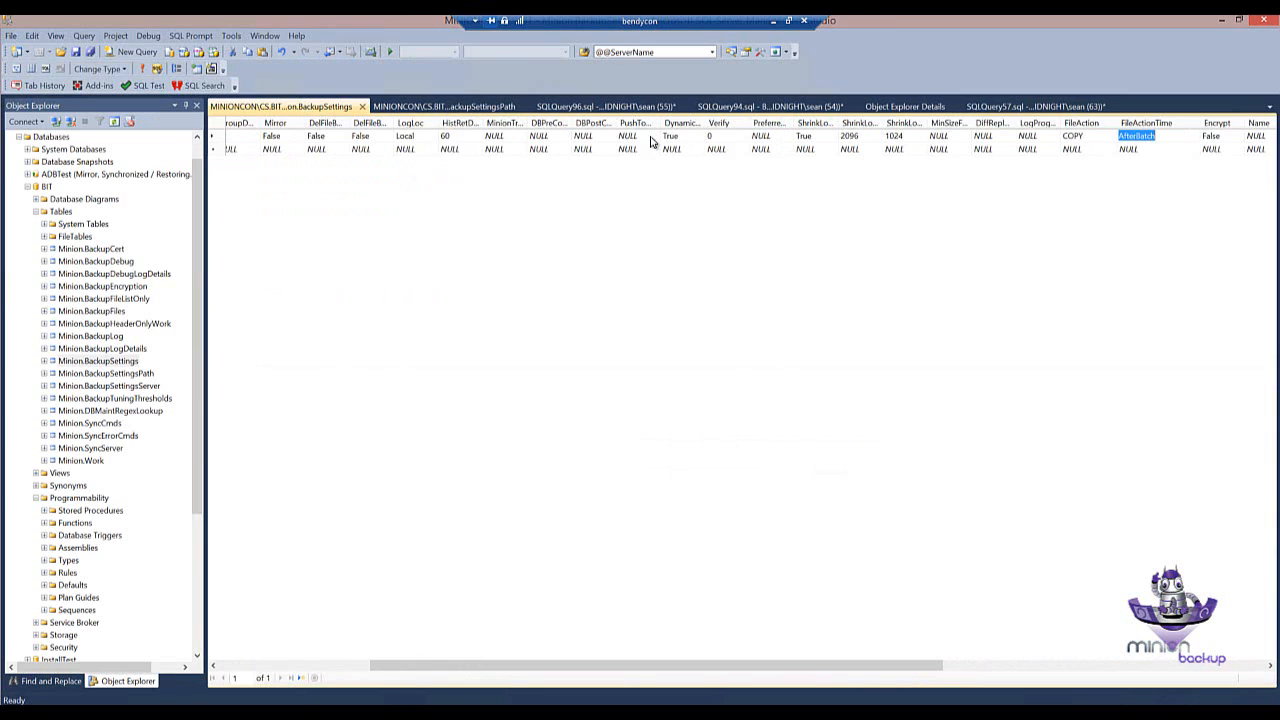
{"action": "left_click", "coordinate": [1098, 135]}
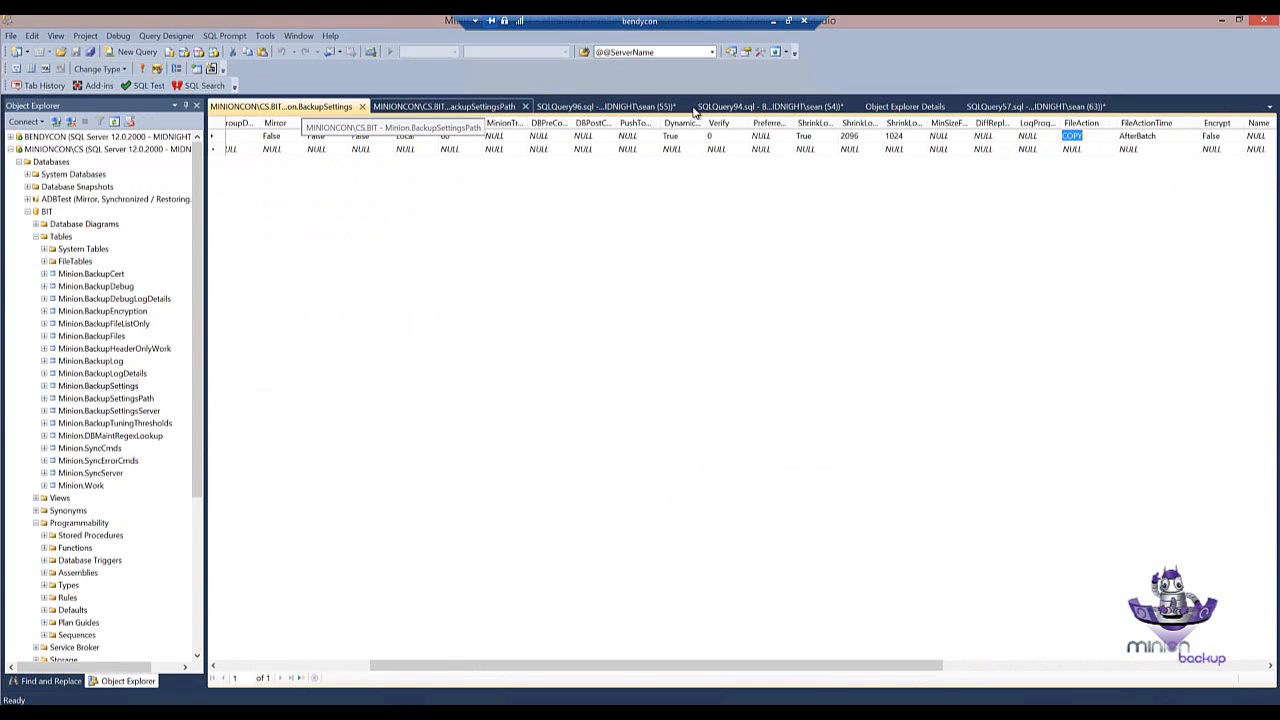
{"action": "left_click", "coordinate": [1025, 106]}
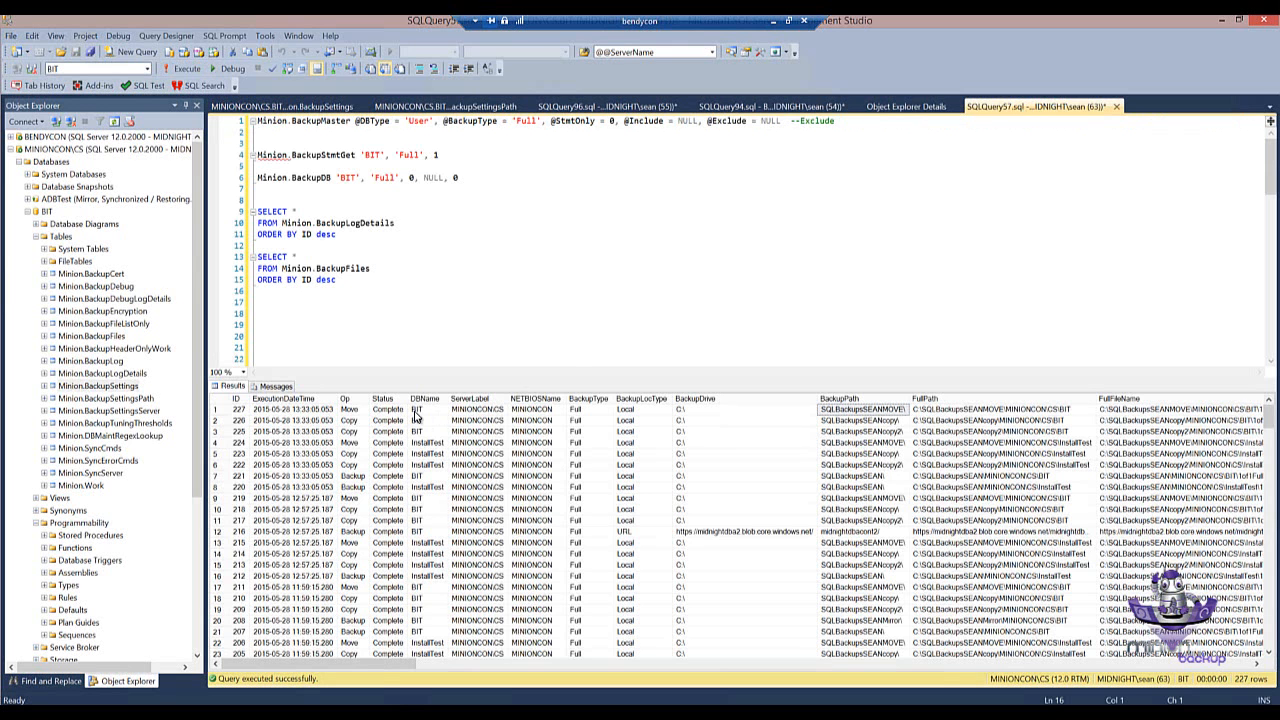
- Compare the Op values of the latest BIT and InstallTest move entries with the FileAction setting in BackupSettings
{"action": "left_click", "coordinate": [350, 410]}
{"action": "left_click", "coordinate": [352, 442]}
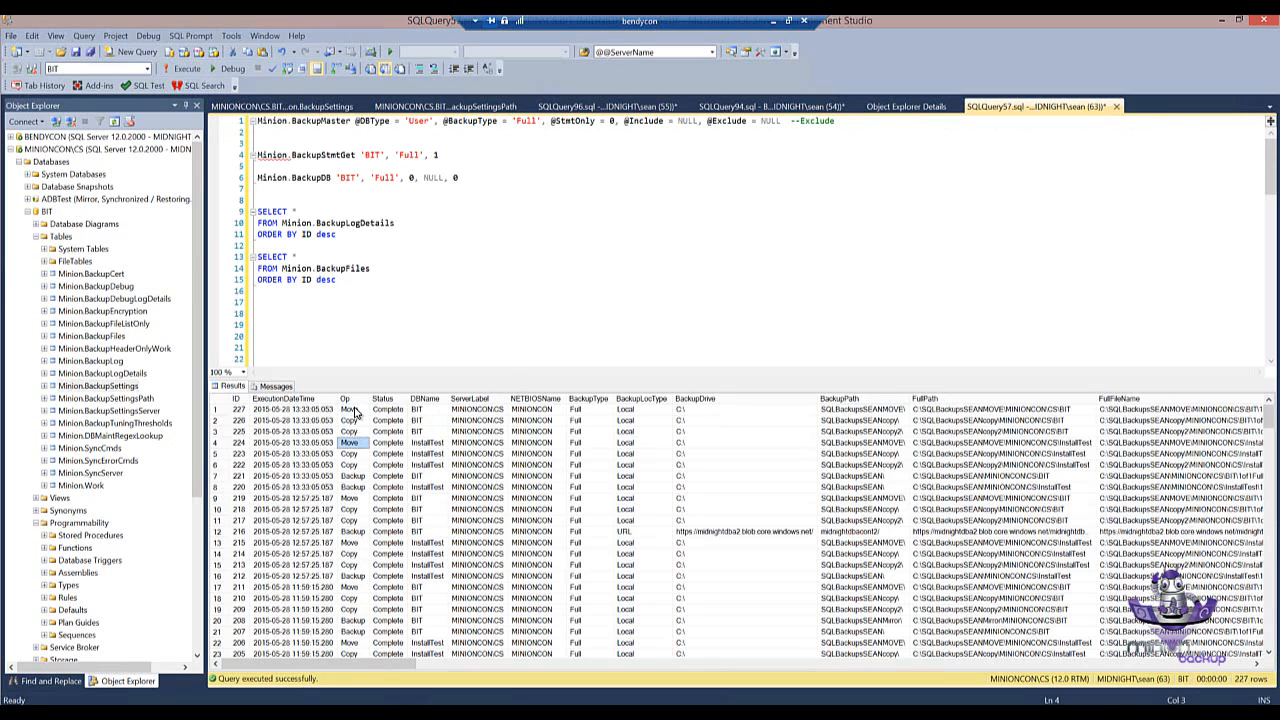
{"action": "left_click", "coordinate": [351, 409]}
{"action": "left_click", "coordinate": [295, 318]}
{"action": "left_click", "coordinate": [278, 107]}
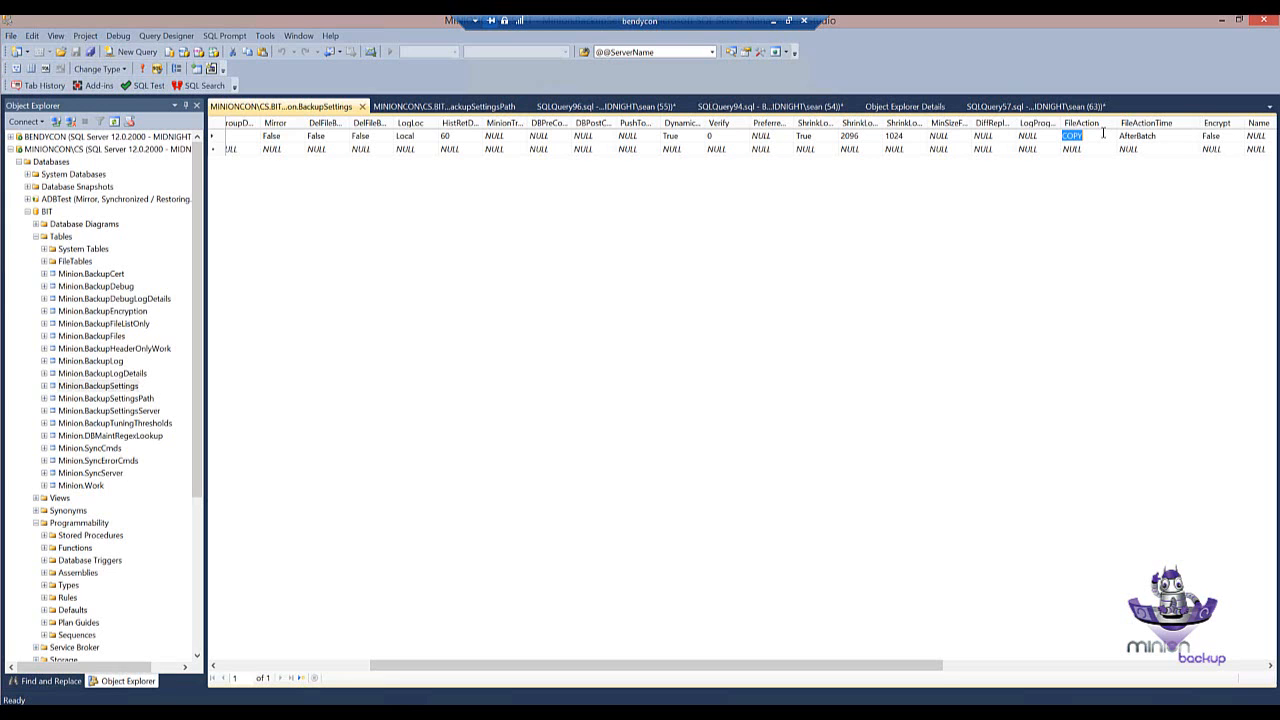
{"action": "left_click", "coordinate": [1102, 133]}
{"action": "left_click", "coordinate": [1034, 108]}
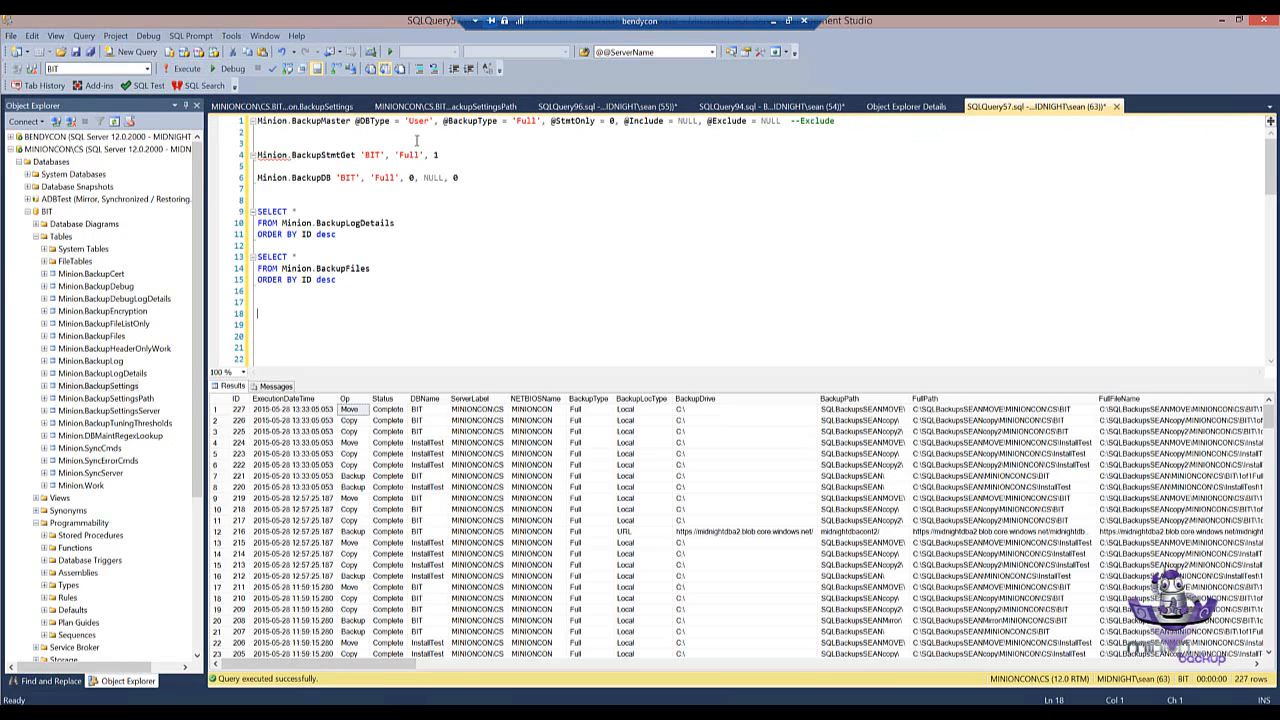
- Set FileAction to Copy in the BackupSettings row, commit the change, and return to the backup query window
{"action": "left_click", "coordinate": [310, 108]}
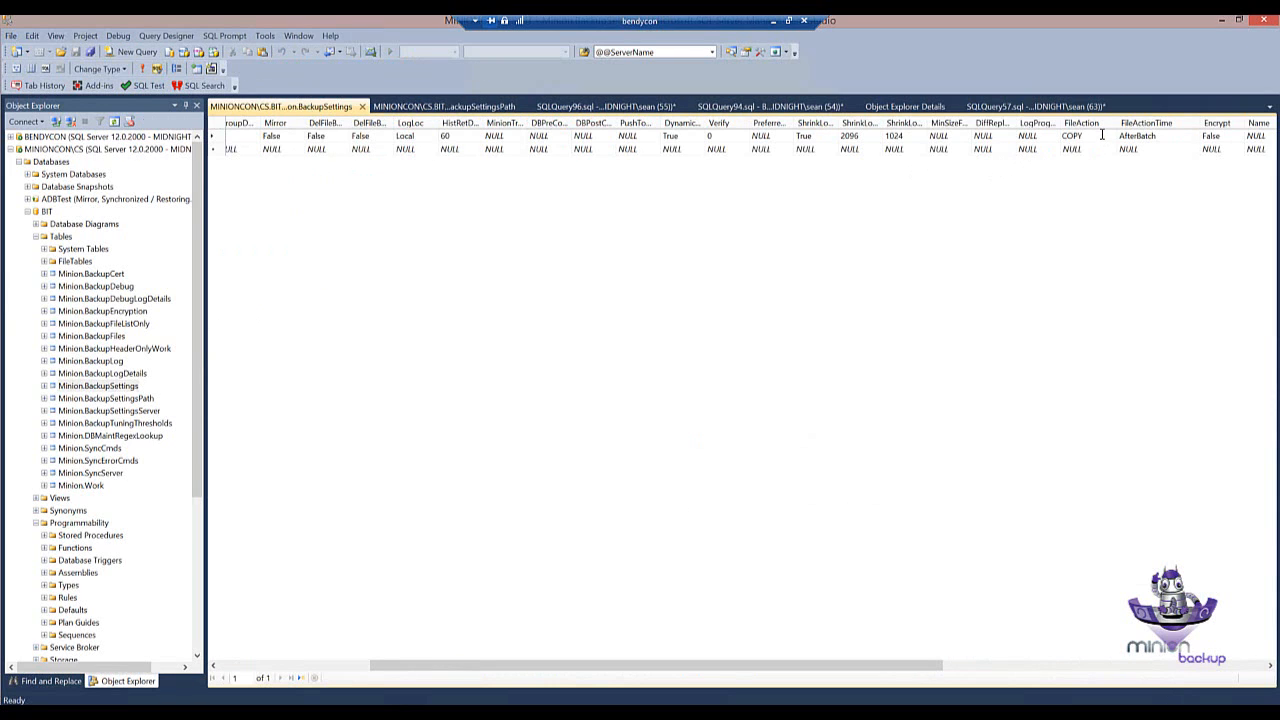
{"action": "left_click_drag", "start_coordinate": [1092, 138], "coordinate": [1052, 141]}
{"action": "type", "text": "Copy"}
{"action": "key", "text": "Down"}
{"action": "left_click", "coordinate": [966, 112]}
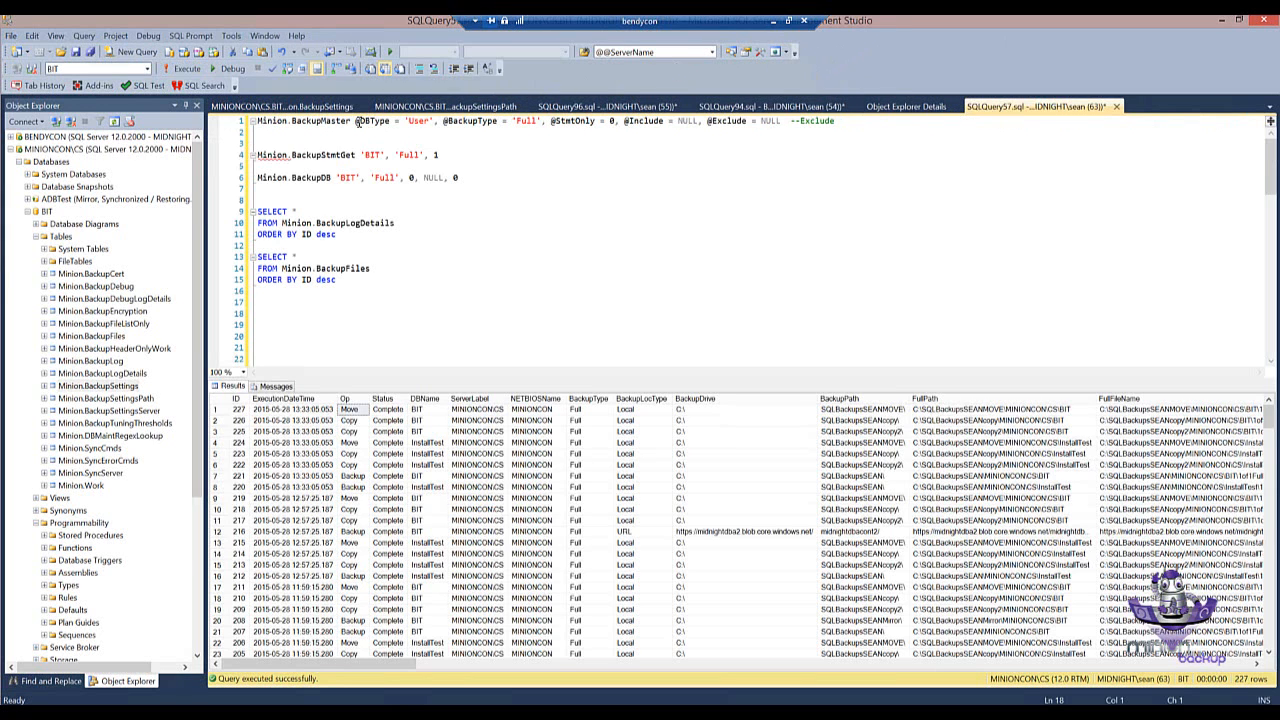
- Run the Minion.BackupMaster statement for a full backup of the user databases
{"action": "left_click", "coordinate": [241, 122]}
{"action": "left_click", "coordinate": [186, 70]}
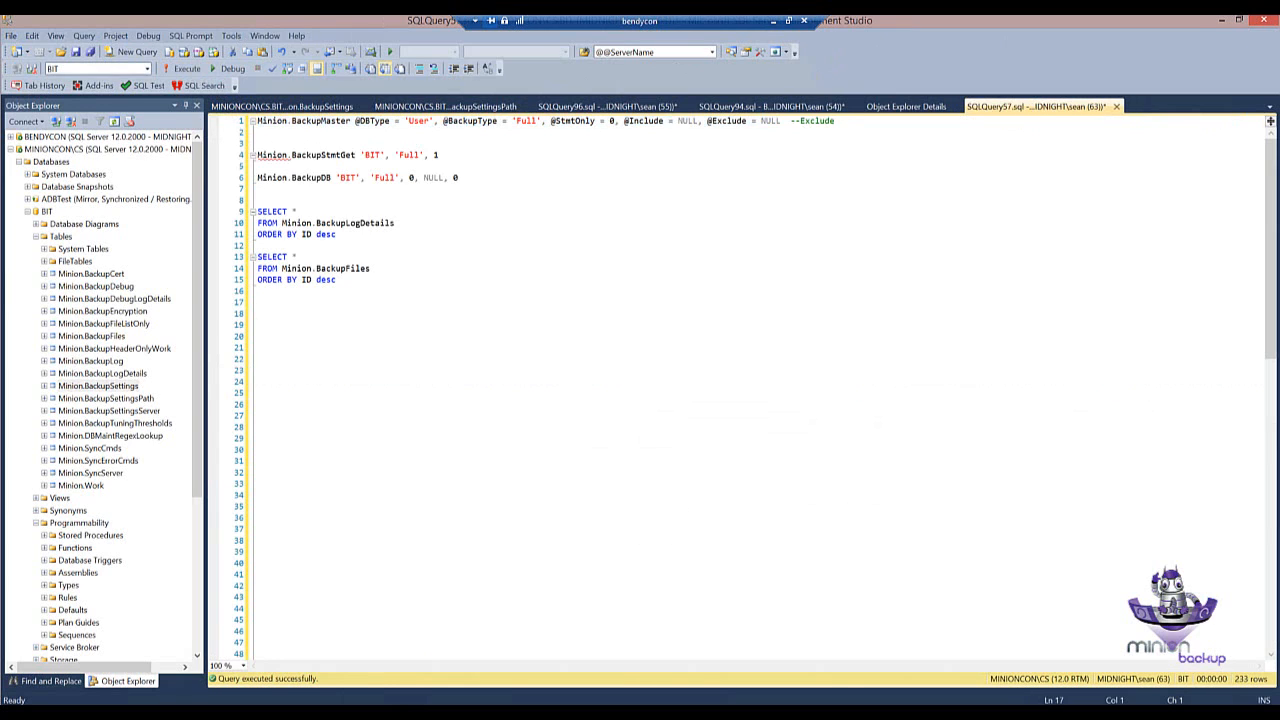
- Query Minion.BackupFiles by descending ID and select the six newest rows to check the latest run's operations
{"action": "left_click", "coordinate": [435, 302]}
{"action": "left_click_drag", "start_coordinate": [343, 281], "coordinate": [255, 258]}
{"action": "left_click", "coordinate": [186, 69]}
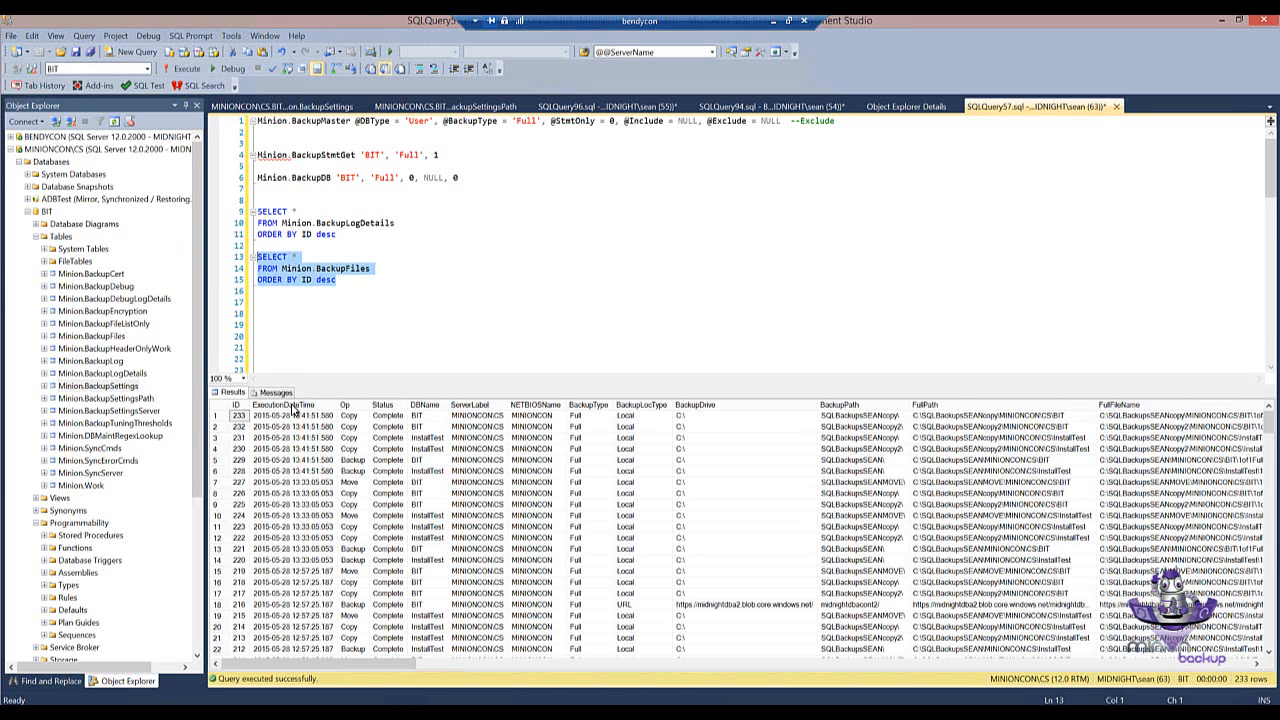
{"action": "left_click", "coordinate": [216, 415]}
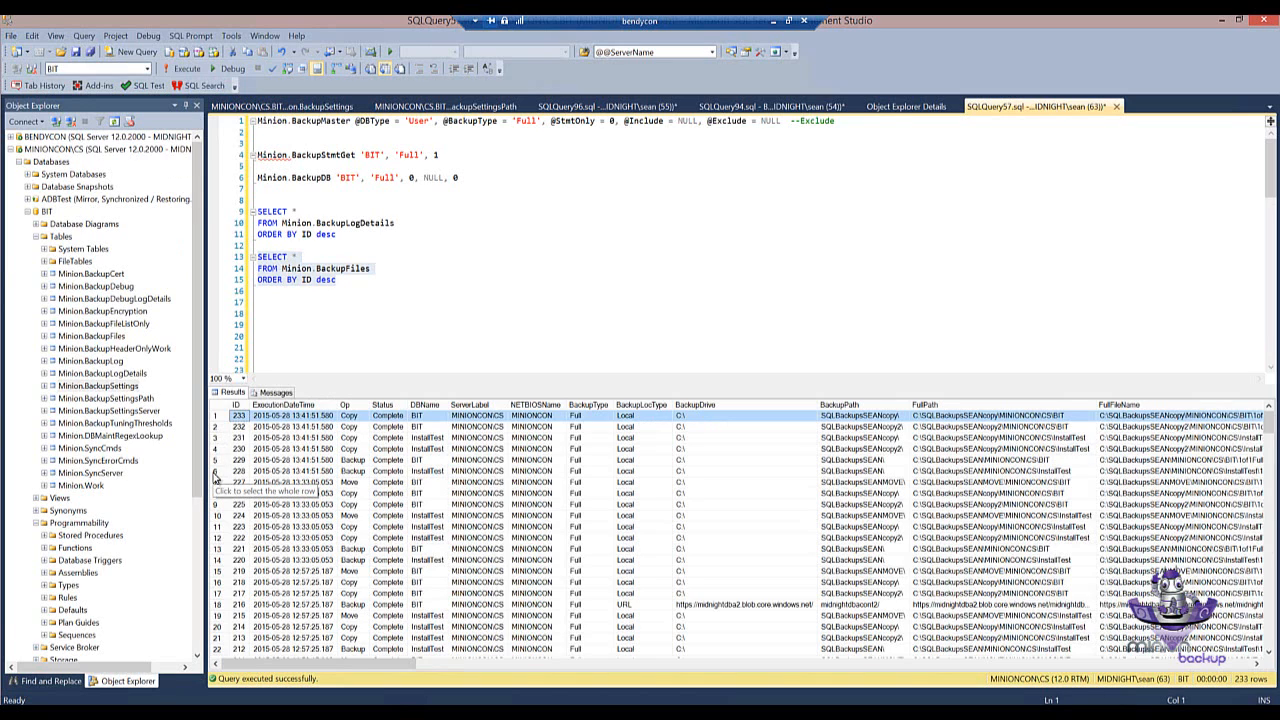
{"action": "left_click", "coordinate": [215, 477], "text": "shift"}
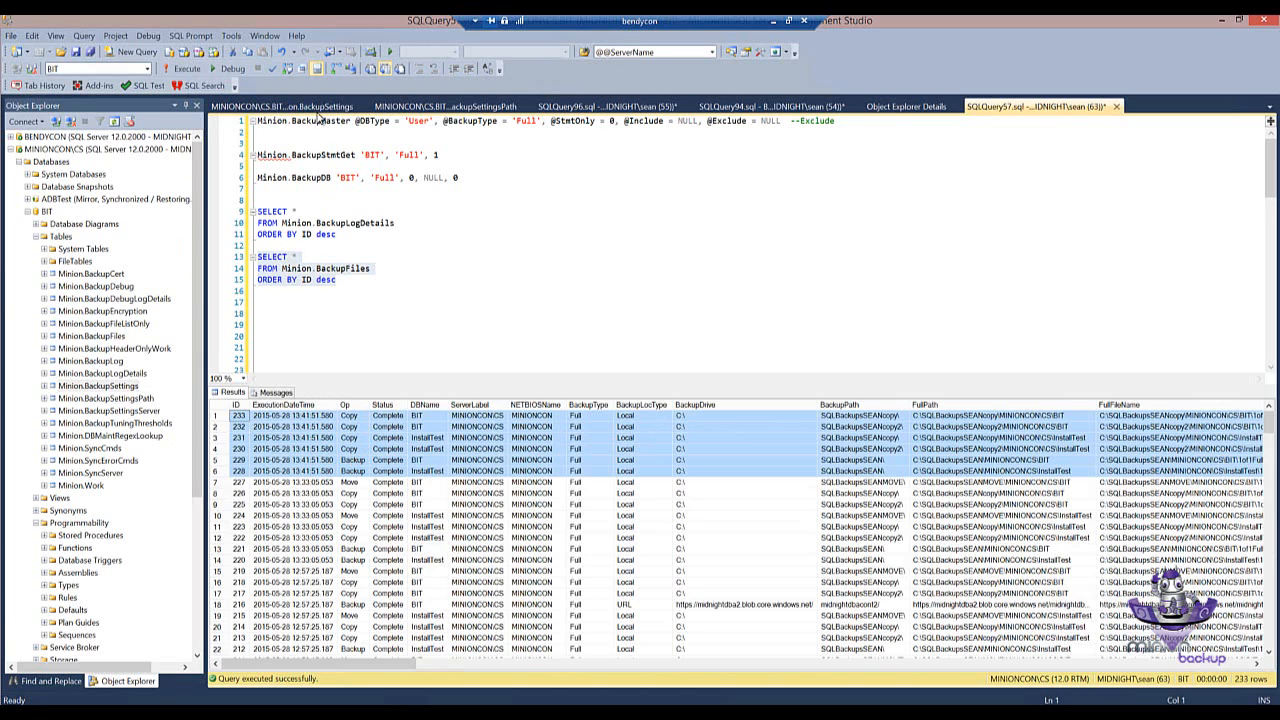
- In the BackupSettingsPath table, set IsActive to 0 for the Copy row that uses the COPY method and commit it
{"action": "left_click", "coordinate": [380, 107]}
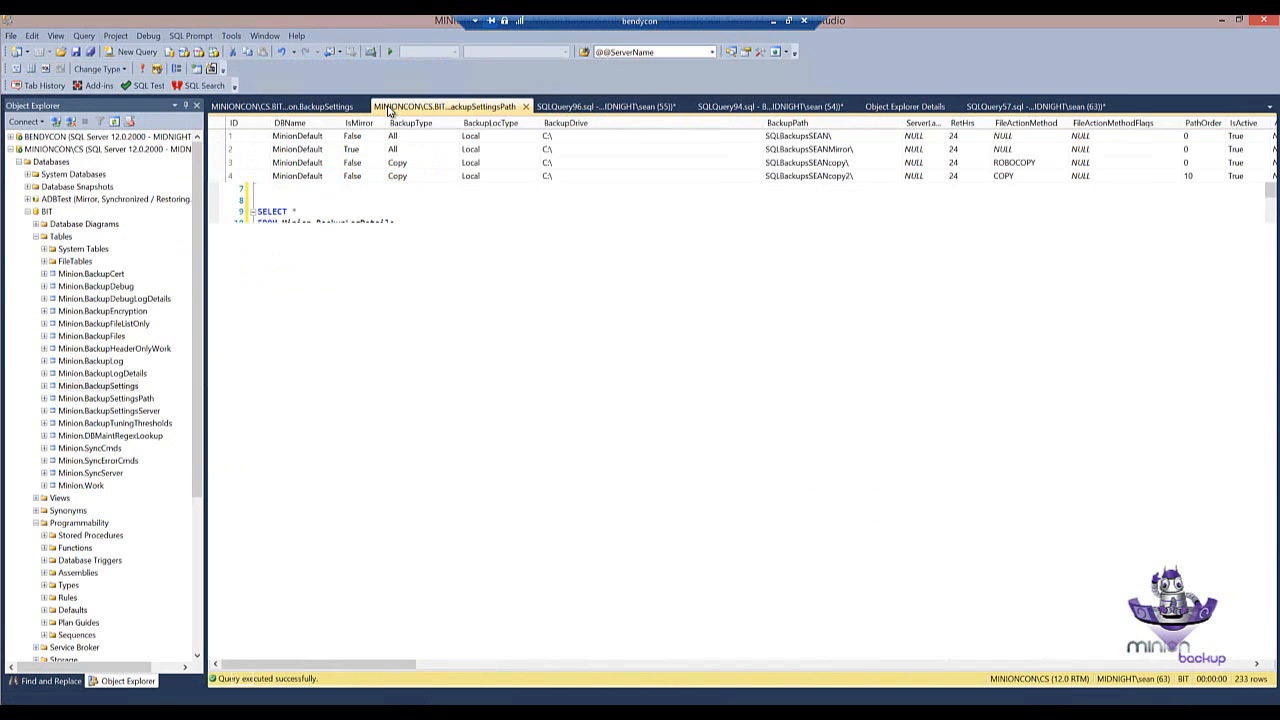
{"action": "left_click", "coordinate": [224, 179]}
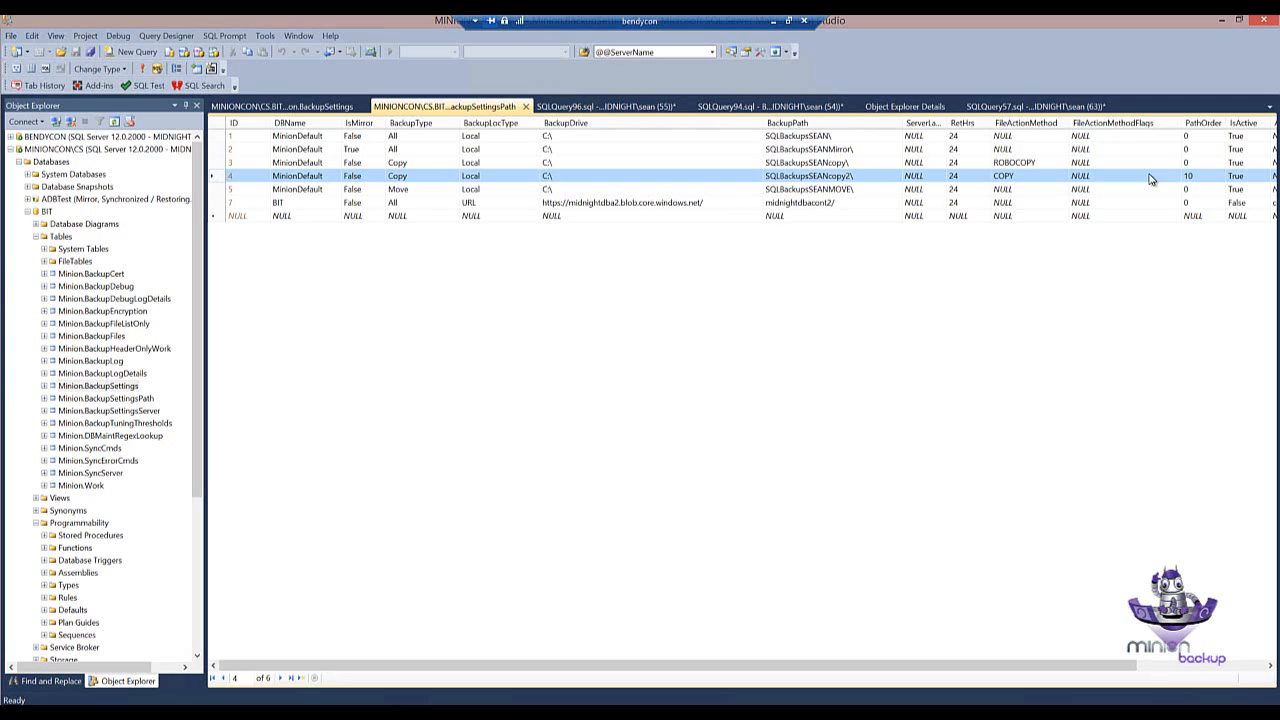
{"action": "left_click", "coordinate": [1232, 177]}
{"action": "type", "text": "0"}
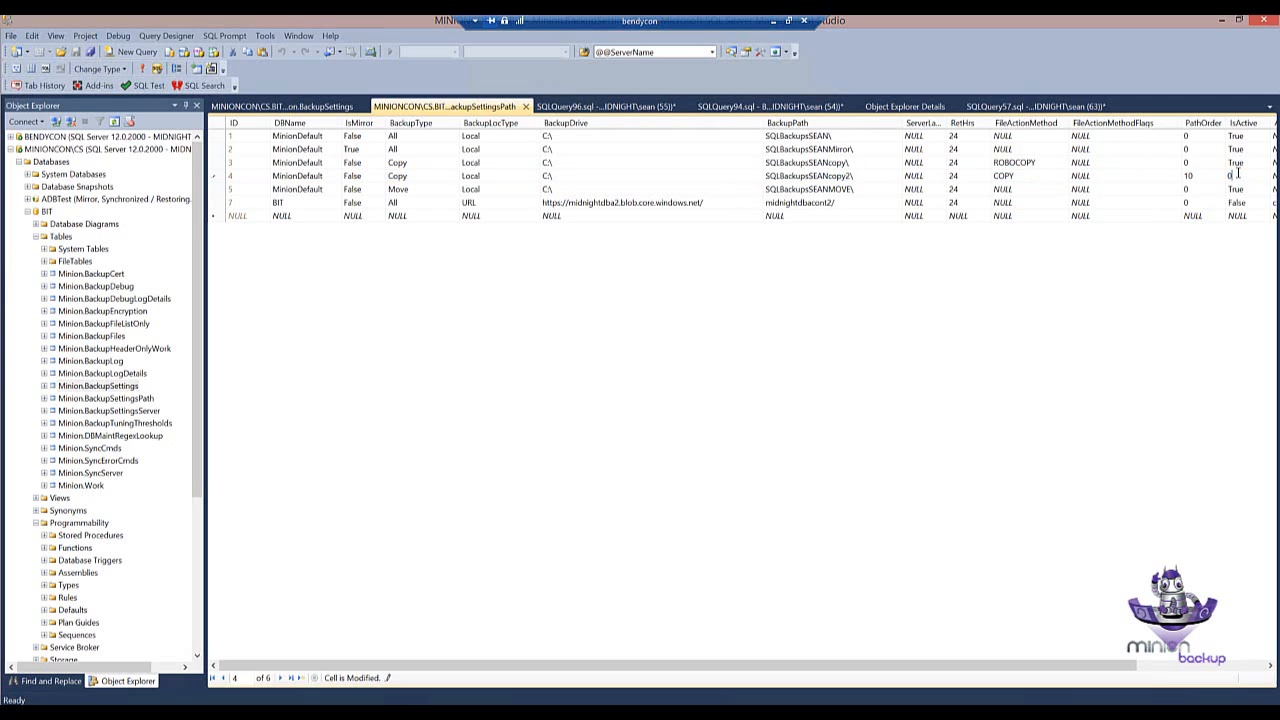
{"action": "key", "text": "Down"}
- Set IsActive to 0 for the Move row in BackupSettingsPath and commit the change
{"action": "left_click", "coordinate": [219, 192]}
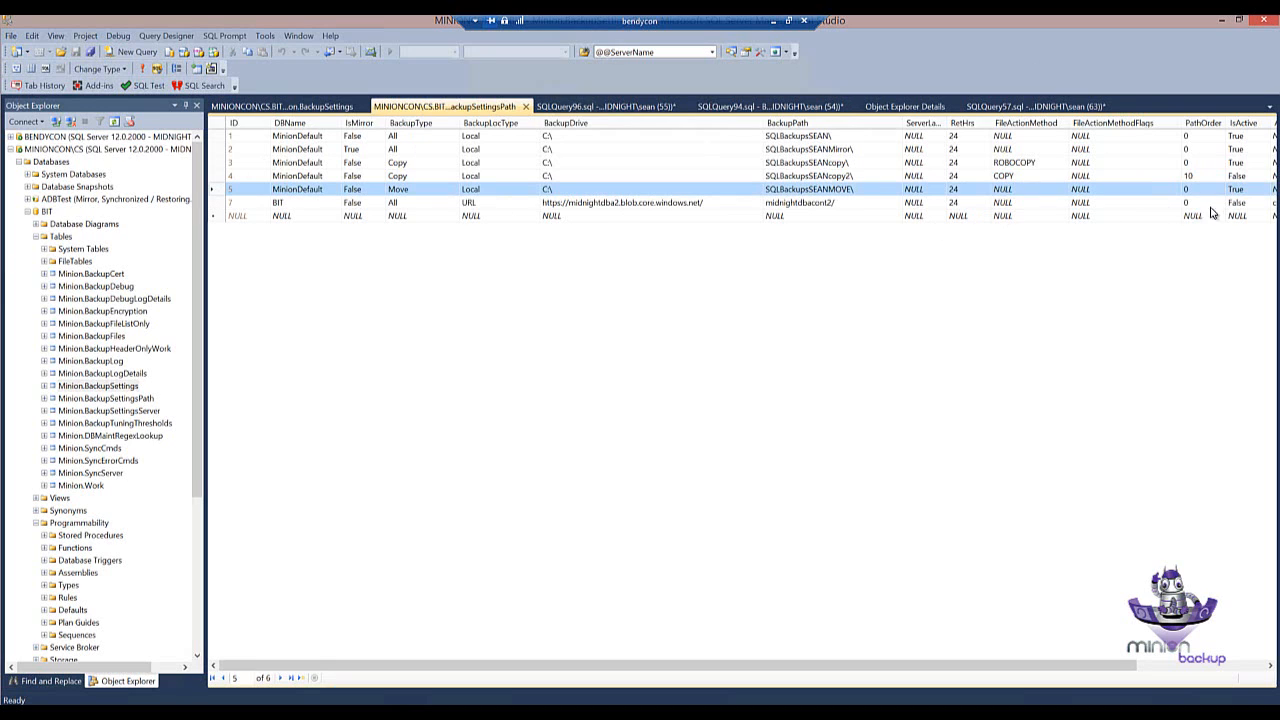
{"action": "left_click", "coordinate": [1246, 190]}
{"action": "type", "text": "0"}
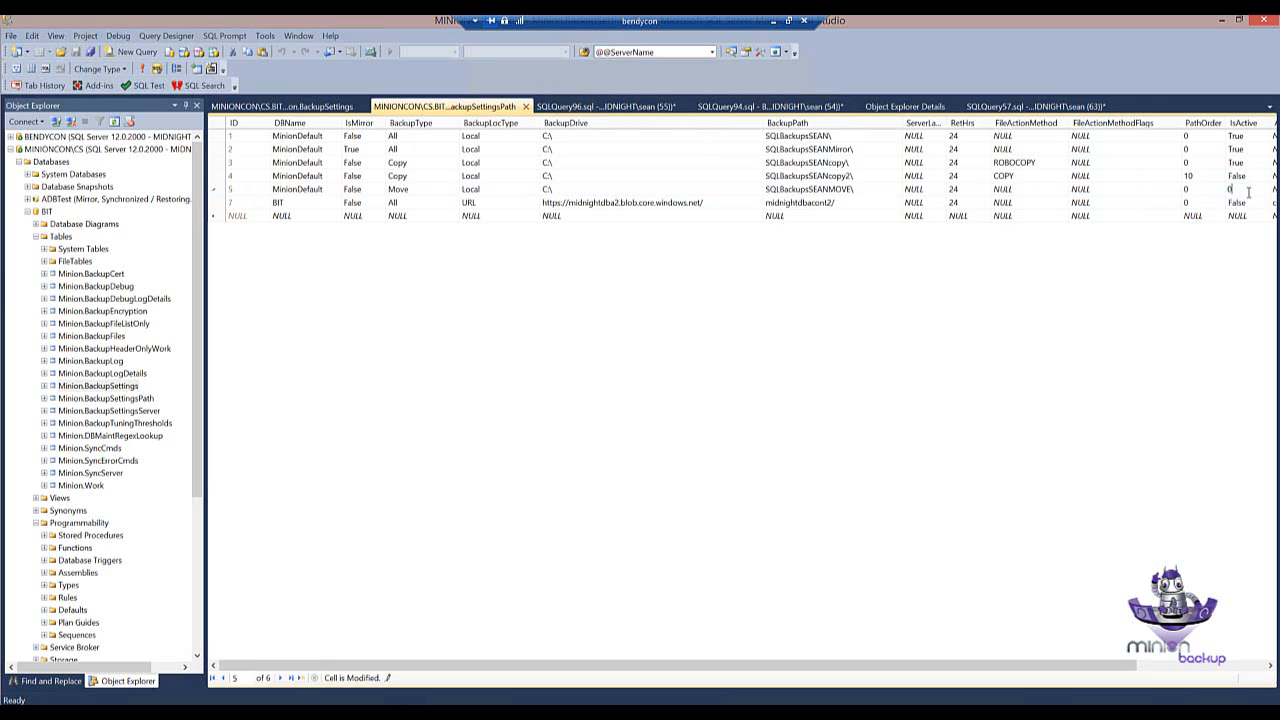
{"action": "left_click", "coordinate": [1250, 202]}
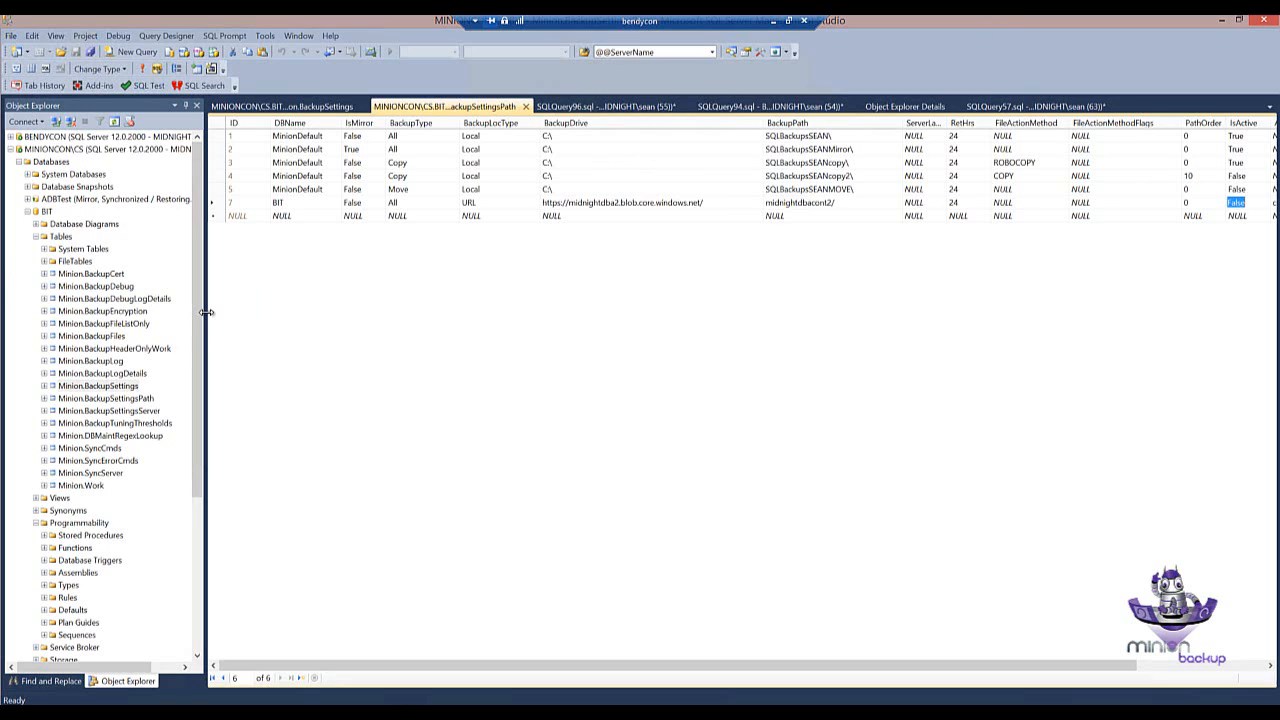
- Narrow Object Explorer and examine the FileActionMethod and FileActionMethodFlags values of the two Copy rows
{"action": "left_click_drag", "start_coordinate": [205, 312], "coordinate": [133, 311]}
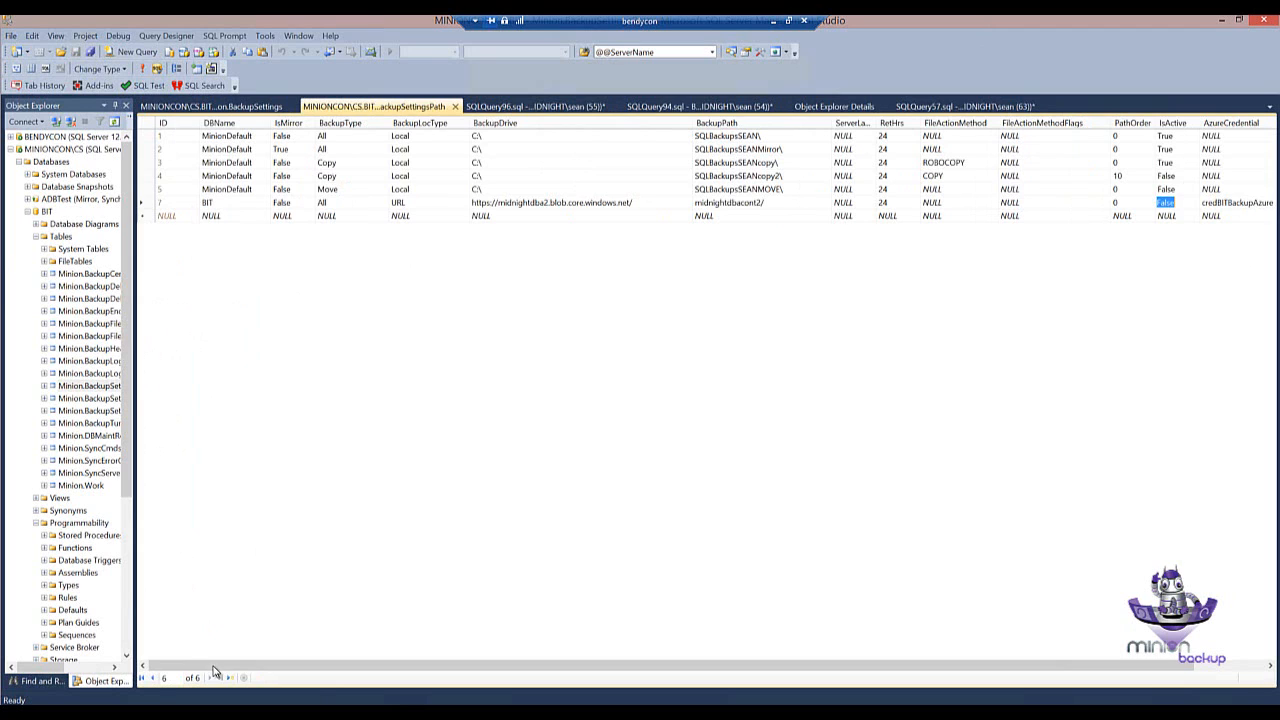
{"action": "left_click_drag", "start_coordinate": [390, 660], "coordinate": [466, 660]}
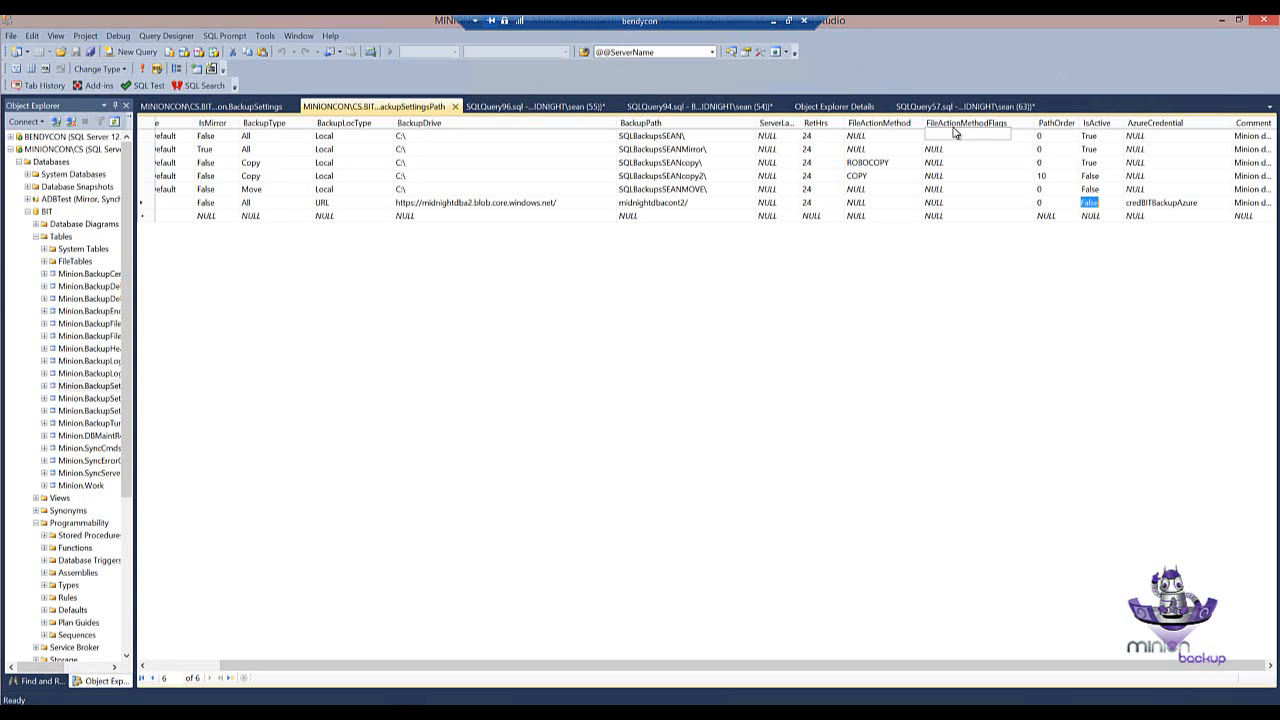
{"action": "left_click", "coordinate": [885, 164]}
{"action": "left_click", "coordinate": [880, 178]}
{"action": "left_click", "coordinate": [945, 176]}
{"action": "left_click", "coordinate": [943, 161]}
- Set the Move row's BackupDrive to \\MINIONCON\CopyShare\ and widen the ServerLabel column to show its full heading
{"action": "left_click", "coordinate": [425, 192]}
{"action": "type", "text": "\\\\MINIO"}
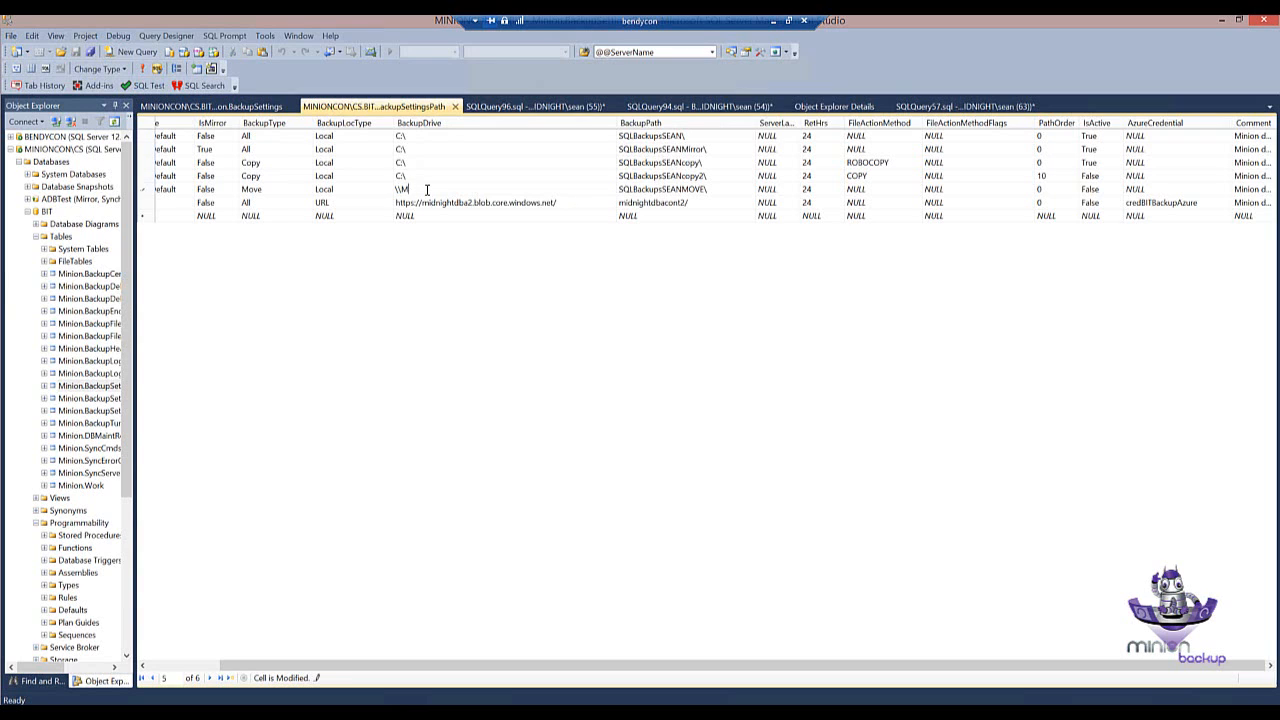
{"action": "type", "text": "NCON\\CopyShare\\"}
{"action": "left_click", "coordinate": [671, 191]}
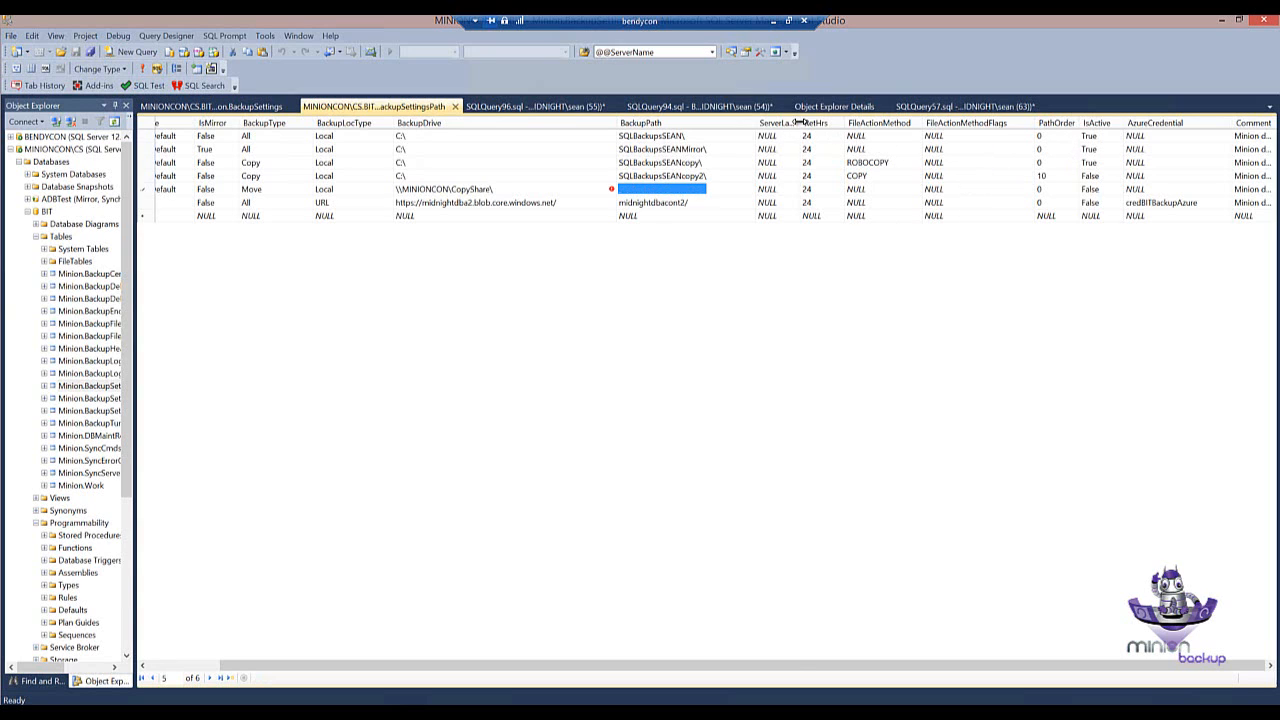
{"action": "left_click_drag", "start_coordinate": [800, 122], "coordinate": [815, 122]}
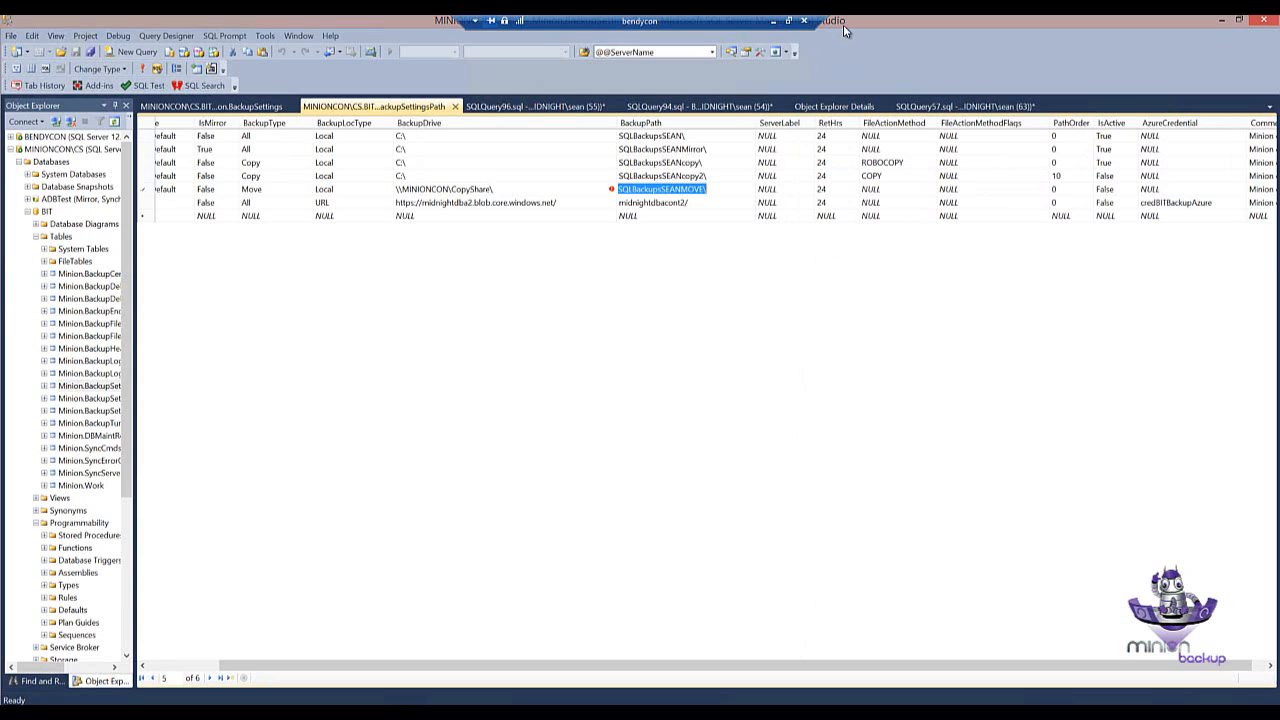